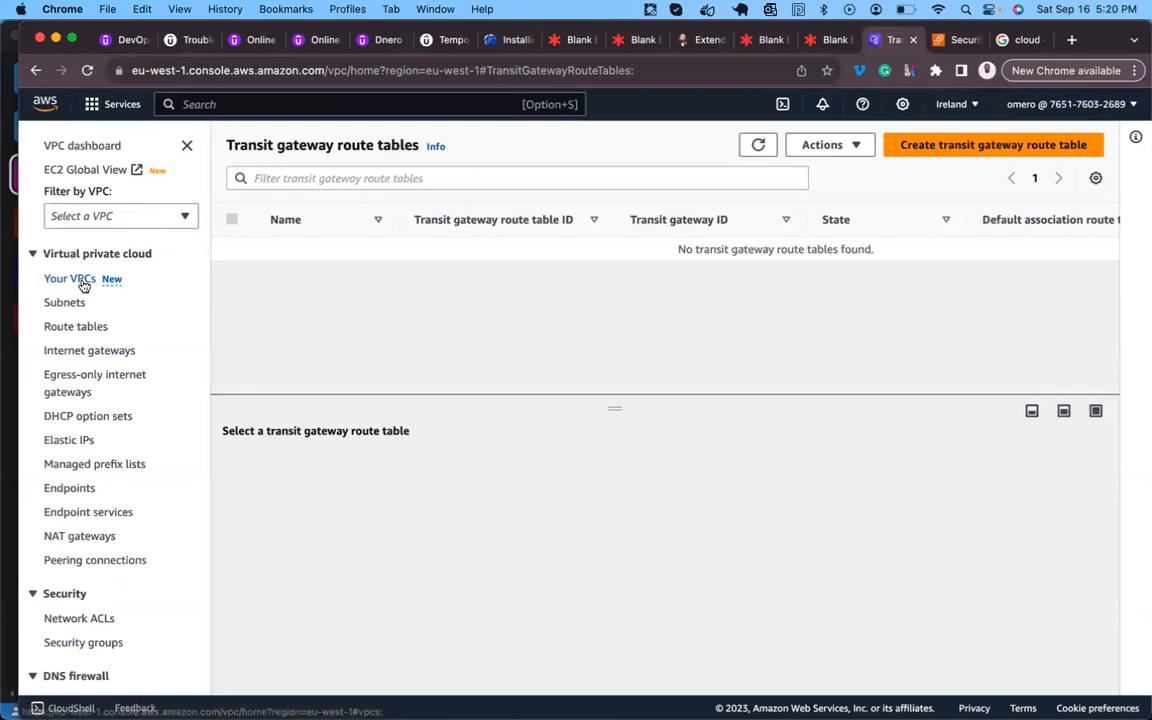
- Rename subnet sub-A to pub-sub-A and confirm its route table RT-A sends 0.0.0.0/0 to an internet gateway
{"action": "left_click", "coordinate": [68, 309]}
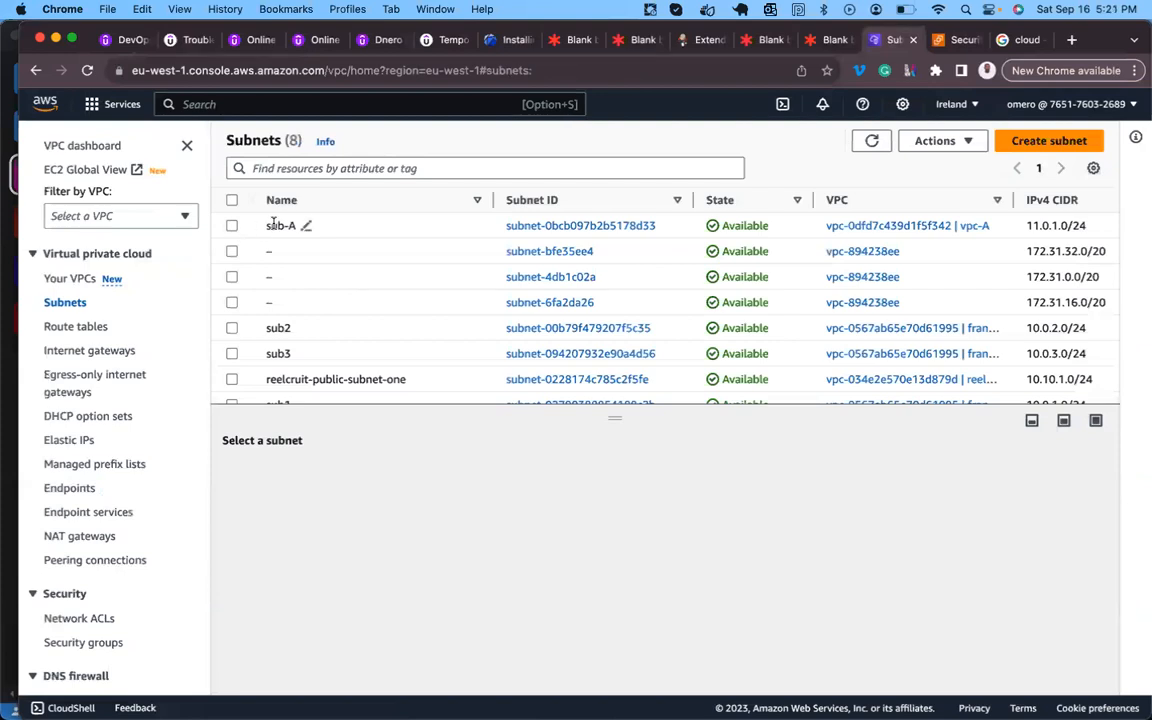
{"action": "left_click", "coordinate": [273, 224]}
{"action": "left_click", "coordinate": [306, 227]}
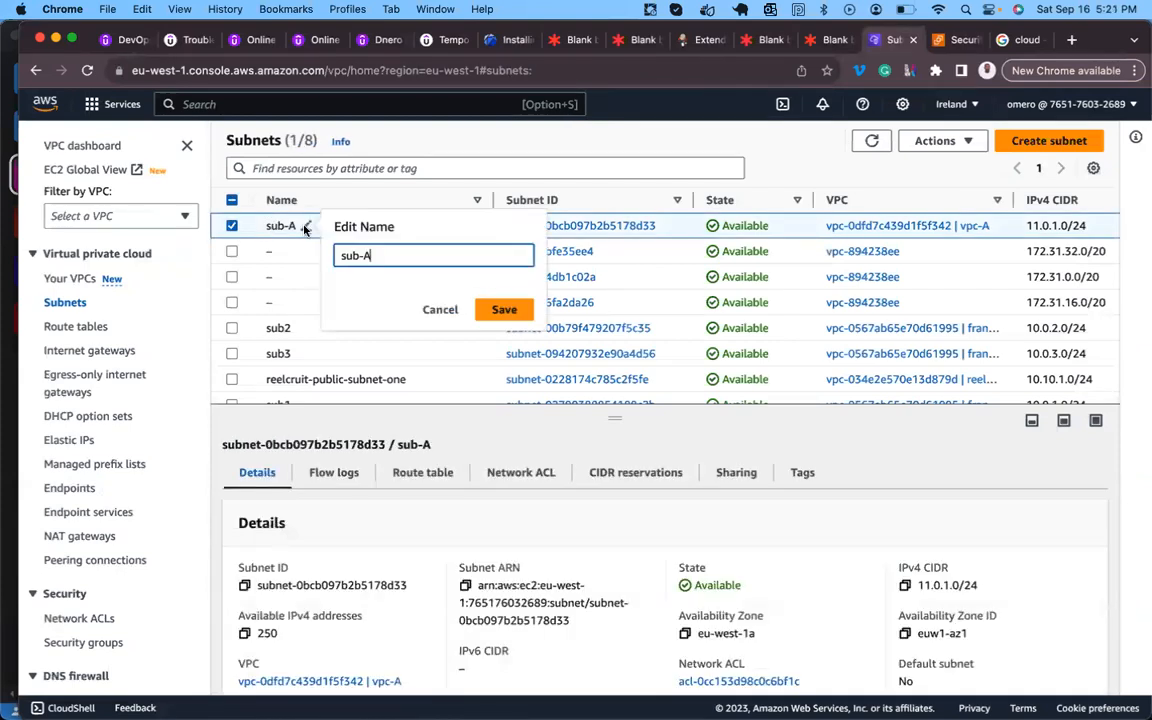
{"action": "type", "text": "pub-"}
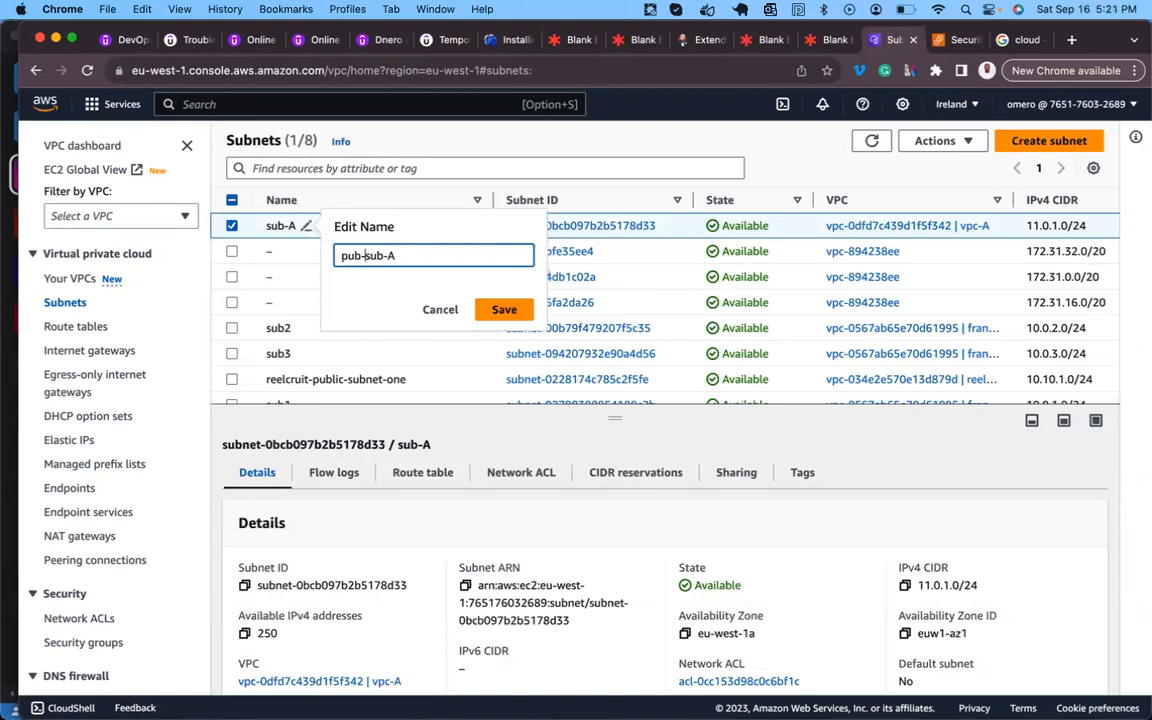
{"action": "left_click", "coordinate": [503, 310]}
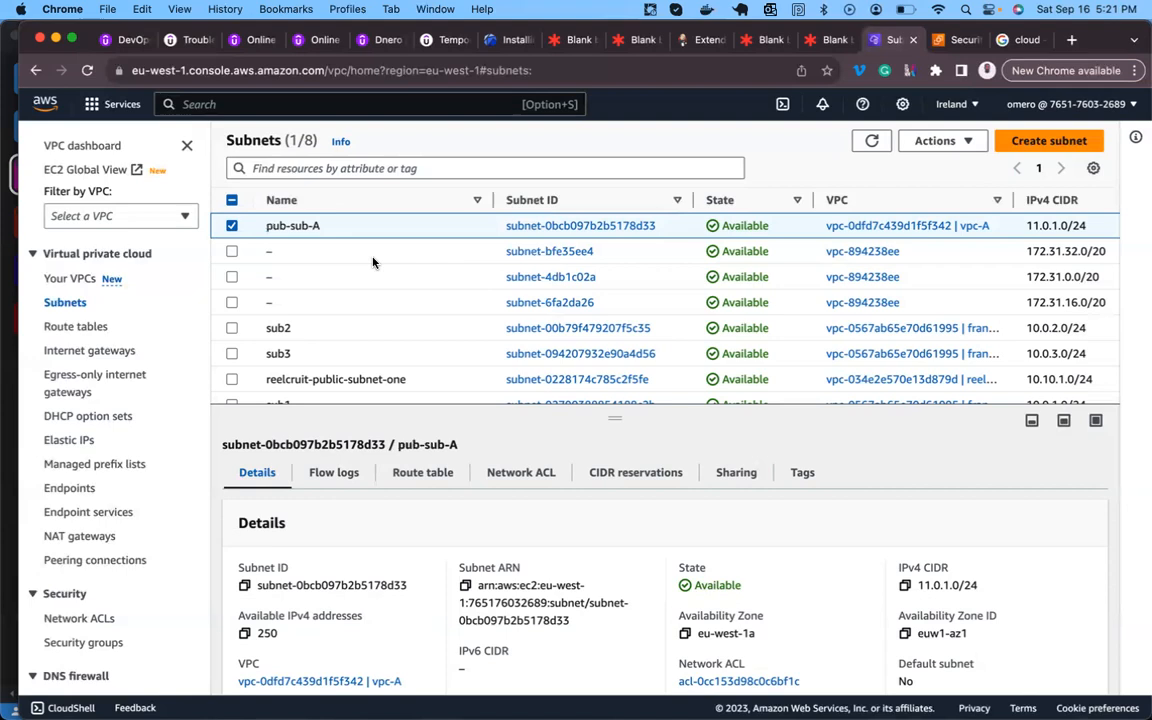
{"action": "left_click", "coordinate": [401, 472]}
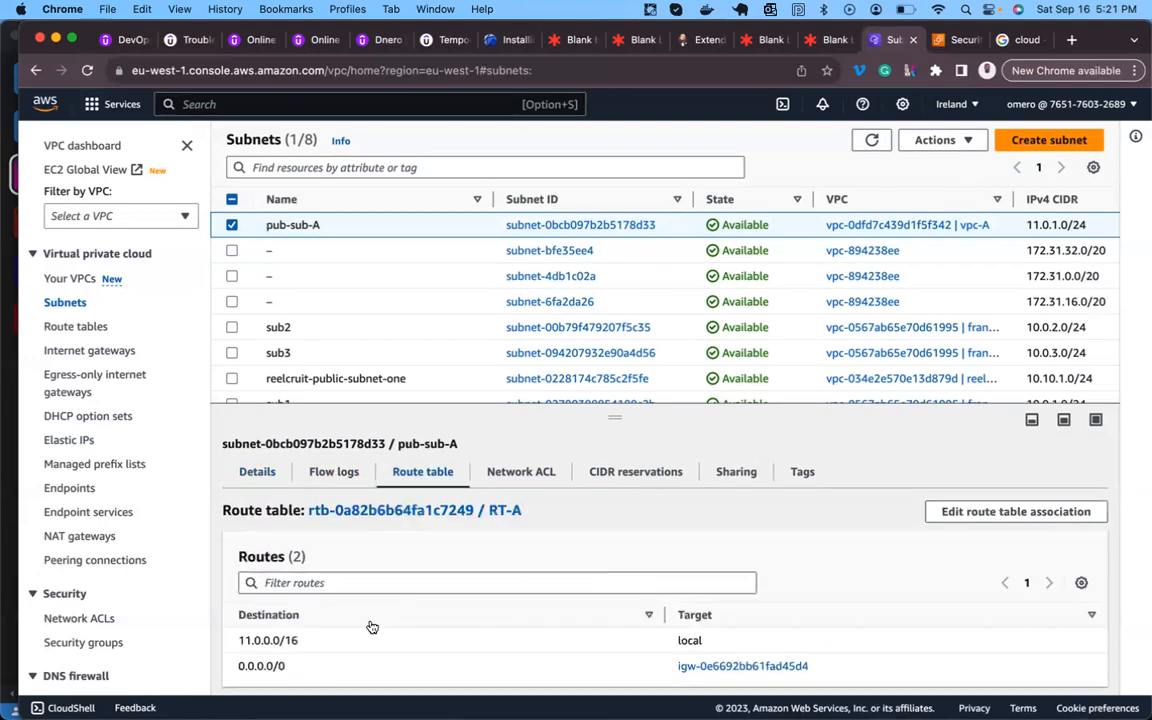
- Start a new subnet in vpc-A and name it pri-sub-A
{"action": "left_click", "coordinate": [1038, 145]}
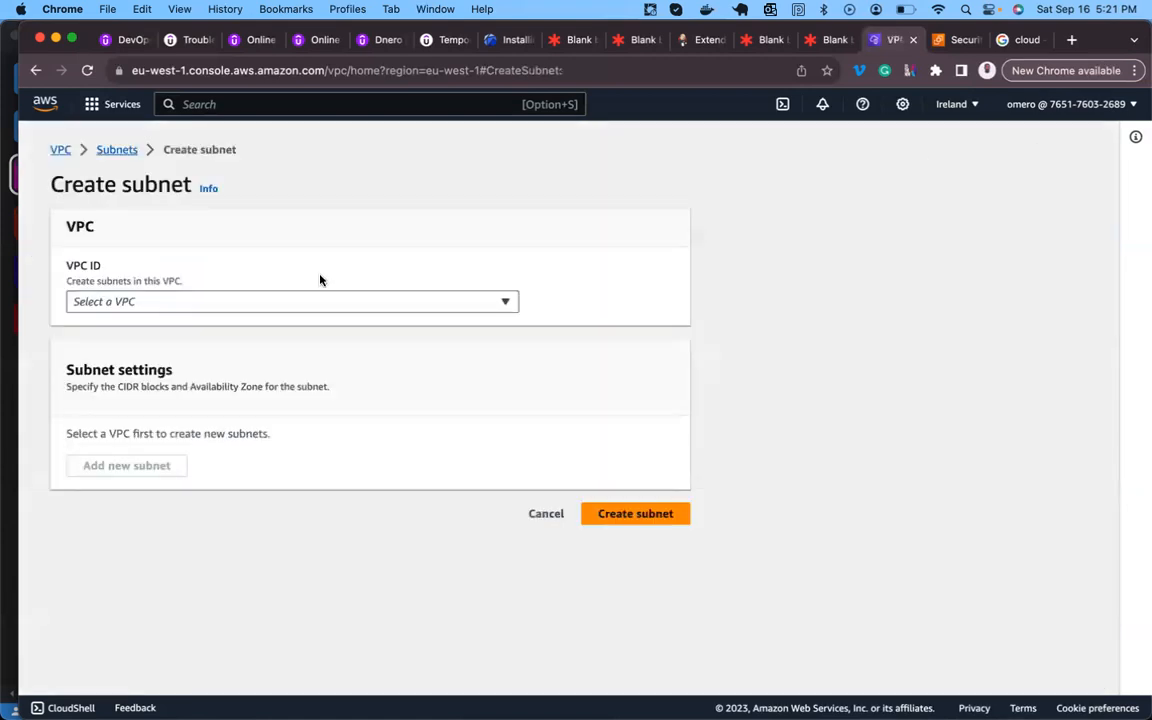
{"action": "left_click", "coordinate": [303, 302]}
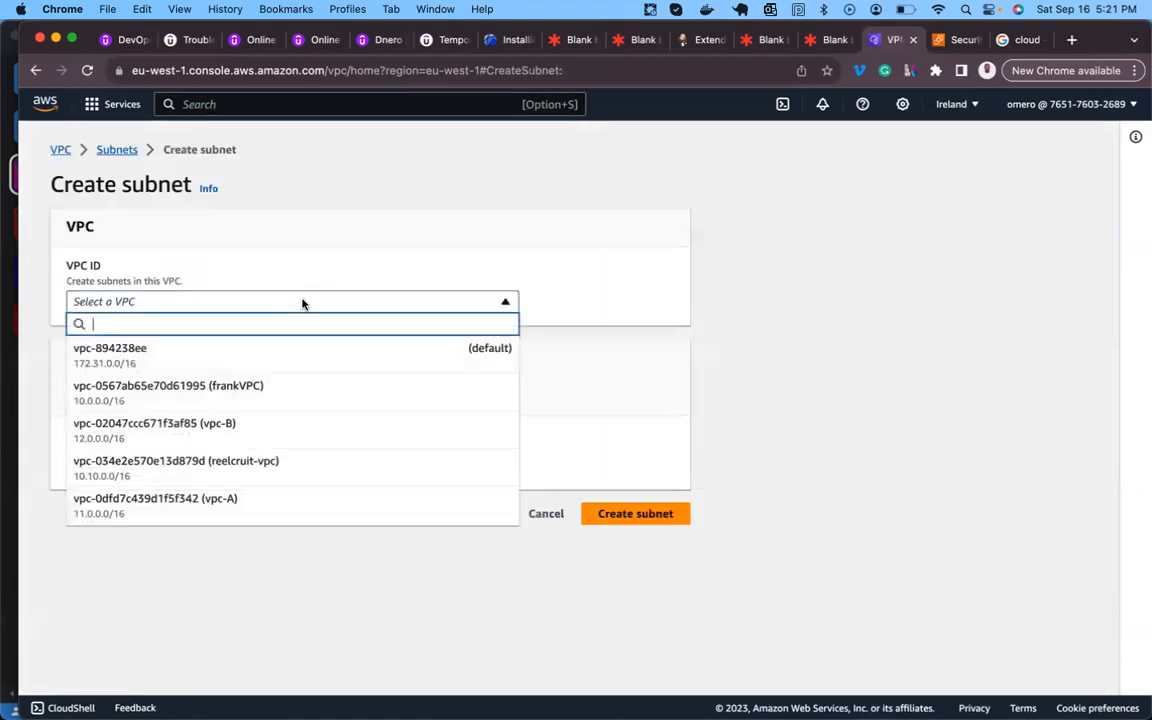
{"action": "left_click", "coordinate": [229, 503]}
{"action": "left_click", "coordinate": [149, 582]}
{"action": "type", "text": "pri"}
{"action": "type", "text": "-si"}
{"action": "type", "text": "b-"}
{"action": "scroll", "coordinate": [370, 400], "scroll_direction": "down", "scroll_amount": 5}
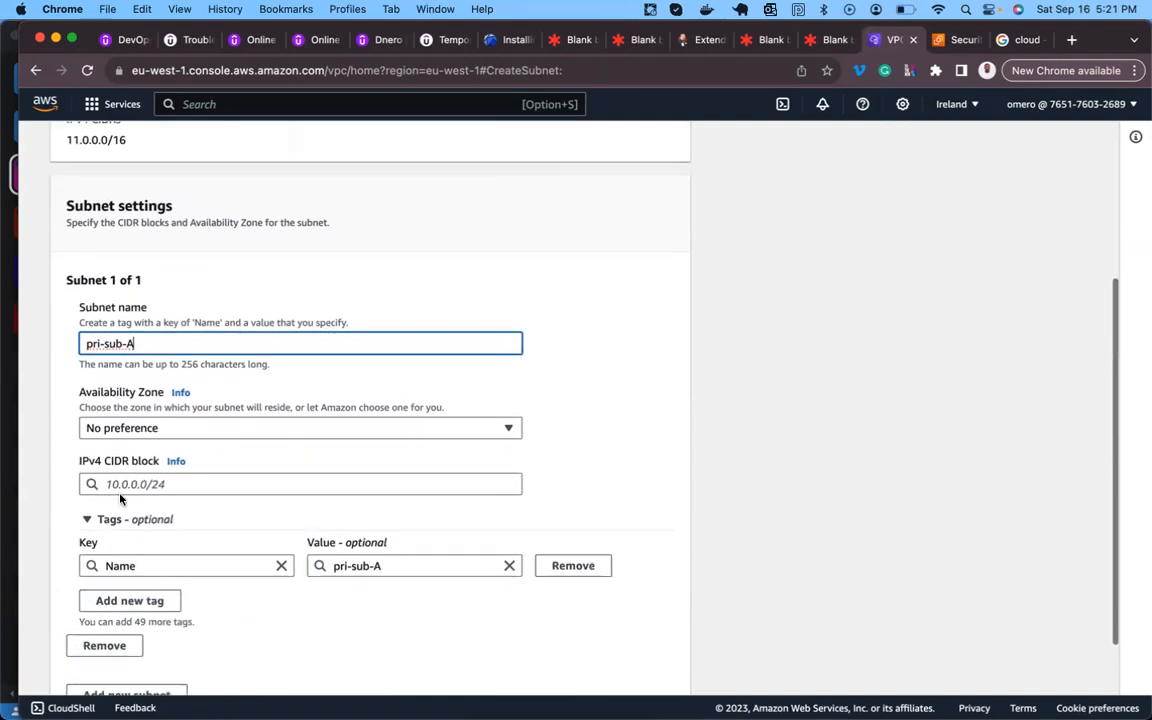
- Put the subnet in eu-west-1b with CIDR block 11.0.2.0/24 and create it
{"action": "left_click", "coordinate": [147, 434]}
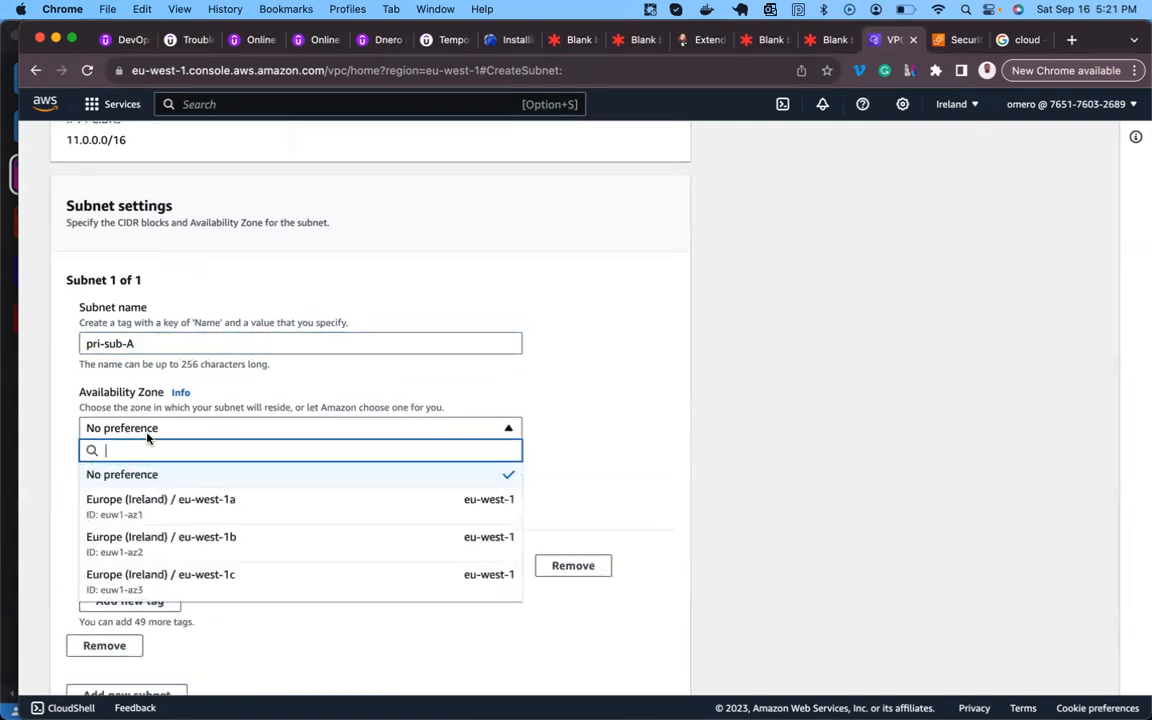
{"action": "left_click", "coordinate": [185, 541]}
{"action": "left_click", "coordinate": [177, 478]}
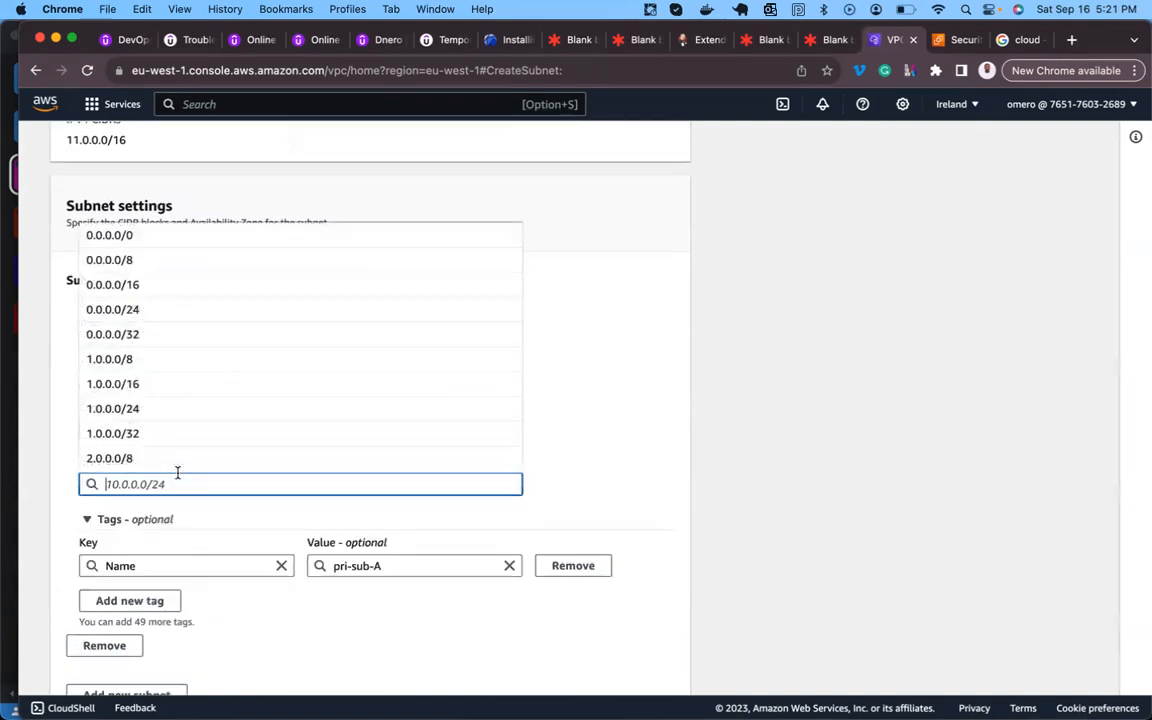
{"action": "type", "text": "11.0.2.0"}
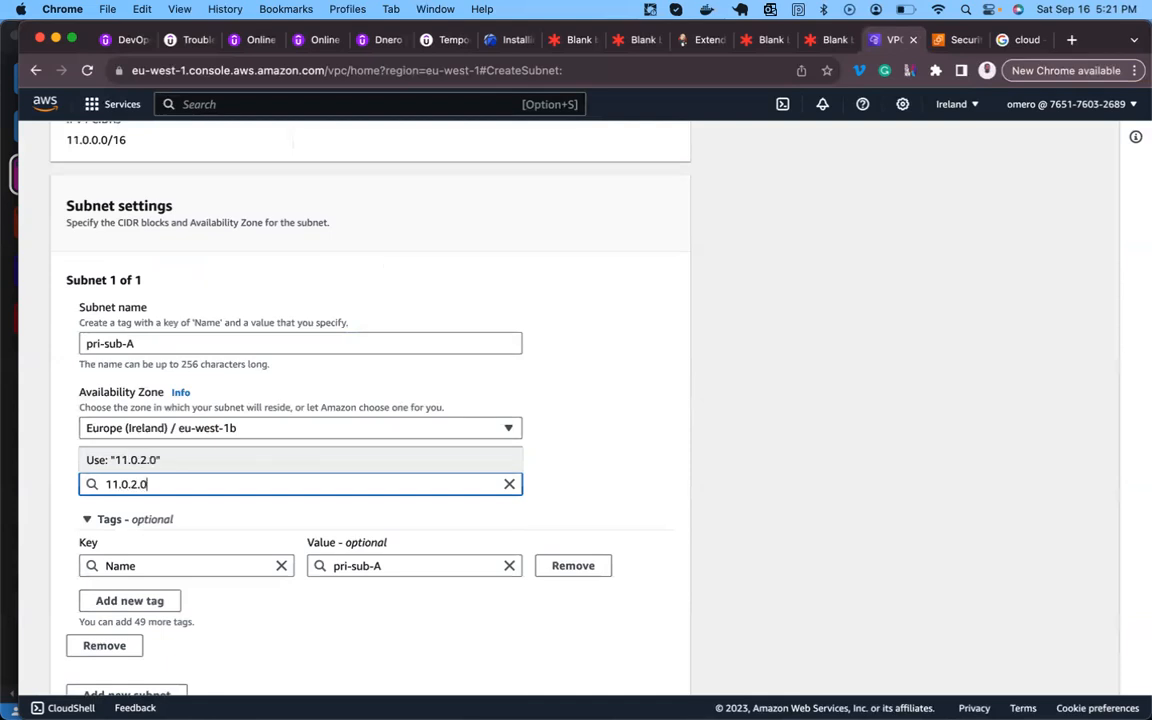
{"action": "type", "text": "/24"}
{"action": "left_click", "coordinate": [203, 463]}
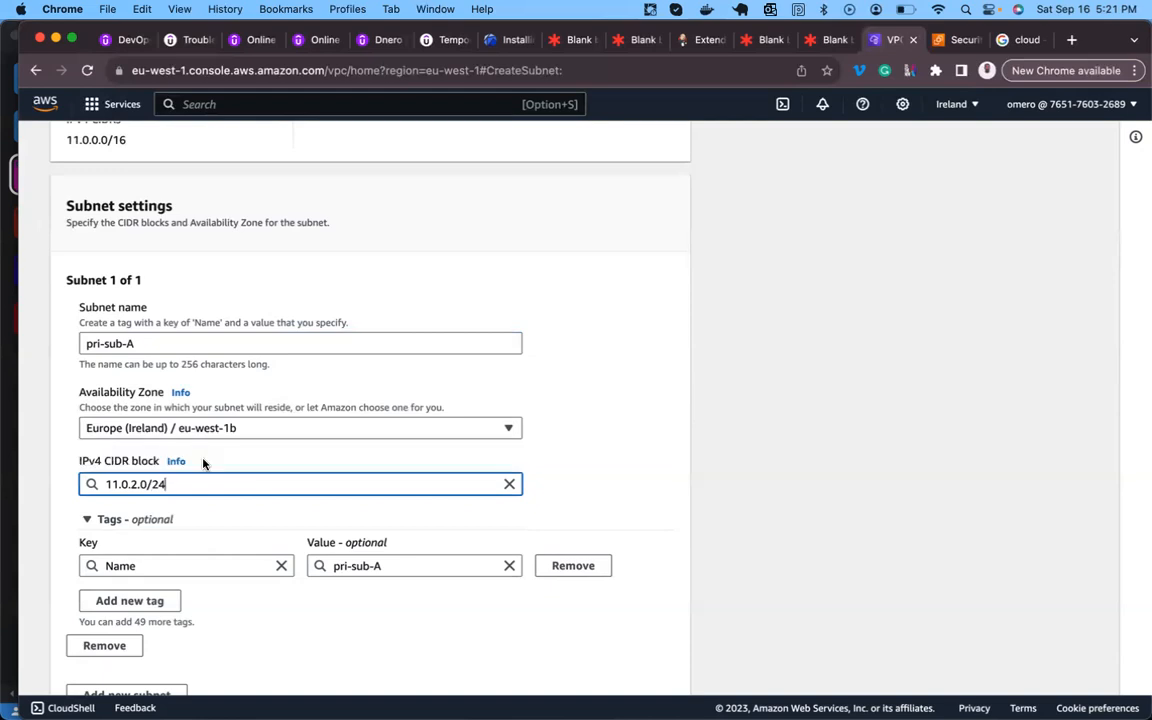
{"action": "scroll", "coordinate": [250, 466], "scroll_direction": "down", "scroll_amount": 2}
{"action": "left_click", "coordinate": [635, 667]}
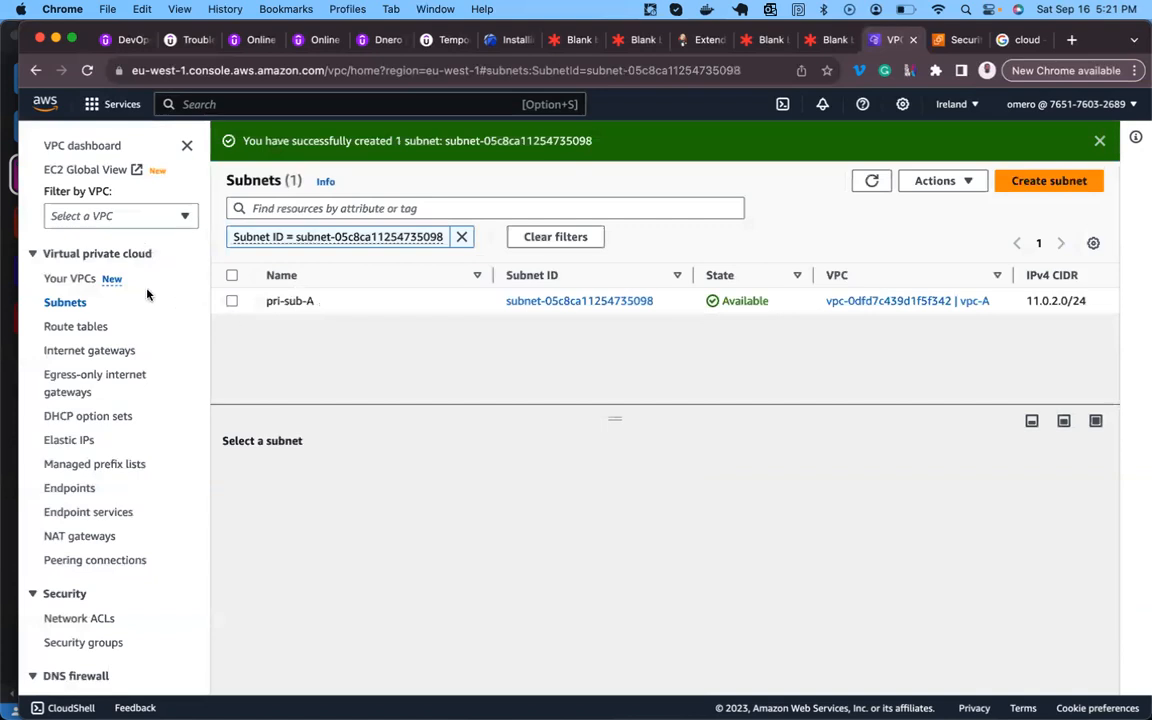
- Create route table pri-RT-A attached to vpc-A from the Route tables page
{"action": "left_click", "coordinate": [89, 330]}
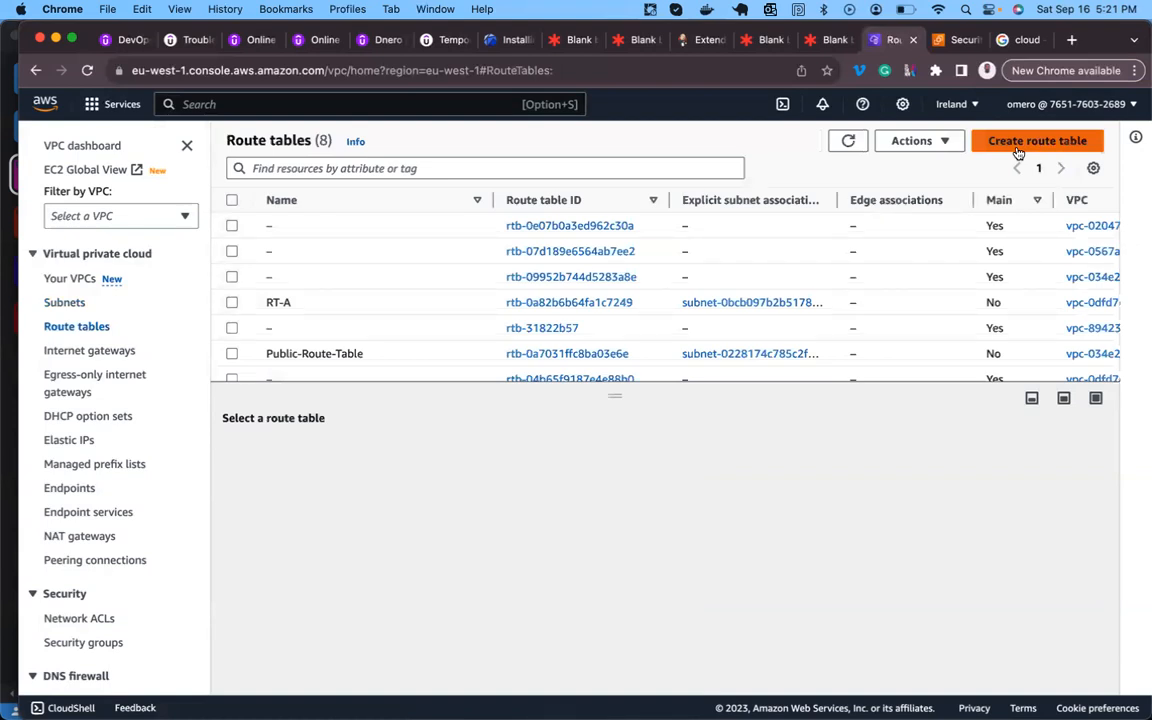
{"action": "left_click", "coordinate": [1018, 146]}
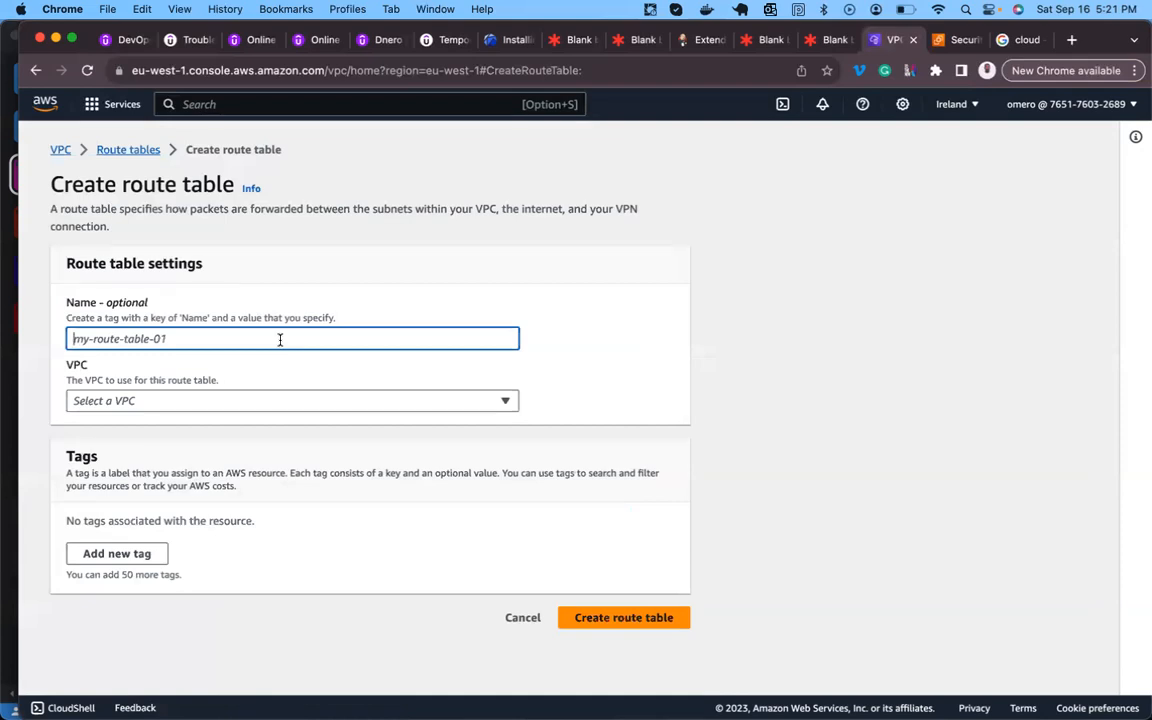
{"action": "type", "text": "pri"}
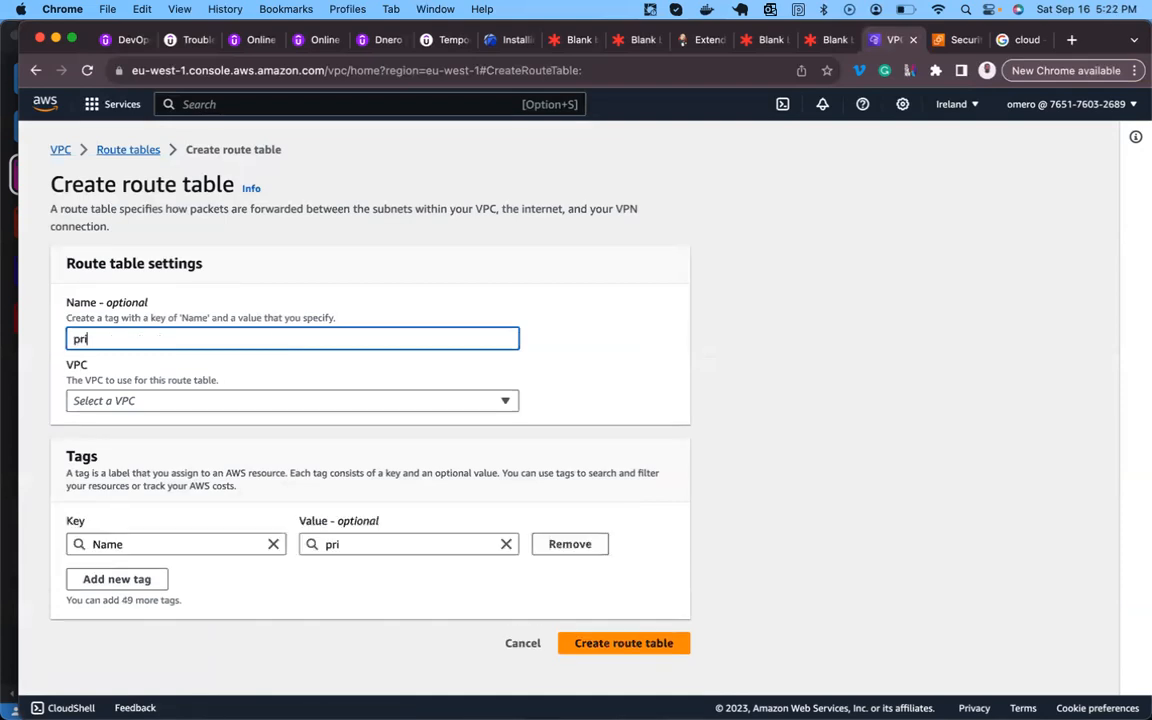
{"action": "type", "text": "-RT-A"}
{"action": "left_click", "coordinate": [216, 402]}
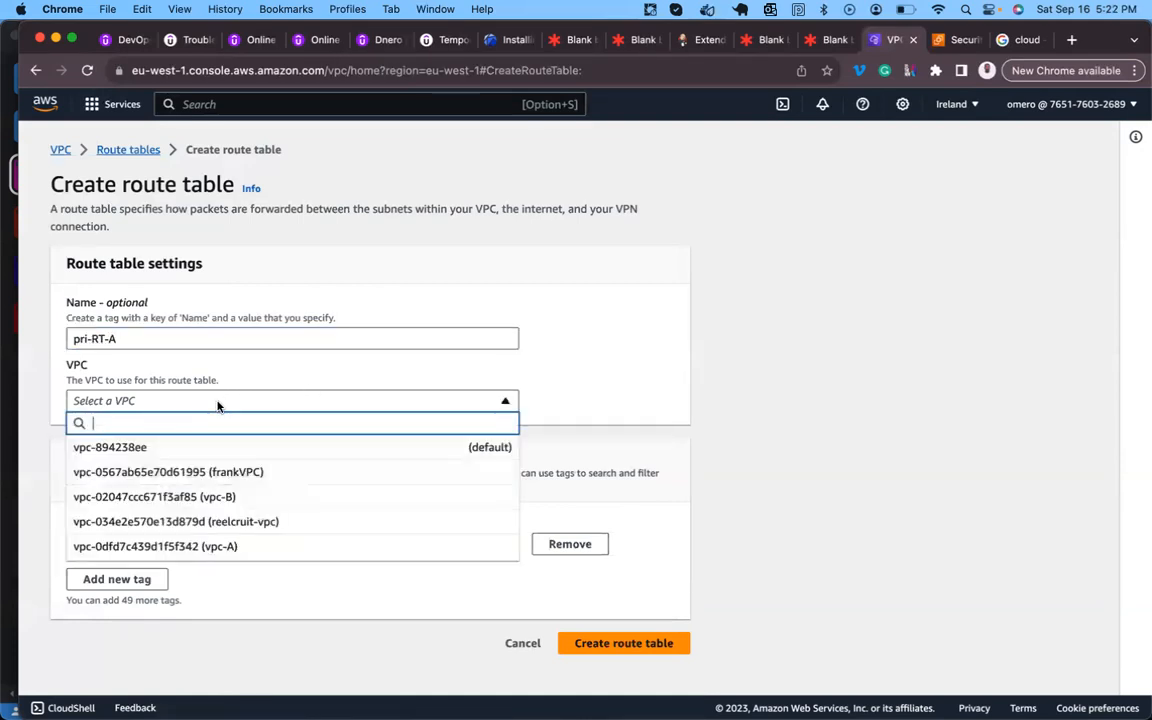
{"action": "left_click", "coordinate": [206, 553]}
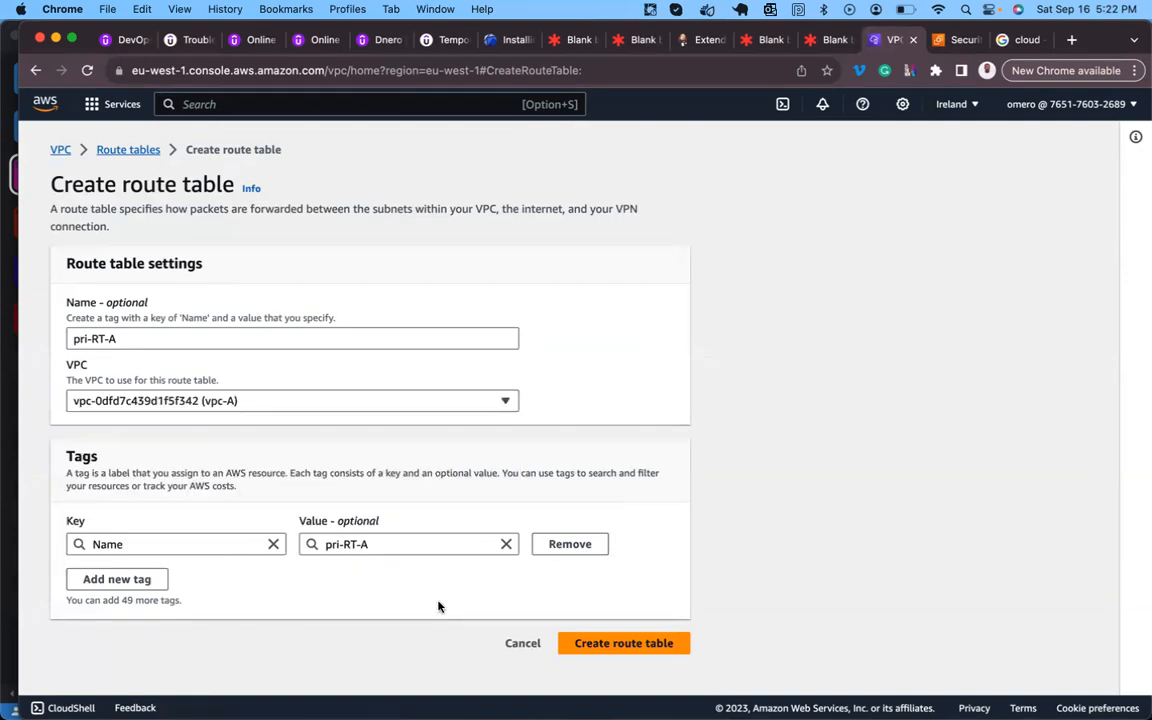
{"action": "left_click", "coordinate": [609, 652]}
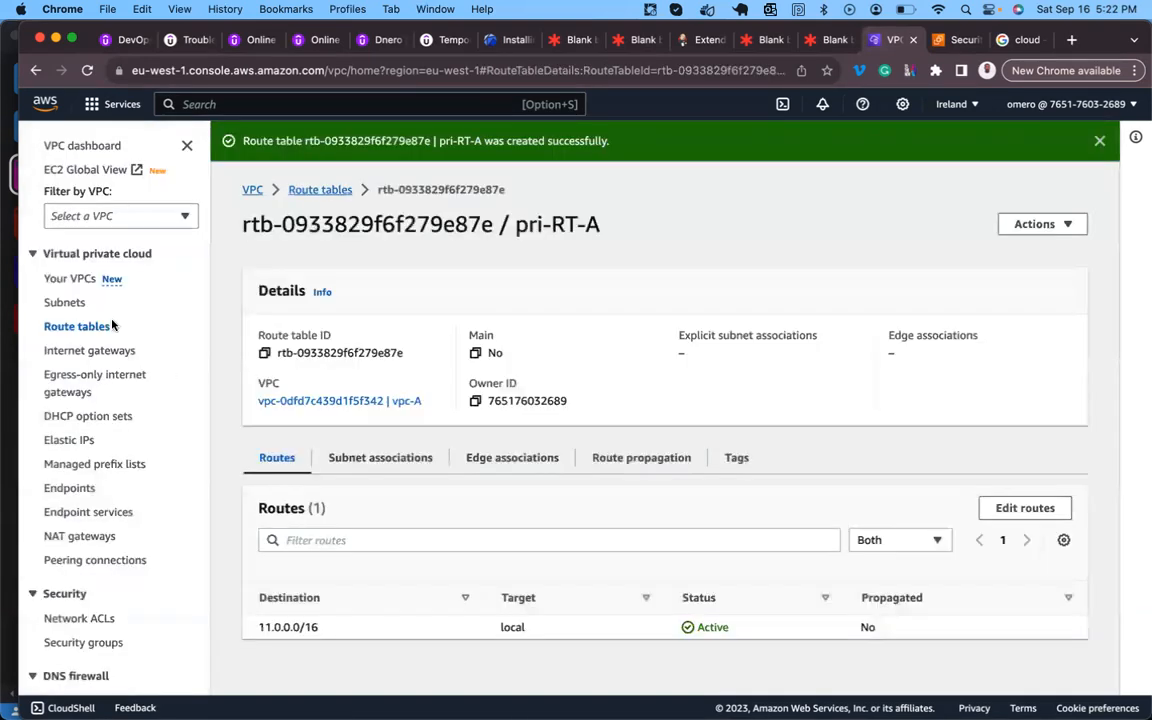
{"action": "left_click", "coordinate": [84, 281]}
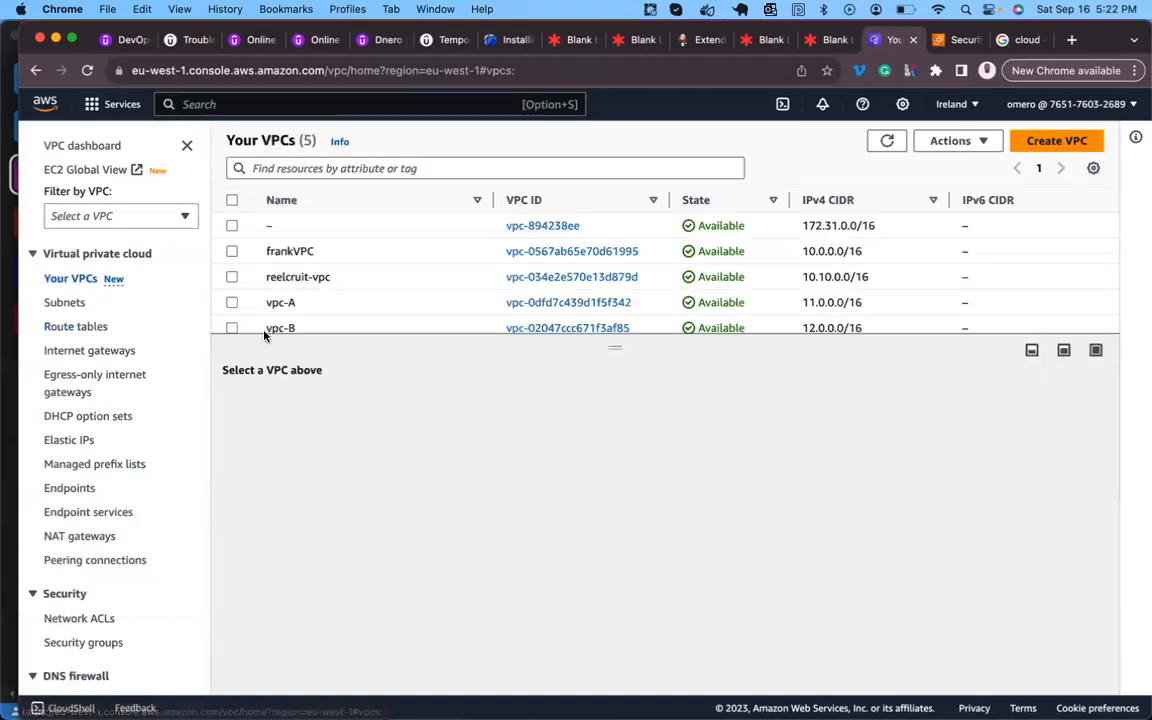
- Delete vpc-B, confirming with 'delete', then go back to the Route tables list
{"action": "left_click", "coordinate": [232, 328]}
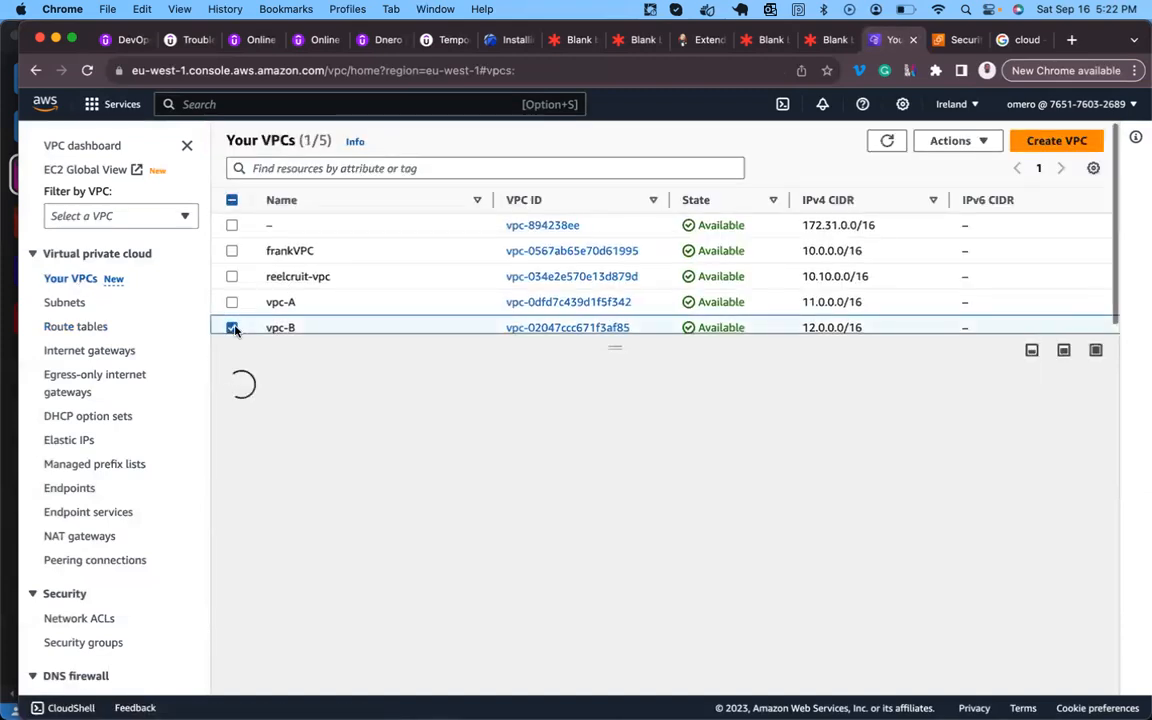
{"action": "left_click", "coordinate": [938, 141]}
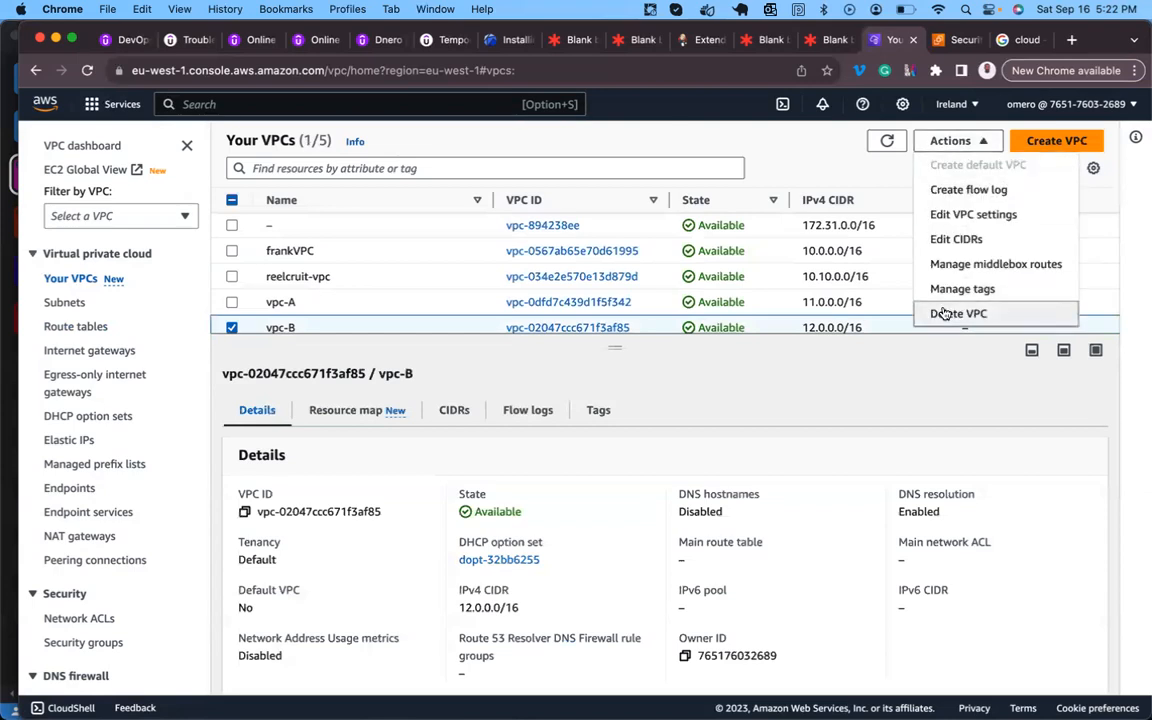
{"action": "left_click", "coordinate": [915, 314]}
{"action": "type", "text": "delete"}
{"action": "left_click", "coordinate": [928, 519]}
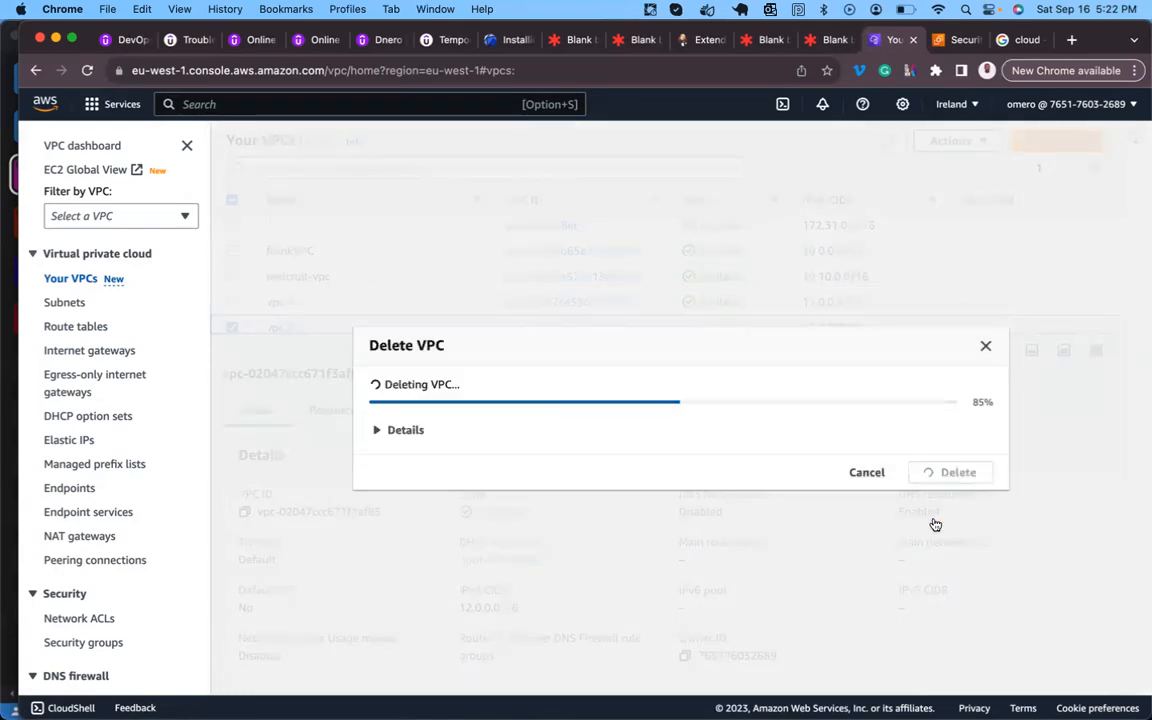
{"action": "left_click", "coordinate": [76, 327]}
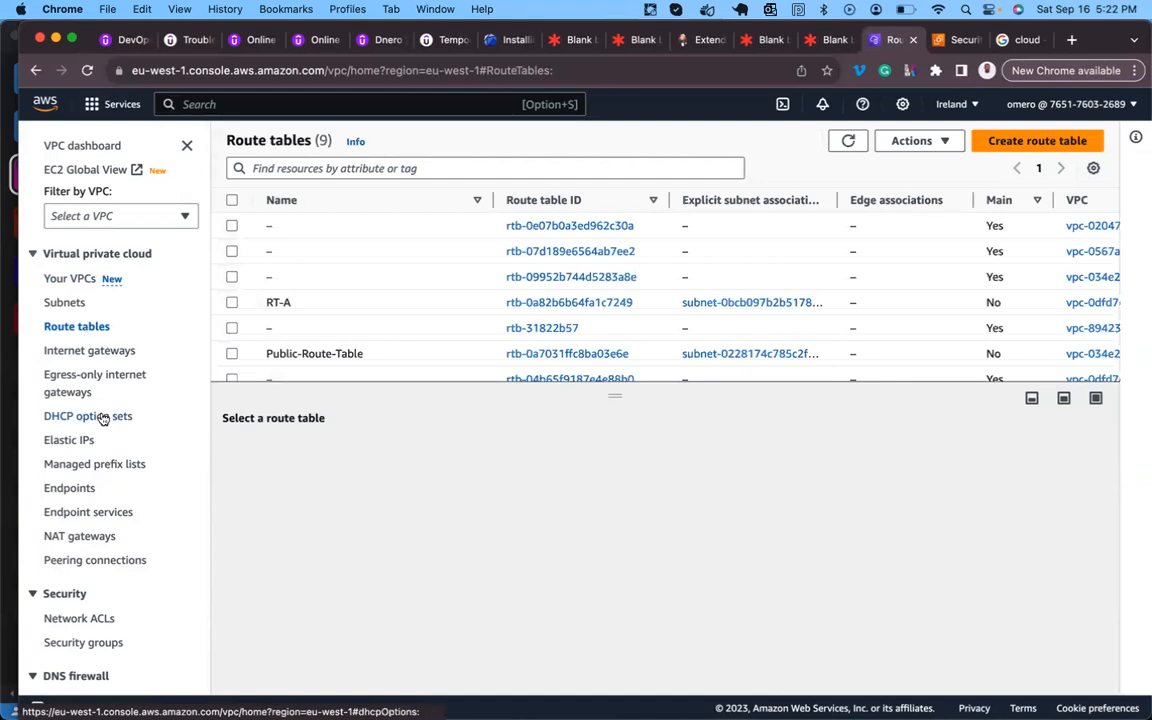
- View the NAT gateway diagram in Lucidspark, then return to the console's Security Groups page
{"action": "left_click", "coordinate": [826, 42]}
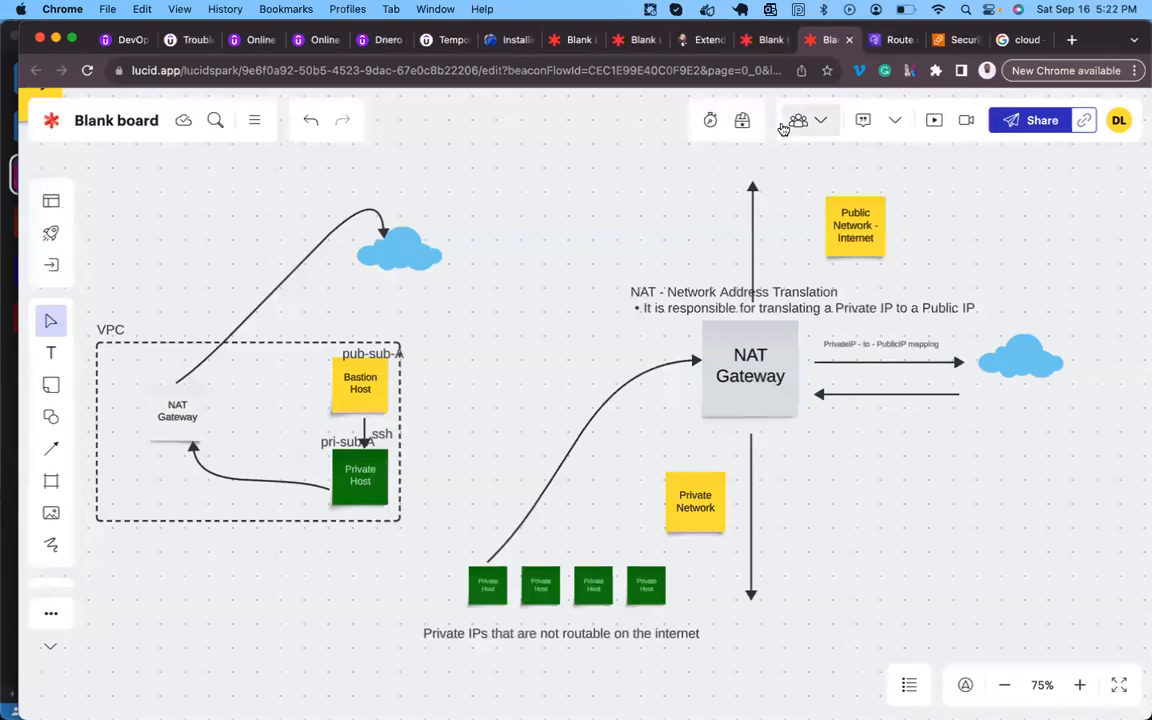
{"action": "left_click", "coordinate": [952, 39]}
{"action": "scroll", "coordinate": [85, 290], "scroll_direction": "up", "scroll_amount": 5}
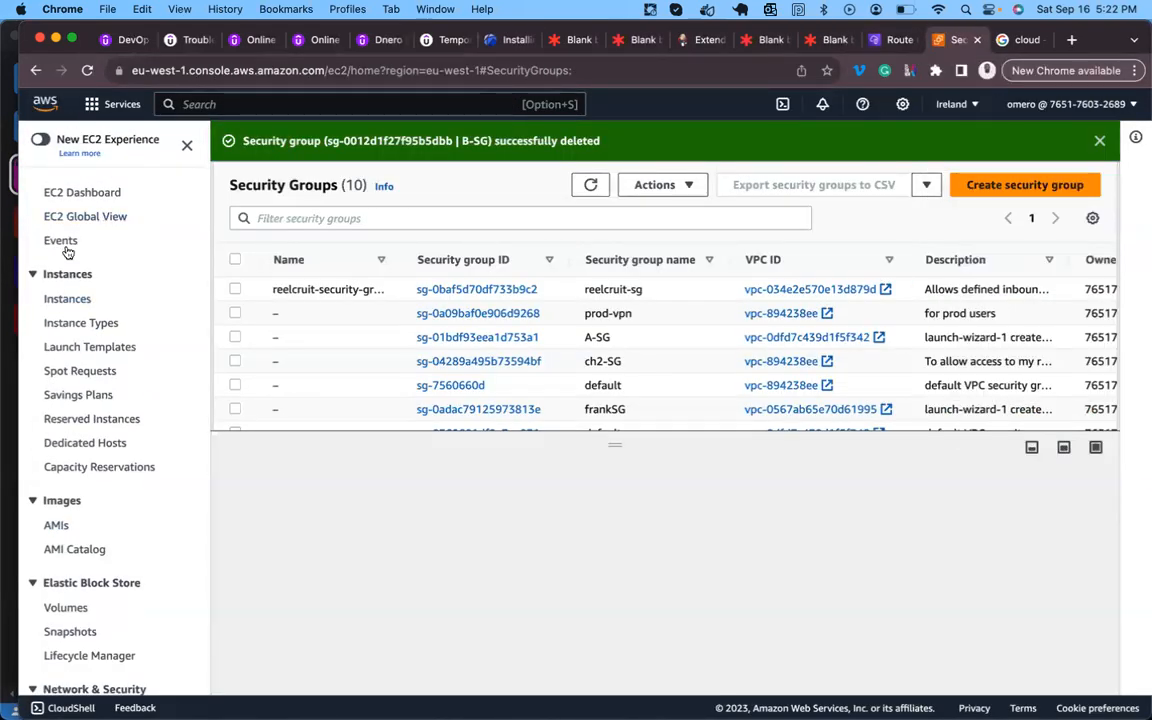
- In the EC2 Instances list, rename ec2-A to Bastion Host and start a new instance launch
{"action": "left_click", "coordinate": [66, 299]}
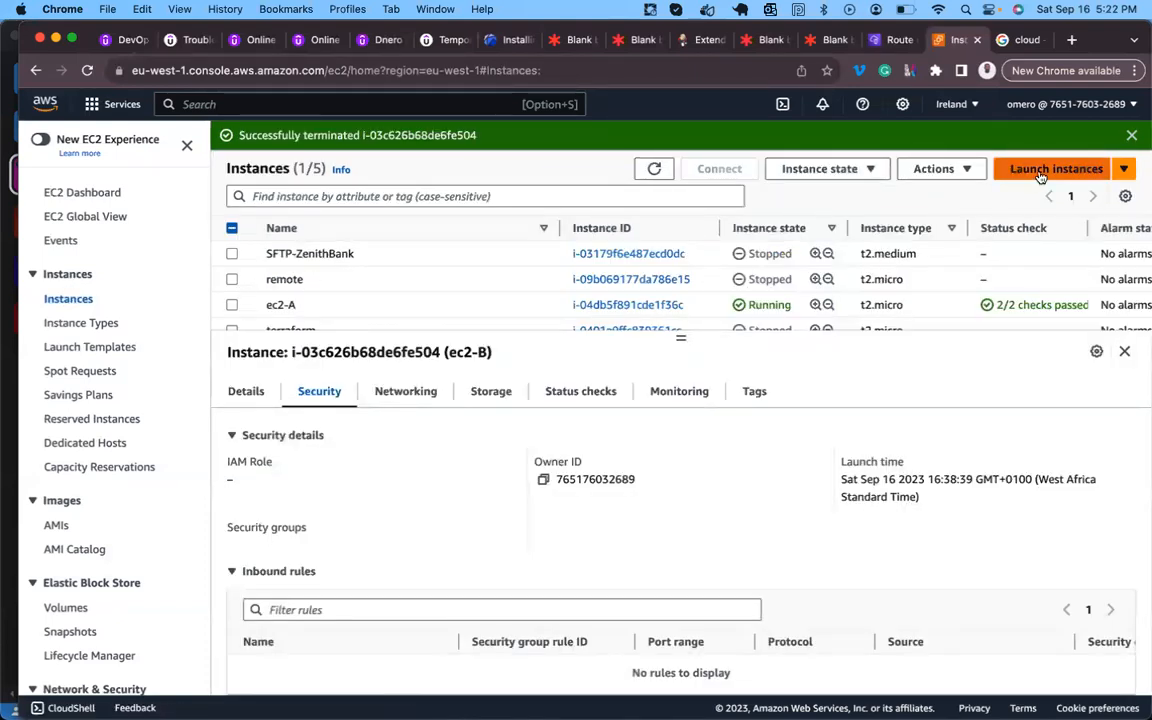
{"action": "left_click", "coordinate": [307, 305]}
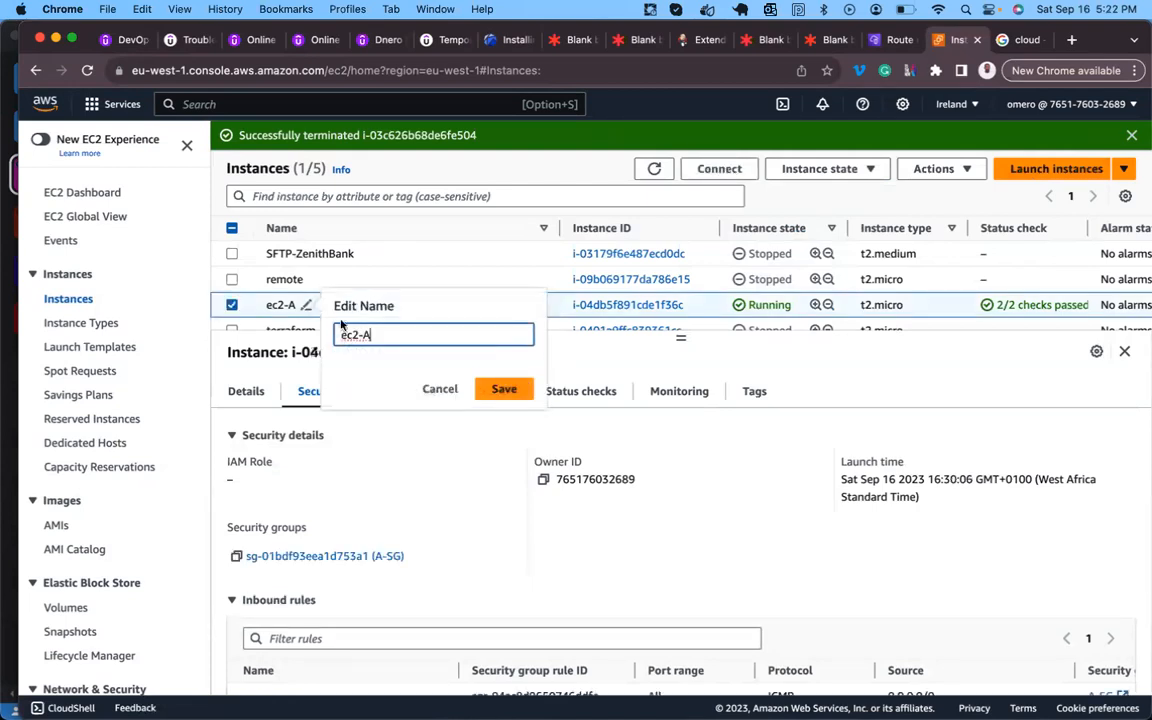
{"action": "type", "text": "Bastion Host"}
{"action": "left_click", "coordinate": [501, 389]}
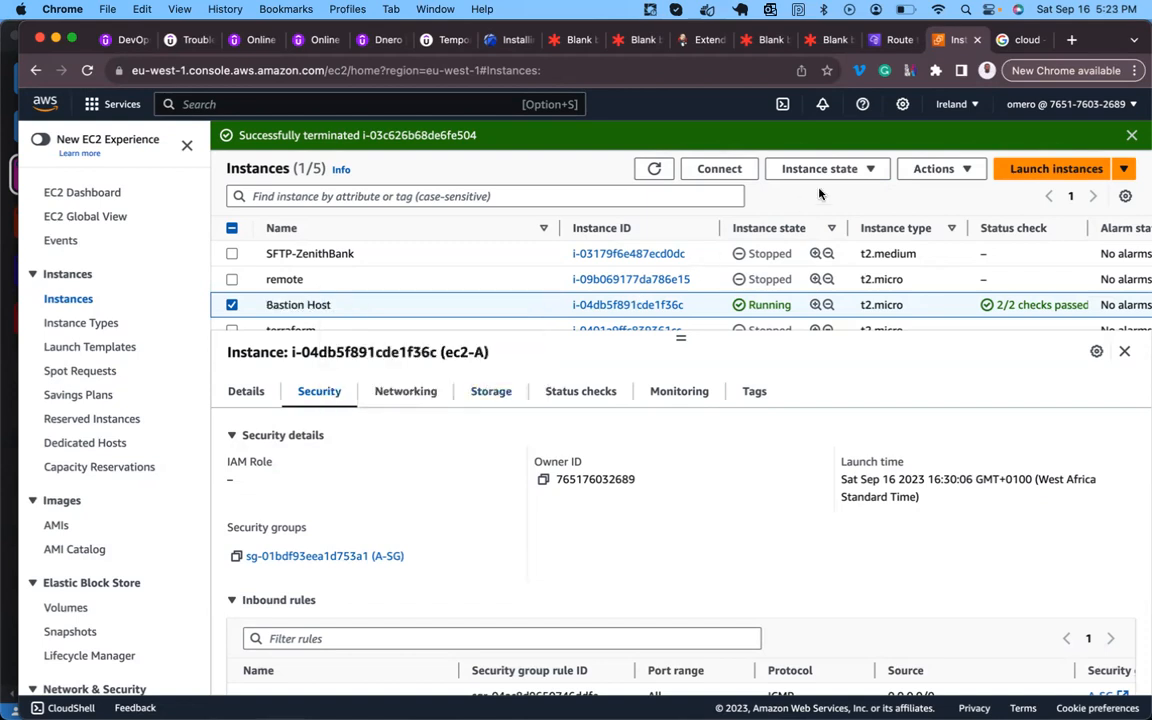
{"action": "left_click", "coordinate": [1015, 169]}
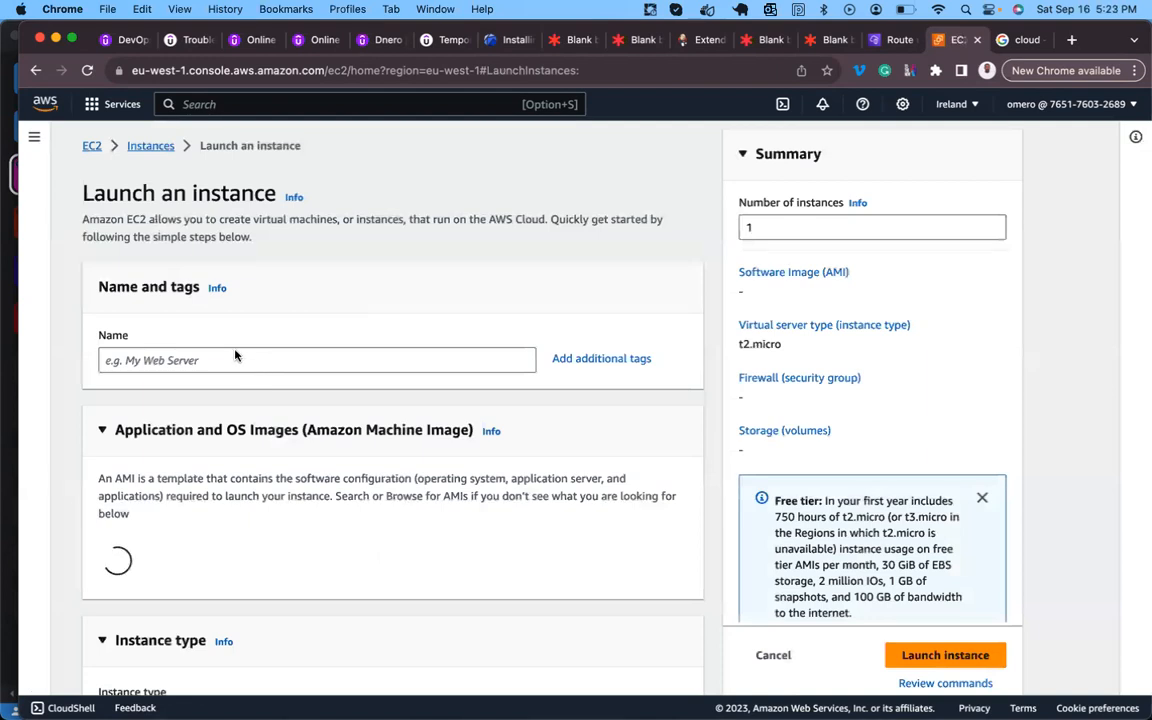
- Name the new instance PrivateHost and choose the existing key pair
{"action": "left_click", "coordinate": [235, 351]}
{"action": "type", "text": "PrivateHost"}
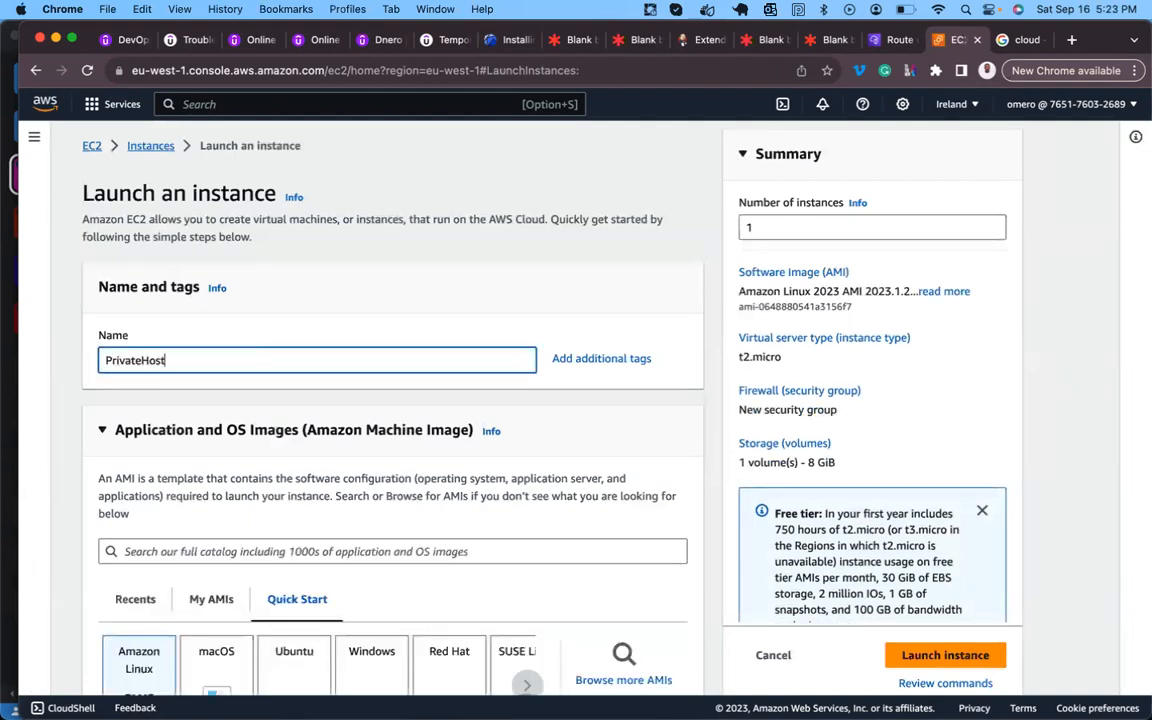
{"action": "scroll", "coordinate": [255, 440], "scroll_direction": "down", "scroll_amount": 10}
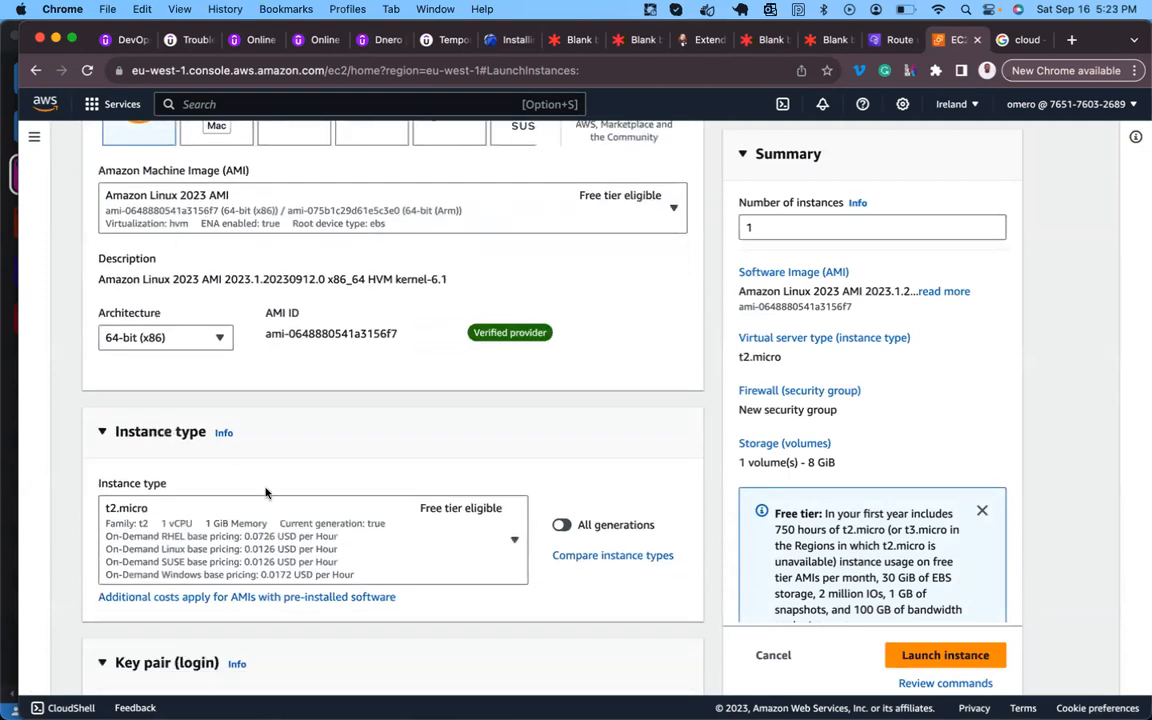
{"action": "scroll", "coordinate": [266, 492], "scroll_direction": "down", "scroll_amount": 5}
{"action": "left_click", "coordinate": [268, 530]}
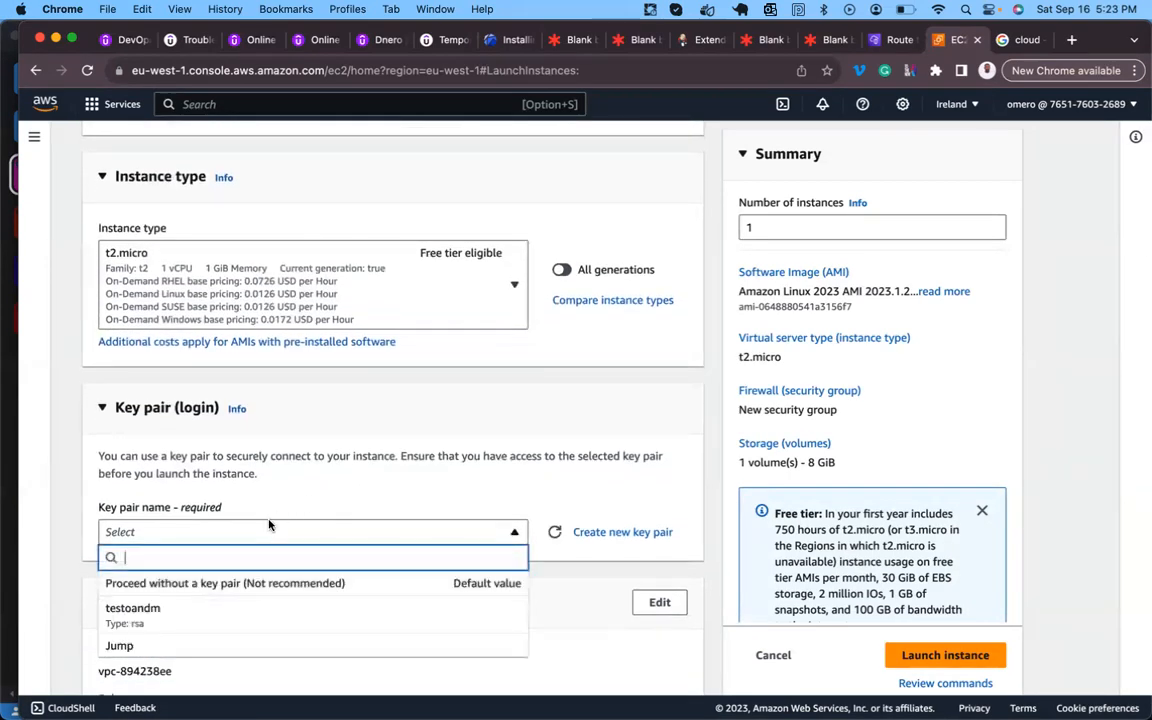
{"action": "scroll", "coordinate": [178, 618], "scroll_direction": "down", "scroll_amount": 5}
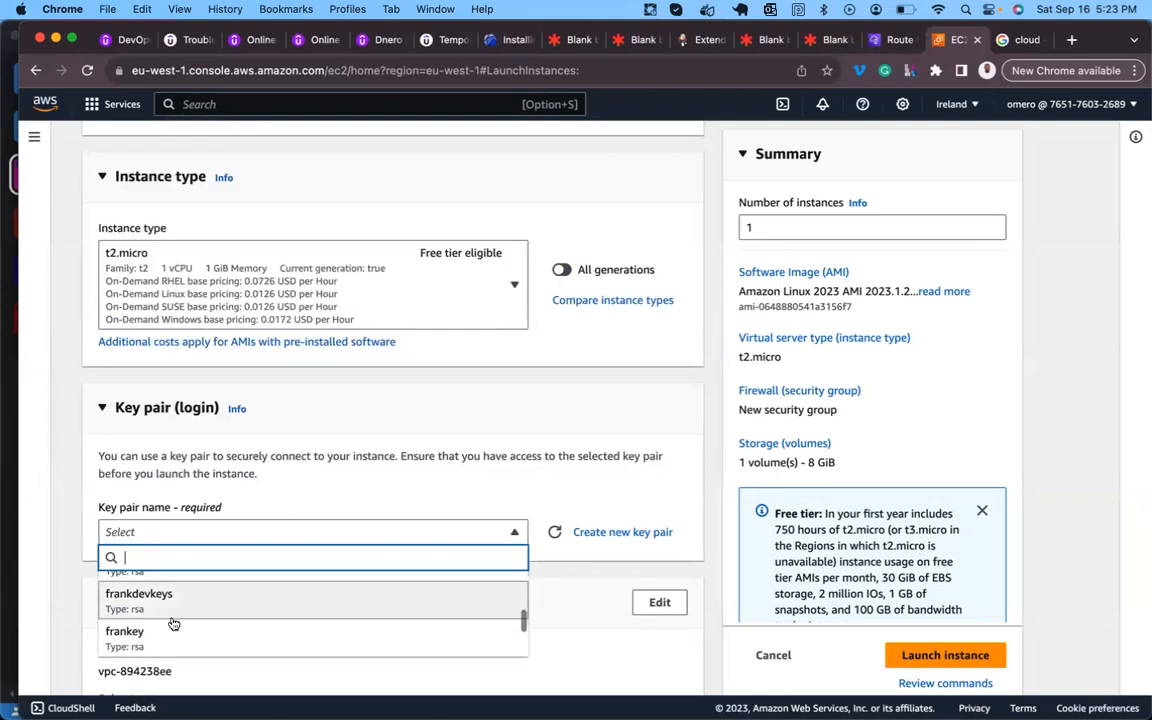
{"action": "left_click", "coordinate": [165, 633]}
{"action": "scroll", "coordinate": [208, 440], "scroll_direction": "down", "scroll_amount": 3}
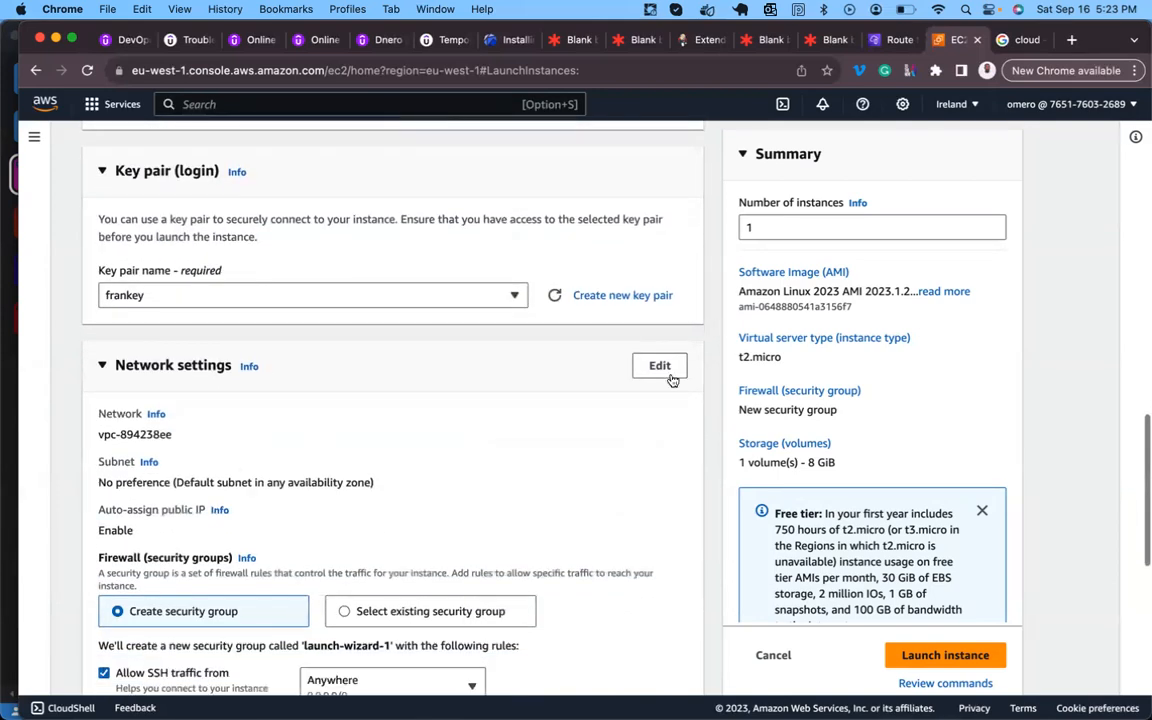
- Set the network settings to vpc-A and the private subnet pri-sub-A
{"action": "left_click", "coordinate": [660, 367]}
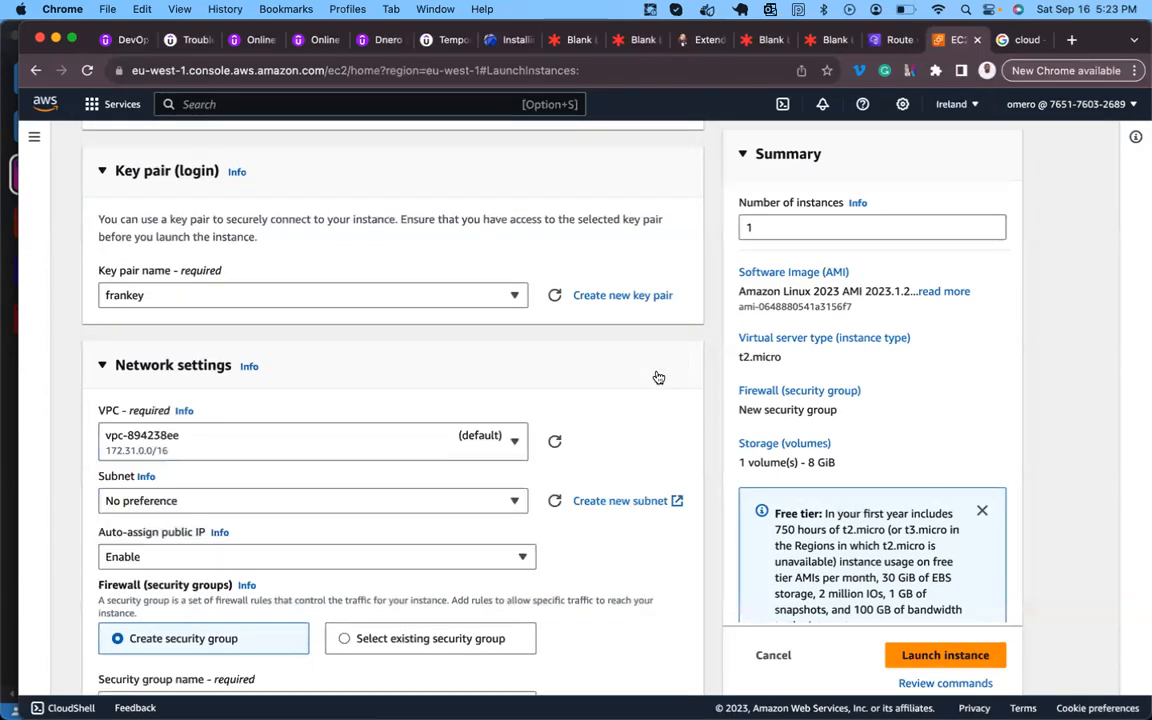
{"action": "left_click", "coordinate": [504, 447]}
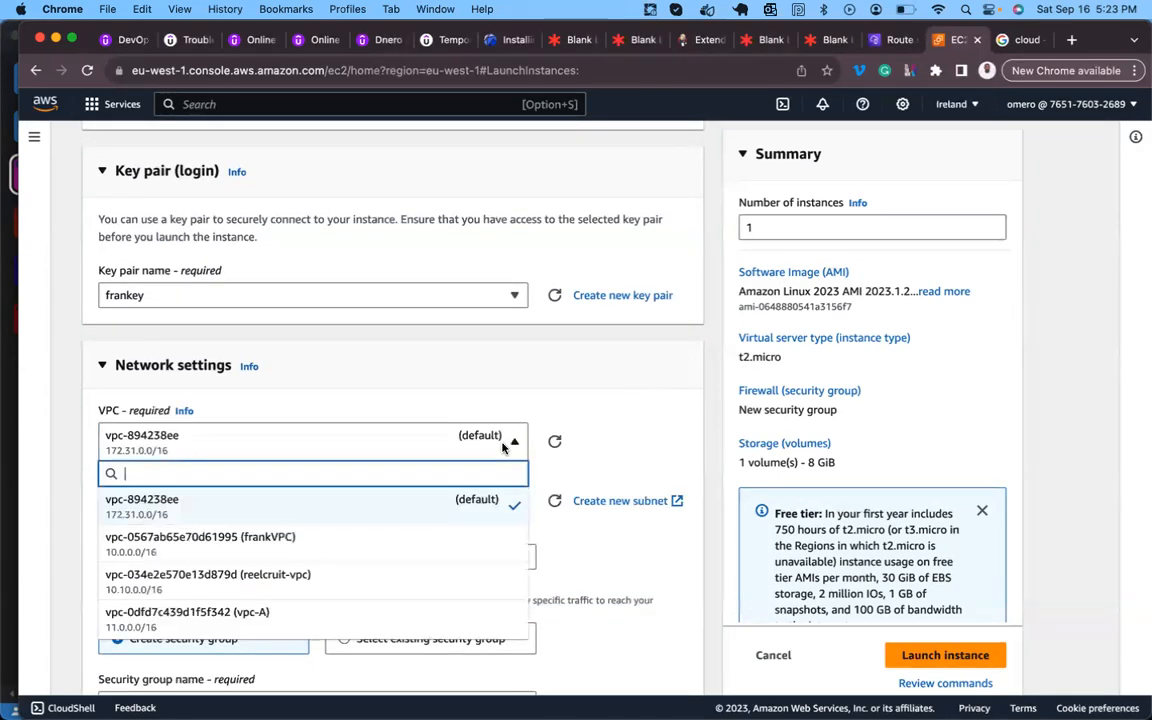
{"action": "left_click", "coordinate": [284, 624]}
{"action": "scroll", "coordinate": [416, 488], "scroll_direction": "down", "scroll_amount": 3}
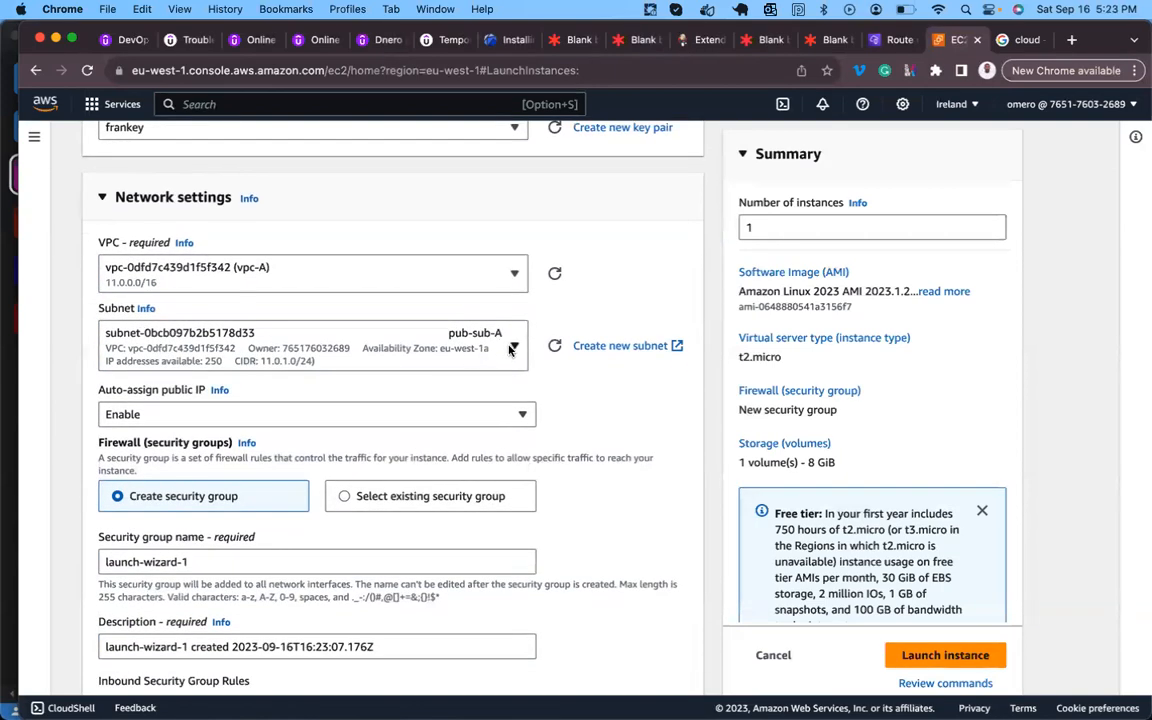
{"action": "left_click", "coordinate": [511, 348]}
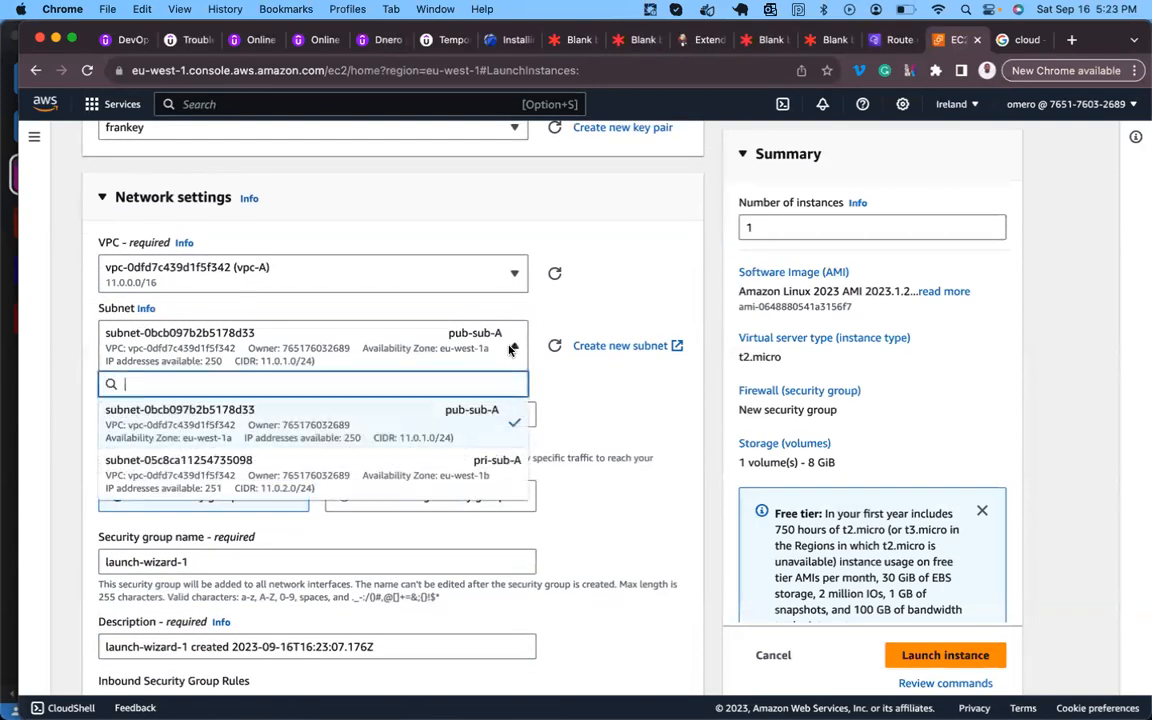
{"action": "left_click", "coordinate": [484, 476]}
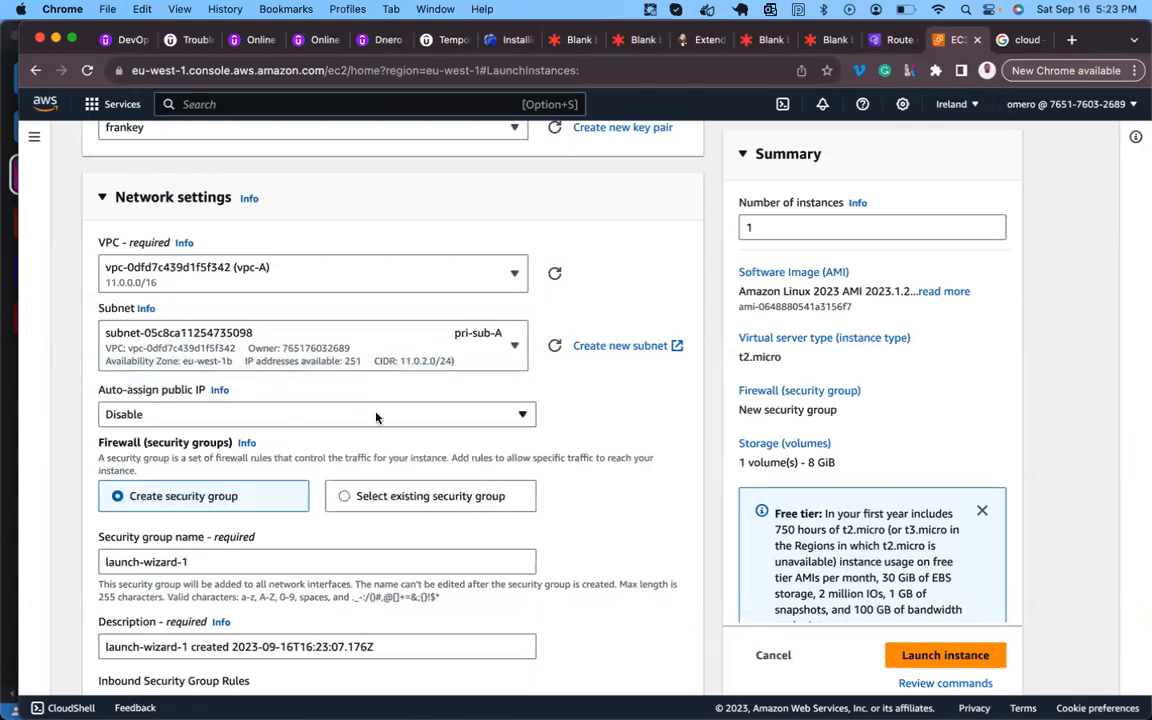
- Attach existing security group A-SG and launch the instance
{"action": "scroll", "coordinate": [398, 509], "scroll_direction": "down", "scroll_amount": 3}
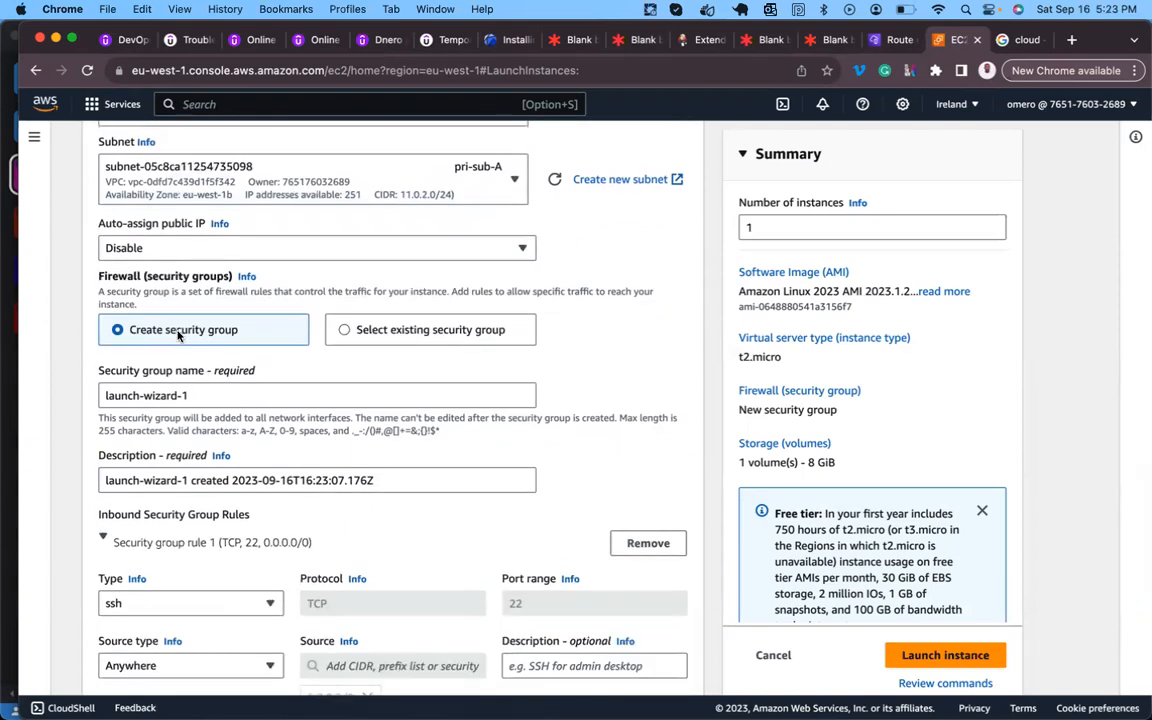
{"action": "left_click", "coordinate": [345, 331]}
{"action": "left_click", "coordinate": [250, 397]}
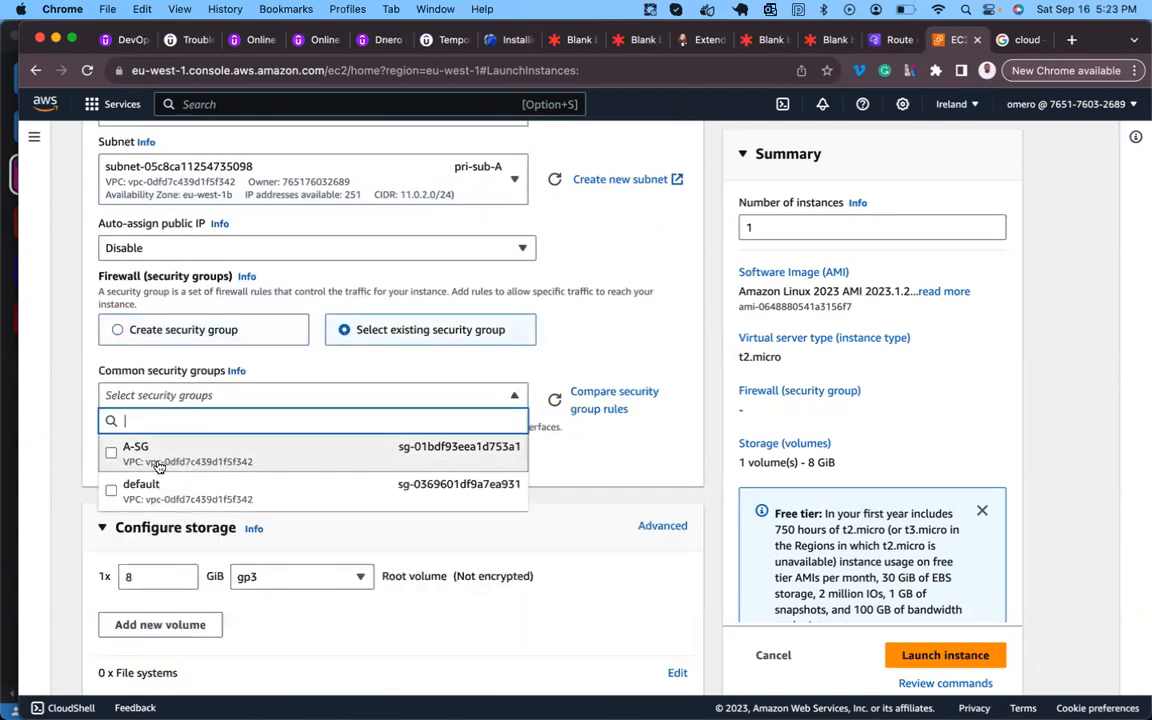
{"action": "left_click", "coordinate": [158, 467]}
{"action": "scroll", "coordinate": [159, 465], "scroll_direction": "down", "scroll_amount": 2}
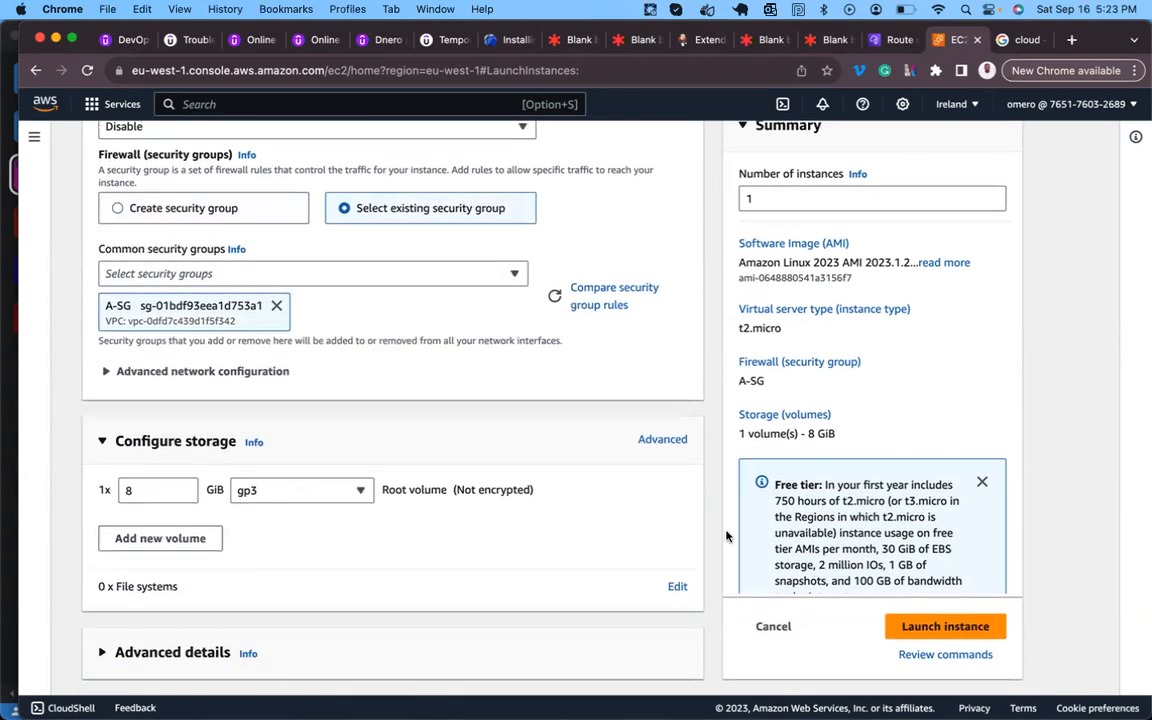
{"action": "left_click", "coordinate": [930, 628]}
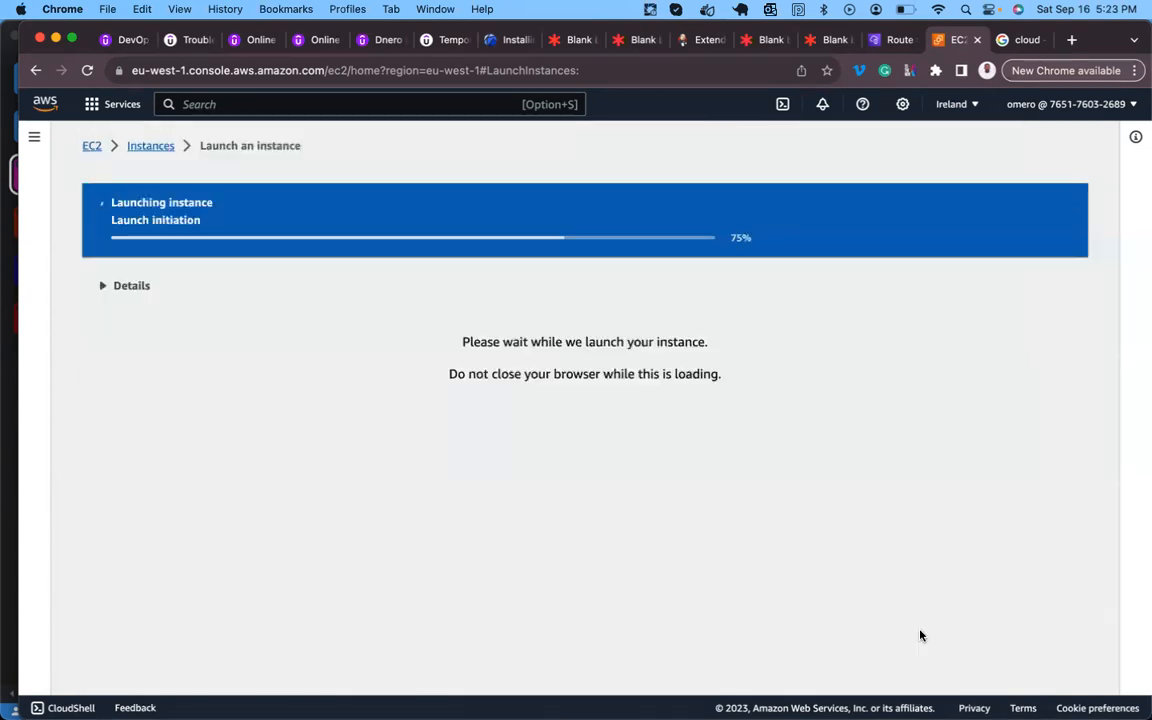
- Open the full instances list and check PrivateHost's eu-west-1b zone, A-SG group and key name columns
{"action": "scroll", "coordinate": [776, 419], "scroll_direction": "down", "scroll_amount": 4}
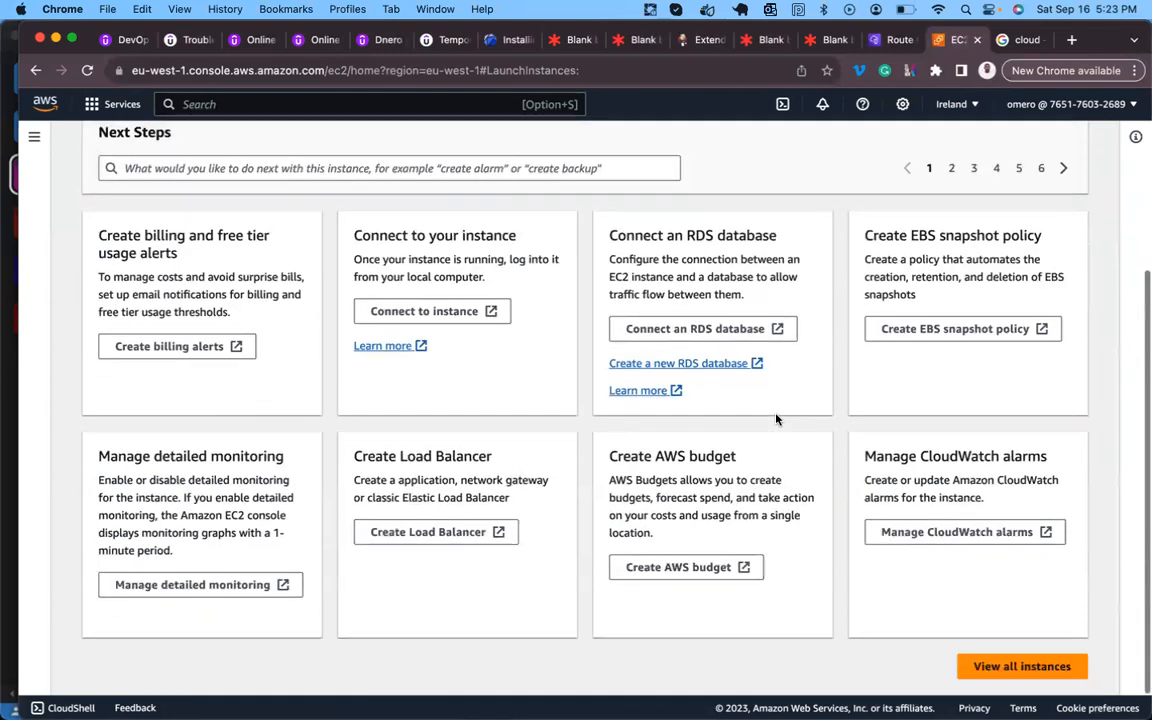
{"action": "left_click", "coordinate": [982, 663]}
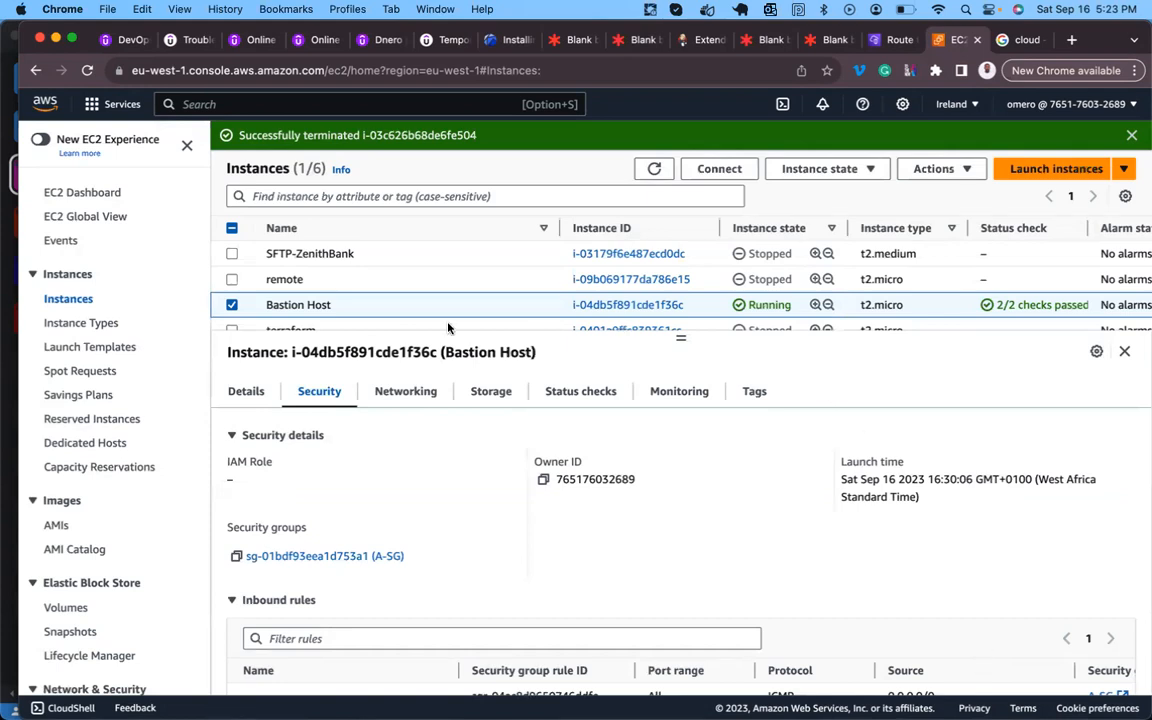
{"action": "scroll", "coordinate": [334, 285], "scroll_direction": "down", "scroll_amount": 2}
{"action": "scroll", "coordinate": [334, 279], "scroll_direction": "up", "scroll_amount": 1}
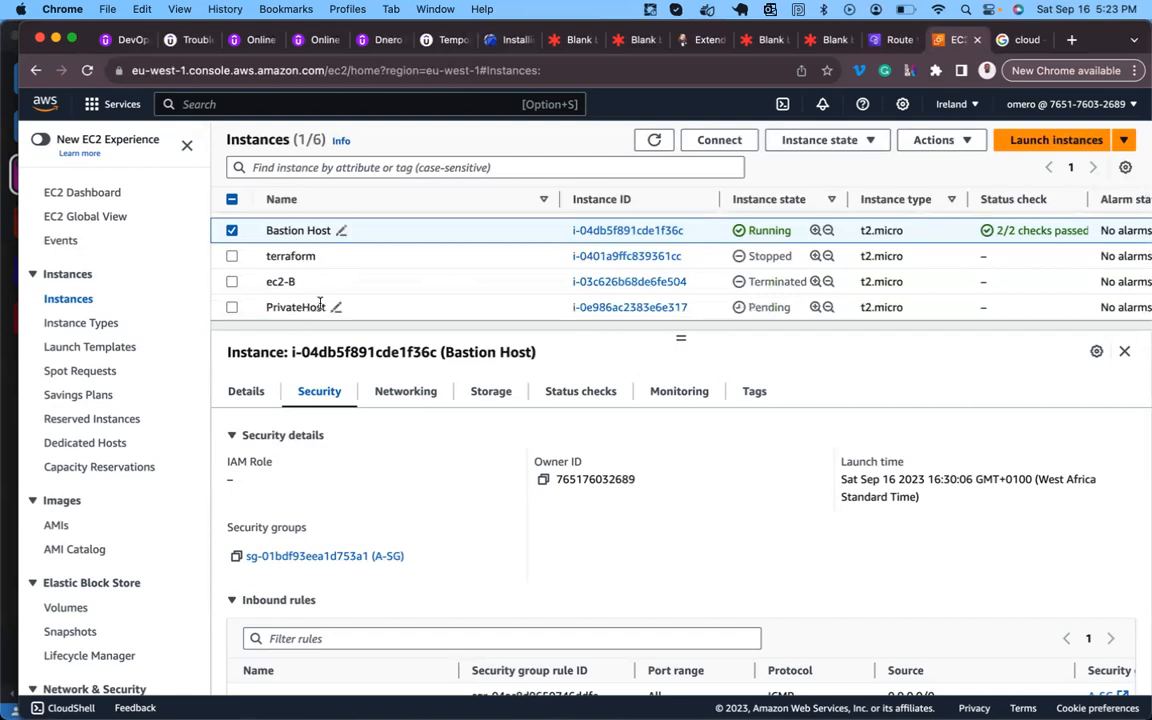
{"action": "scroll", "coordinate": [545, 301], "scroll_direction": "right", "scroll_amount": 5}
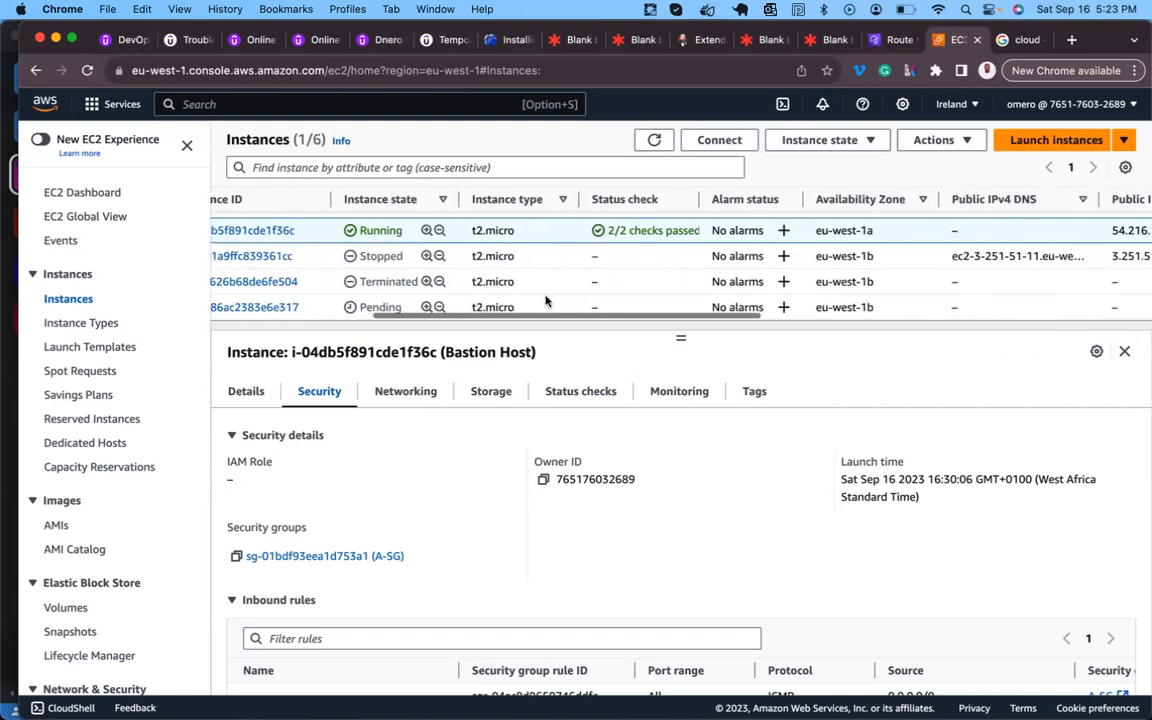
{"action": "scroll", "coordinate": [545, 301], "scroll_direction": "right", "scroll_amount": 10}
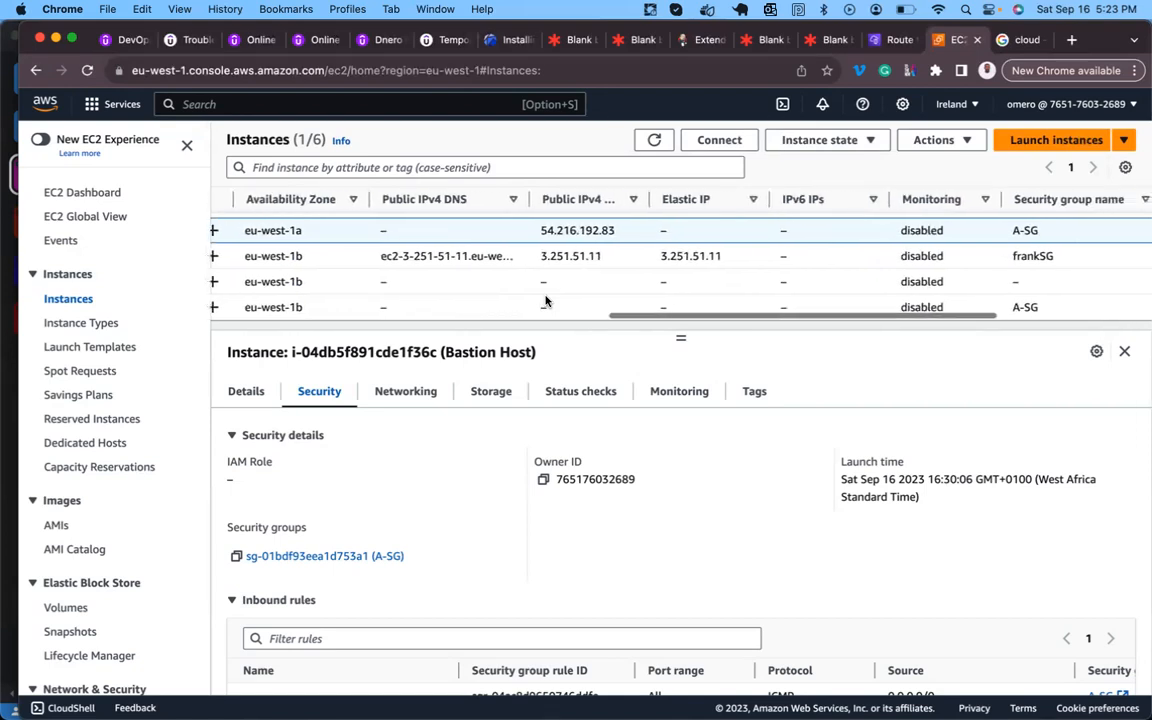
{"action": "scroll", "coordinate": [545, 301], "scroll_direction": "right", "scroll_amount": 5}
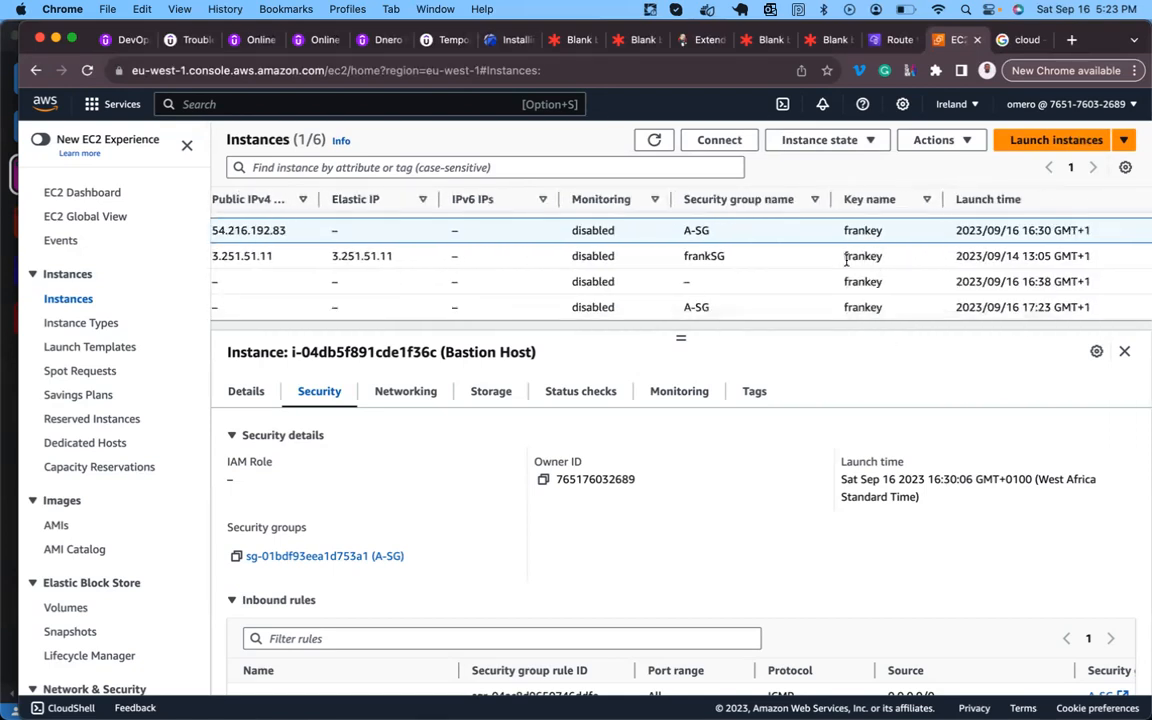
{"action": "scroll", "coordinate": [846, 258], "scroll_direction": "left", "scroll_amount": 20}
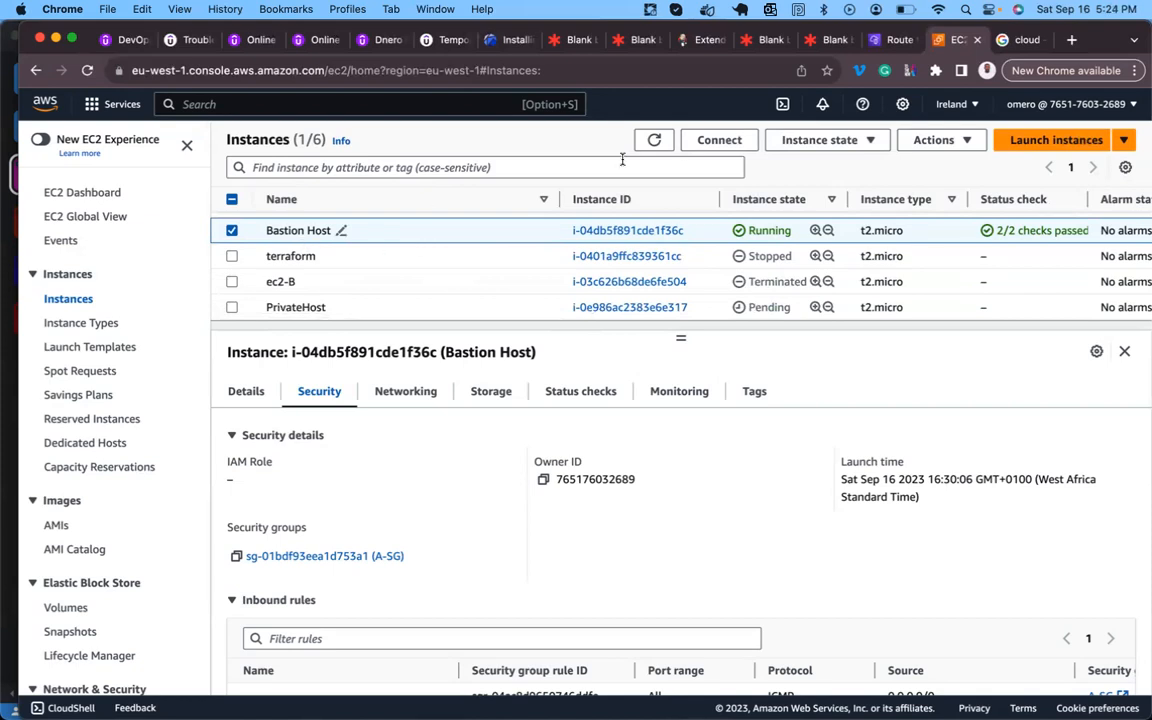
- Open an Instance Connect terminal on Bastion Host, then return to the instances list showing PrivateHost
{"action": "left_click", "coordinate": [719, 141]}
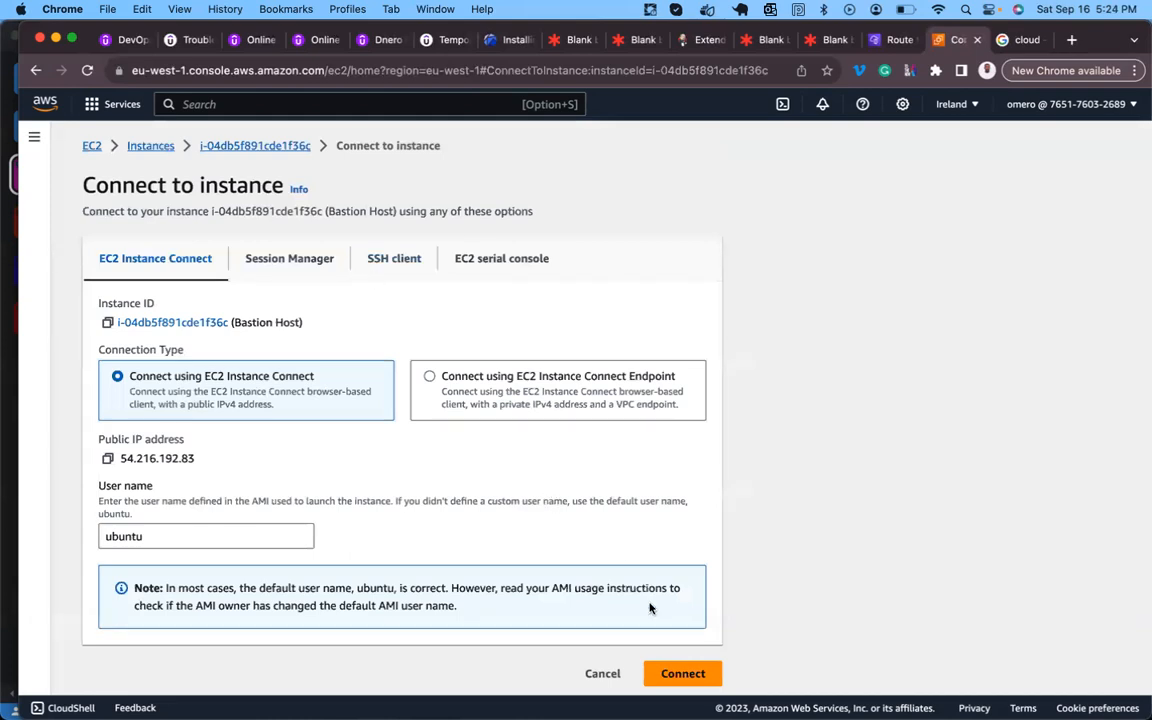
{"action": "left_click", "coordinate": [666, 671]}
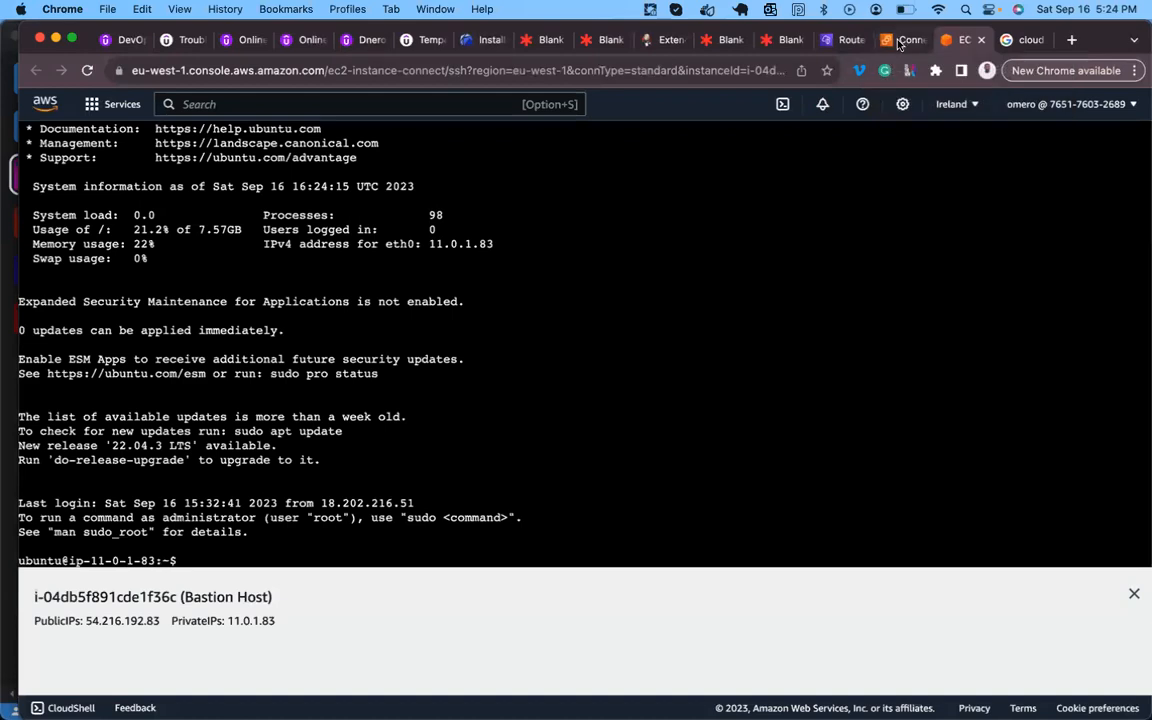
{"action": "left_click", "coordinate": [906, 41]}
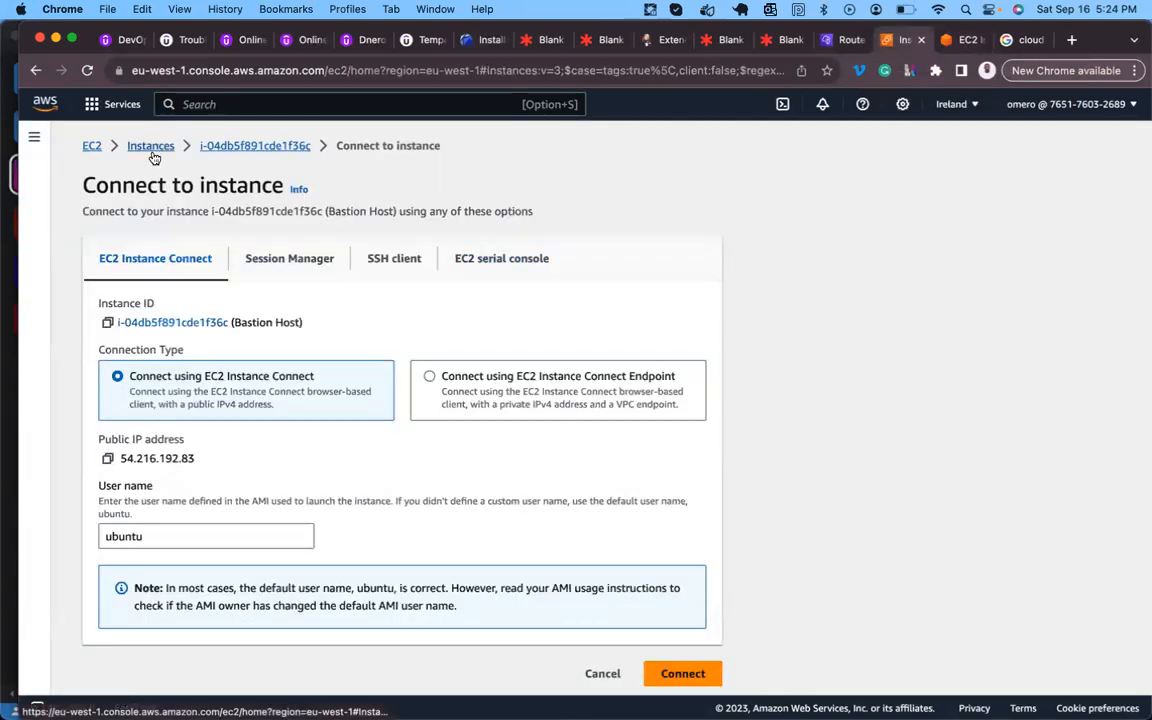
{"action": "left_click", "coordinate": [138, 146]}
{"action": "scroll", "coordinate": [297, 292], "scroll_direction": "down", "scroll_amount": 2}
{"action": "scroll", "coordinate": [297, 292], "scroll_direction": "down", "scroll_amount": 1}
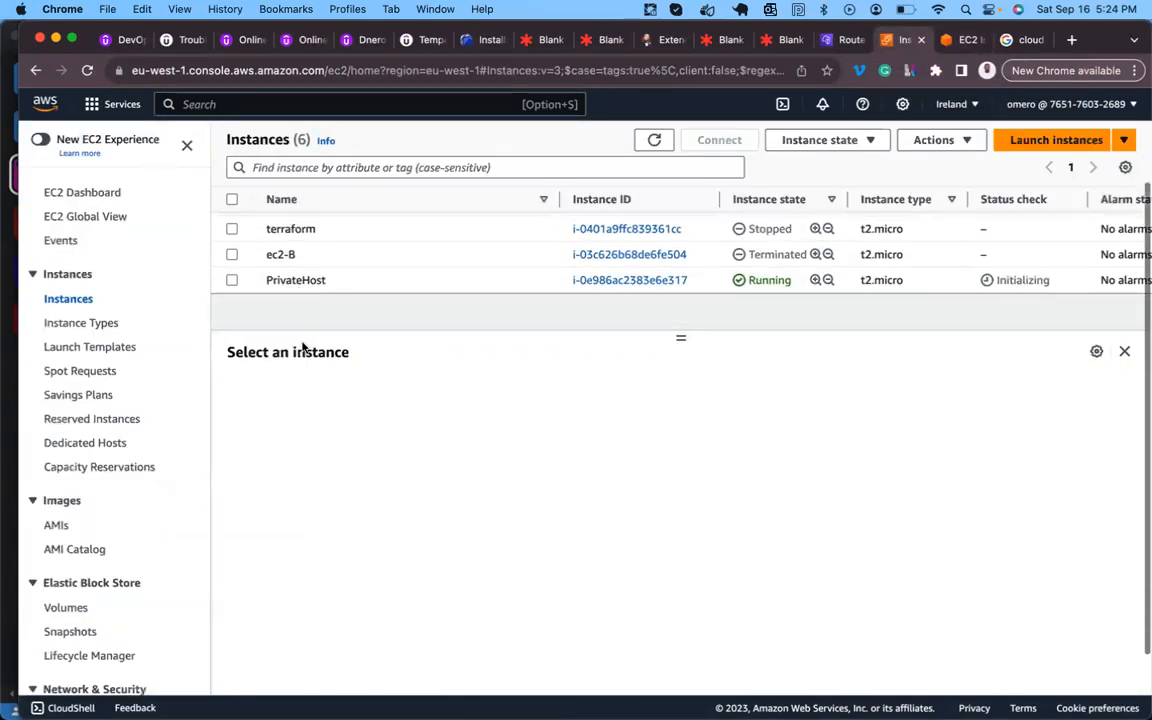
- In the local Terminal, run cat frankey.pem to print the private key
{"action": "mouse_move", "coordinate": [756, 630]}
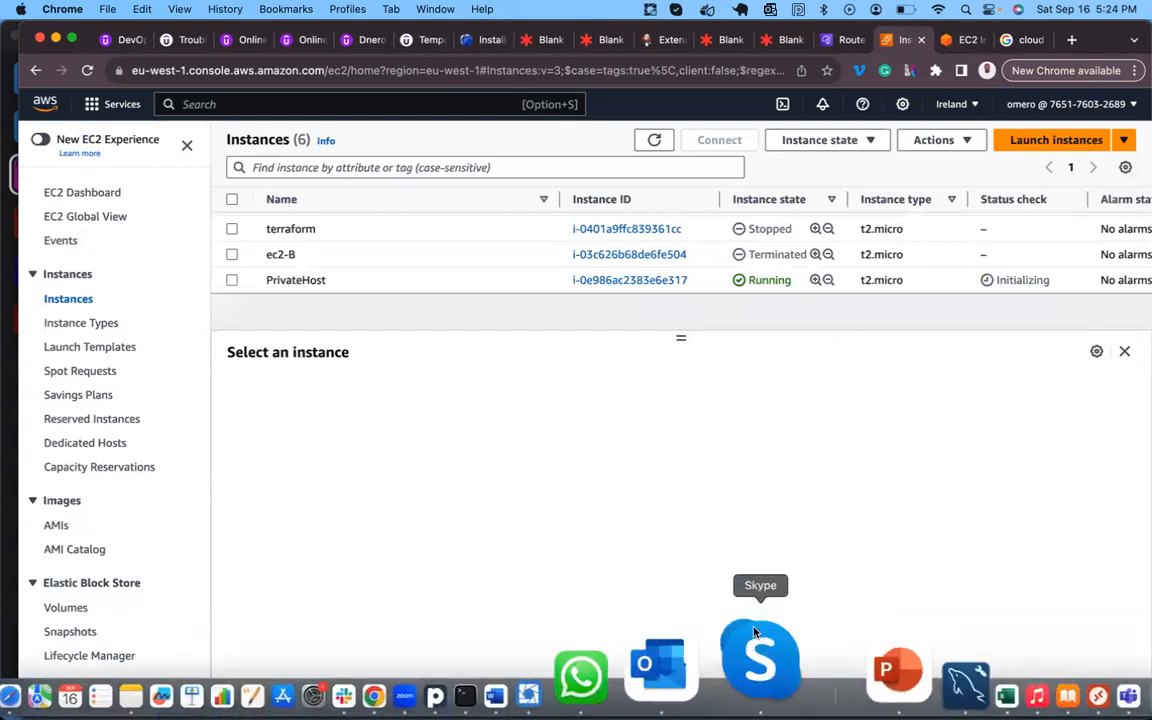
{"action": "left_click", "coordinate": [603, 638]}
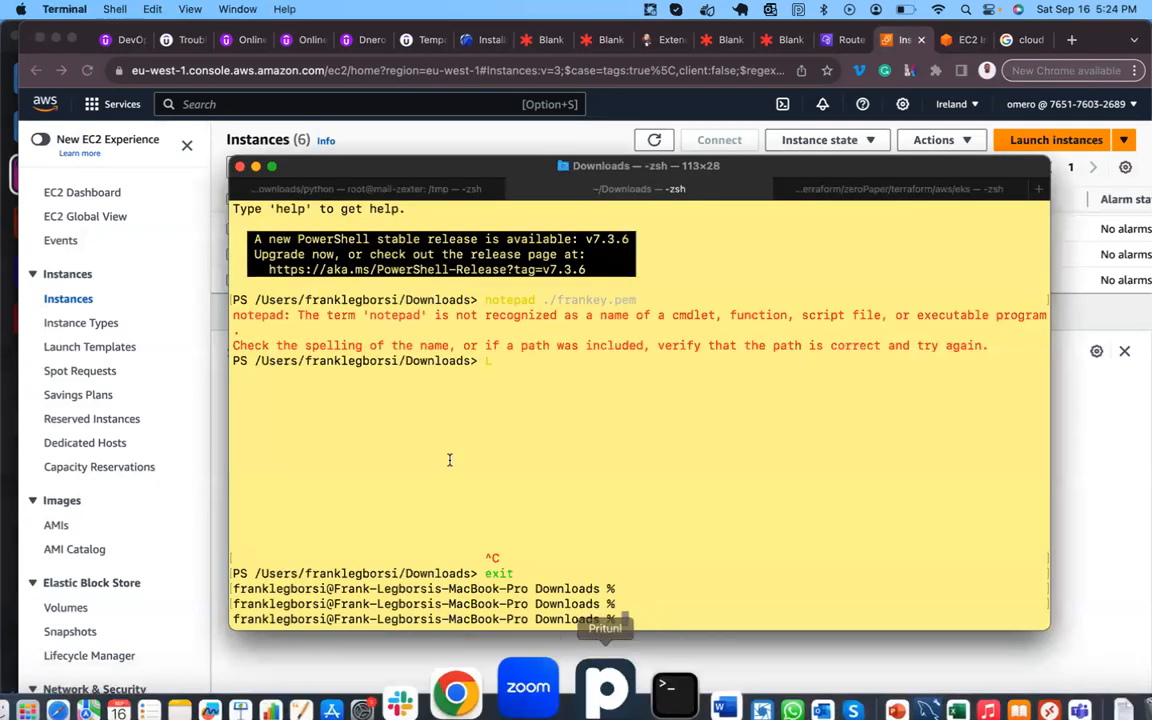
{"action": "key", "text": "Return"}
{"action": "key", "text": "Return"}
{"action": "key", "text": "Return"}
{"action": "key", "text": "Return"}
{"action": "key", "text": "Return"}
{"action": "key", "text": "Return"}
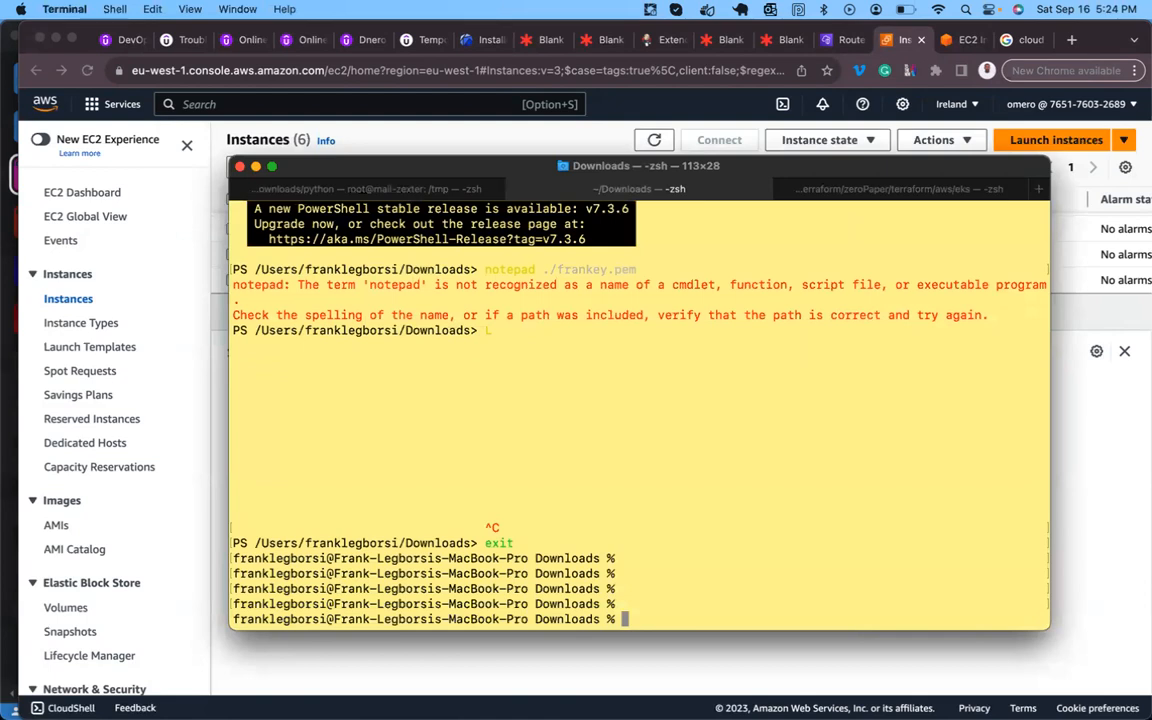
{"action": "type", "text": "cat "}
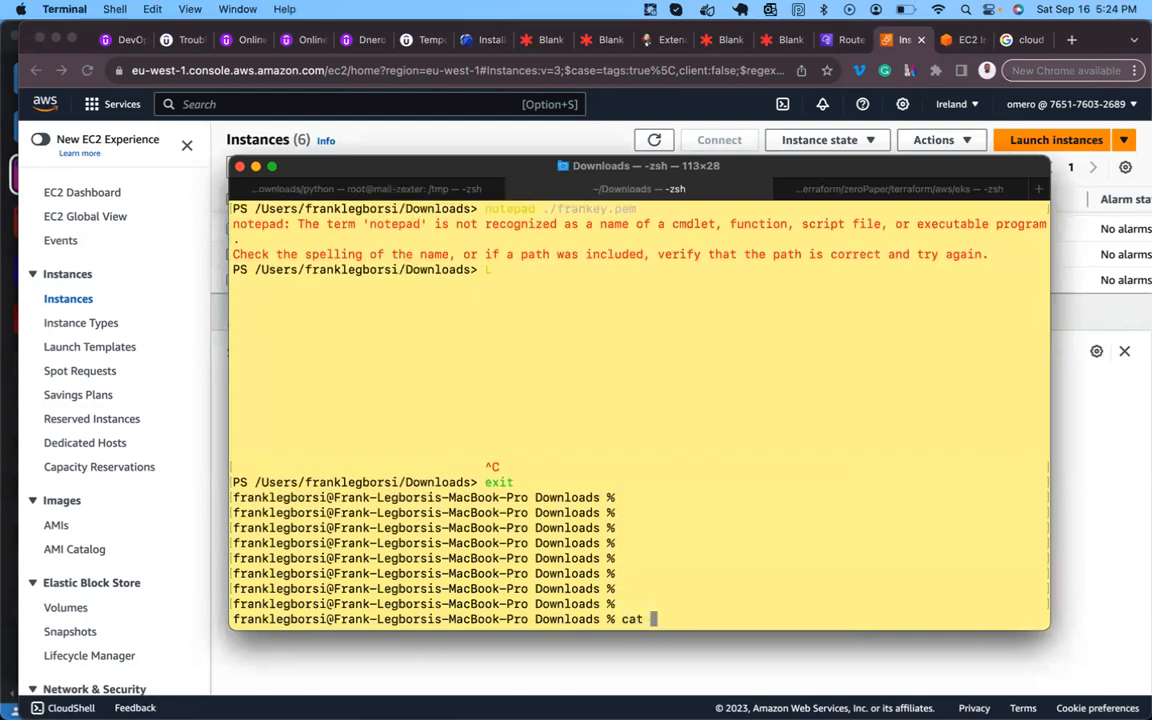
{"action": "type", "text": "frankey"}
{"action": "key", "text": "Tab"}
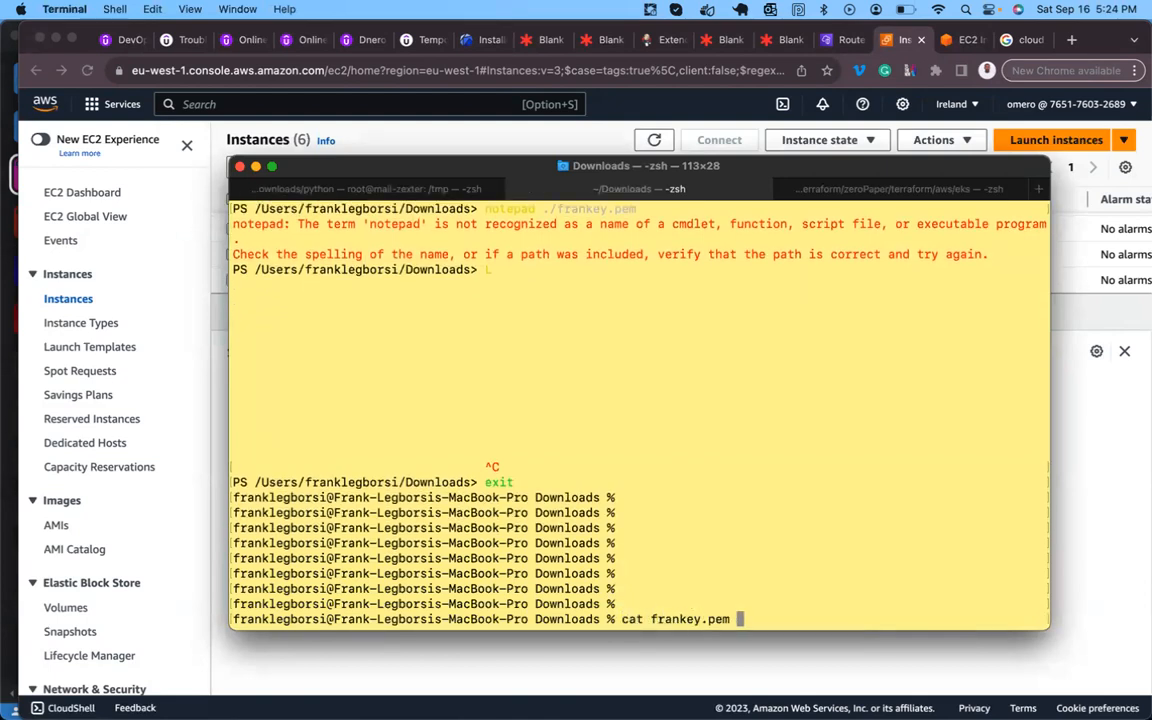
{"action": "key", "text": "ctrl+l"}
{"action": "key", "text": "Return"}
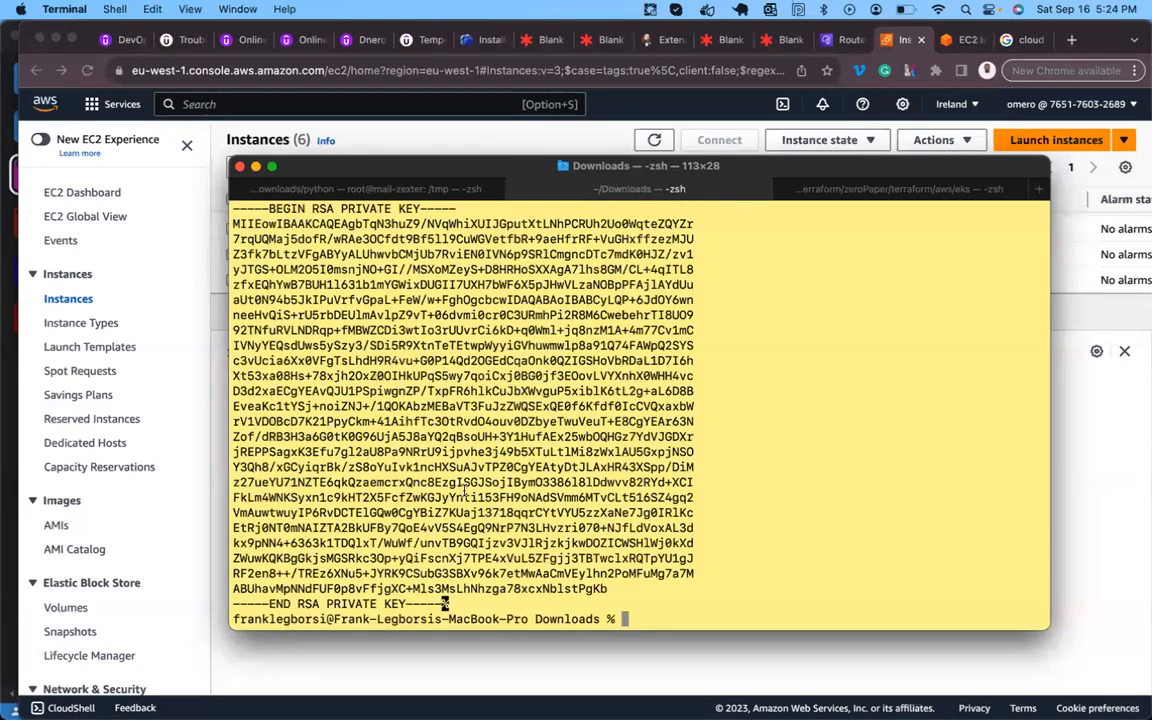
- Select and copy the entire printed key, then return to the browser
{"action": "left_click_drag", "start_coordinate": [445, 604], "coordinate": [232, 210]}
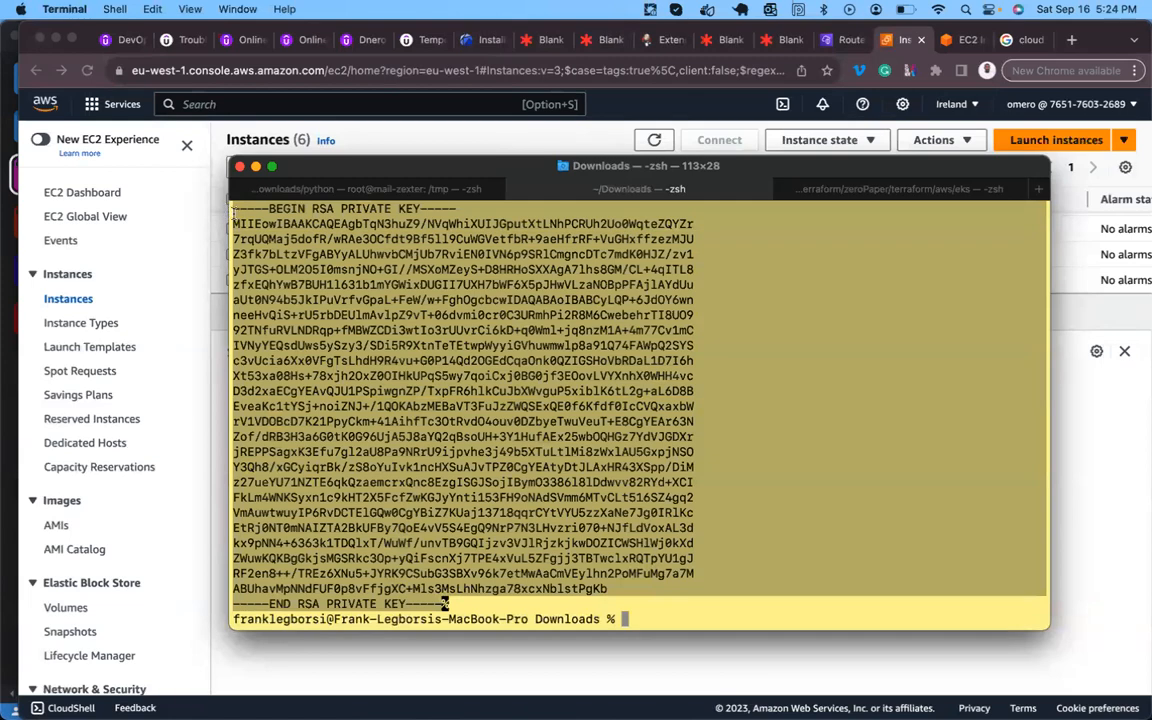
{"action": "right_click", "coordinate": [250, 224]}
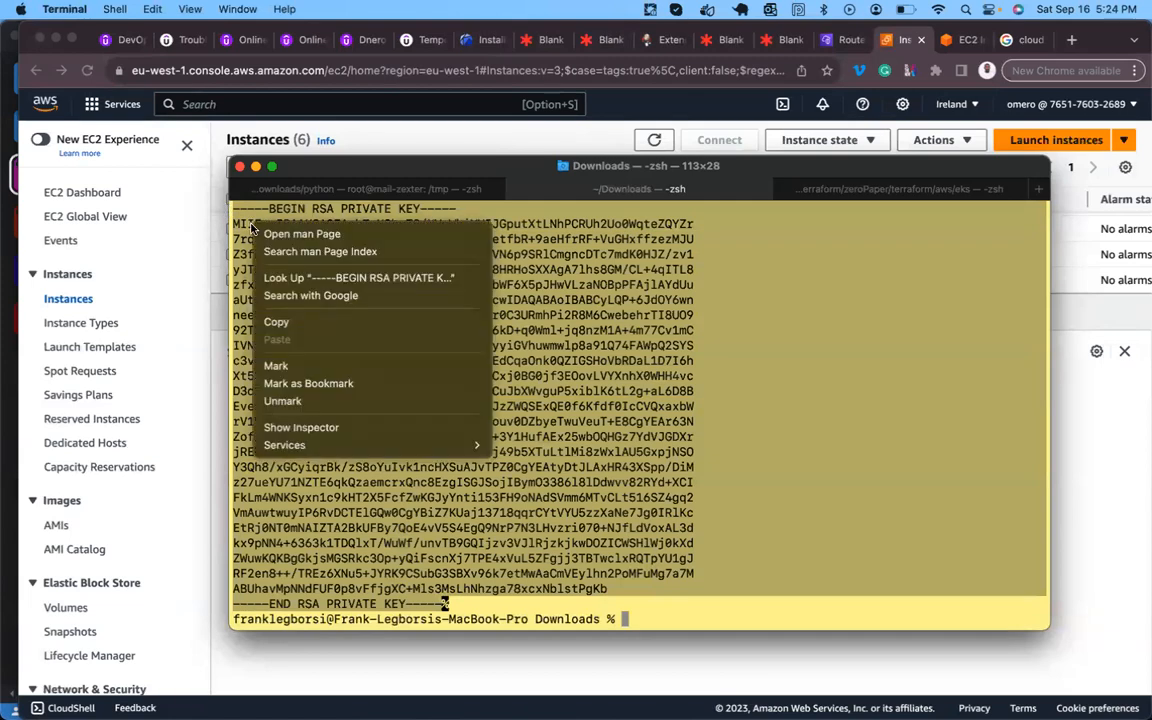
{"action": "left_click", "coordinate": [298, 324]}
{"action": "left_click", "coordinate": [1092, 443]}
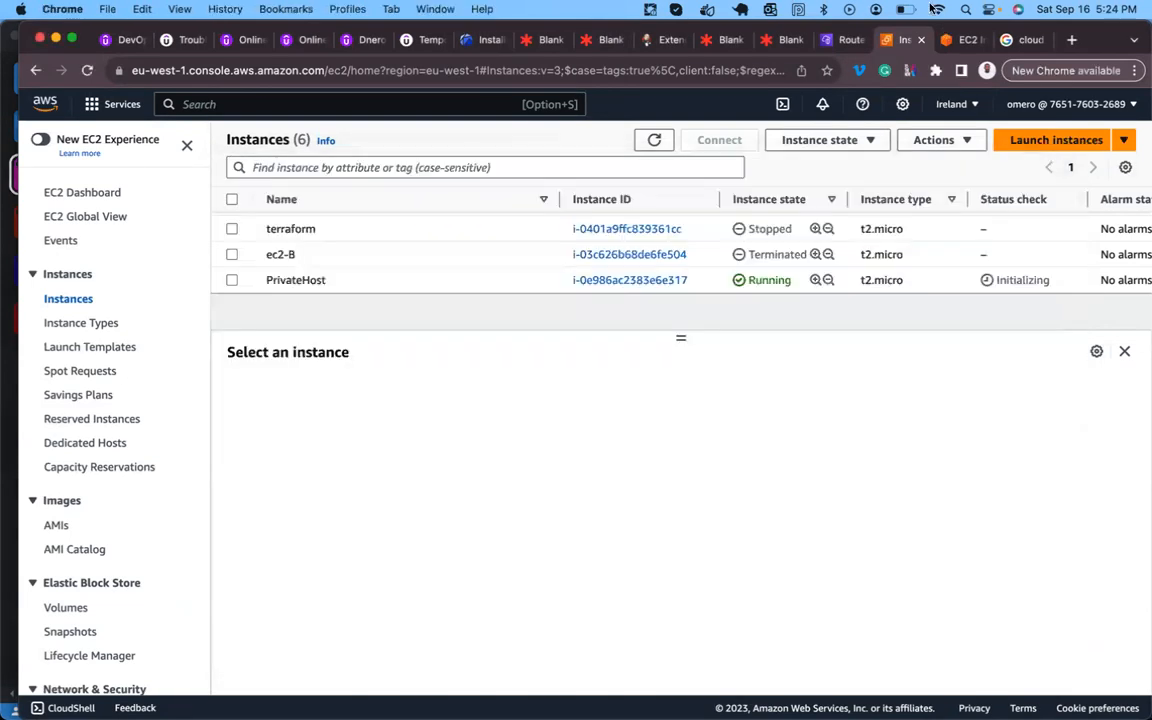
- On the Bastion Host, save the copied private key into a new file mykey.pem using nano
{"action": "left_click", "coordinate": [960, 40]}
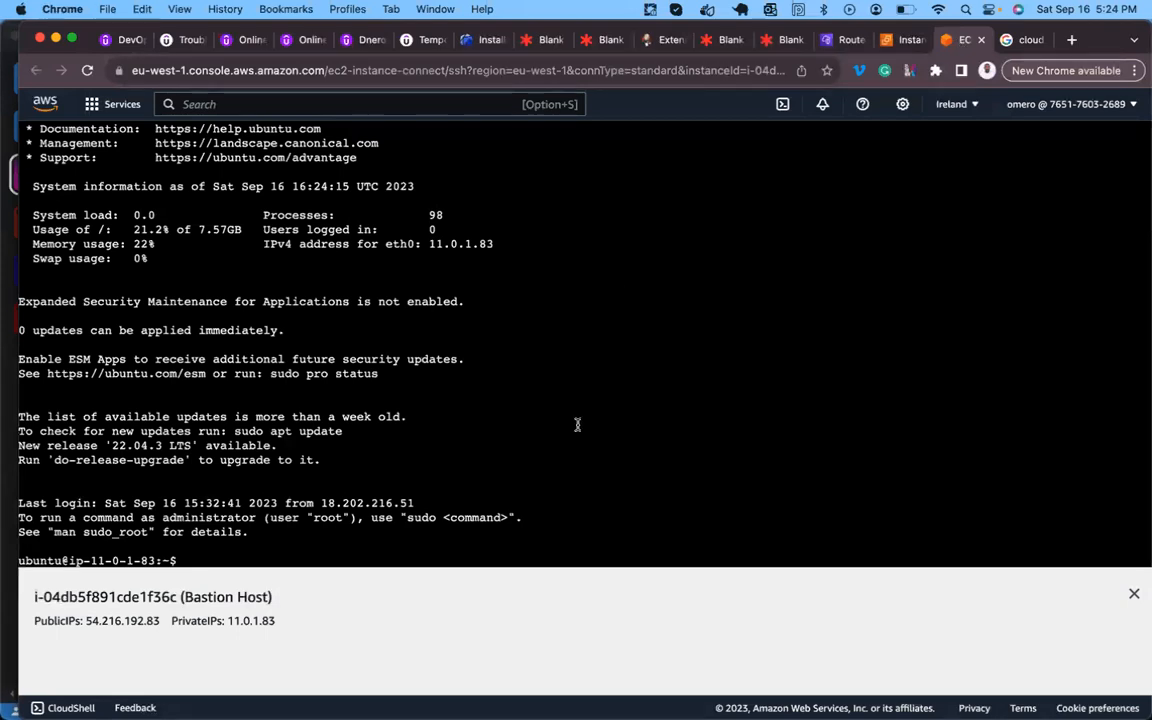
{"action": "key", "text": "Return"}
{"action": "key", "text": "Return"}
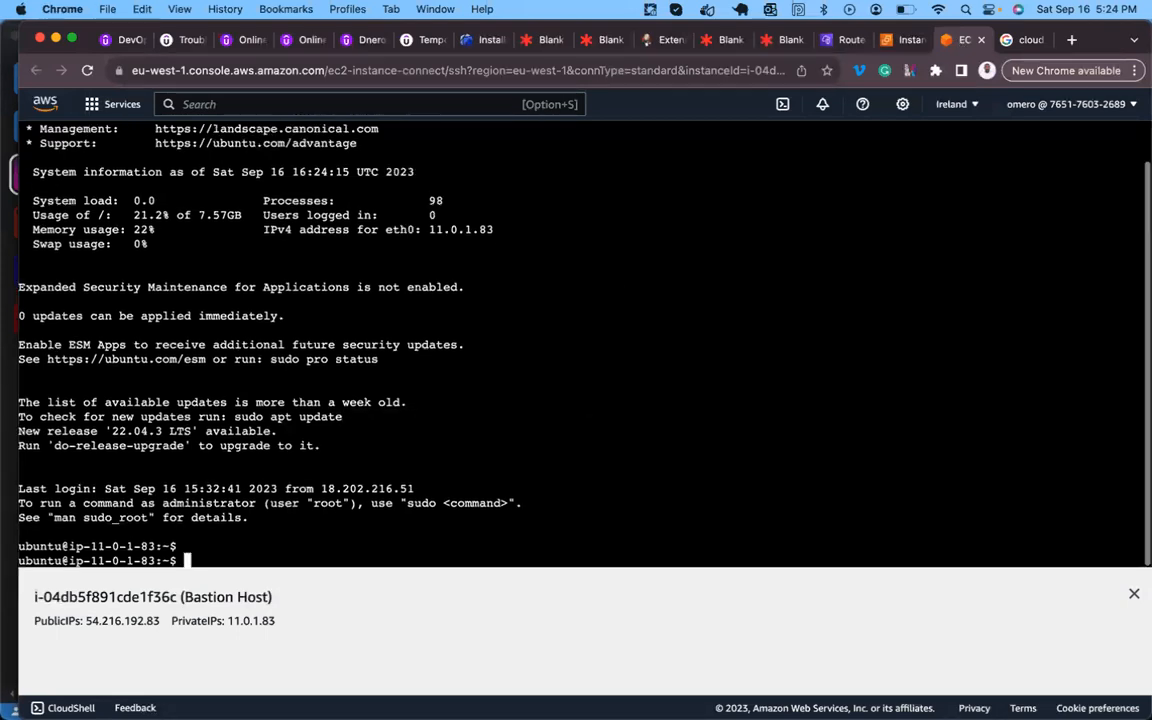
{"action": "type", "text": "nano "}
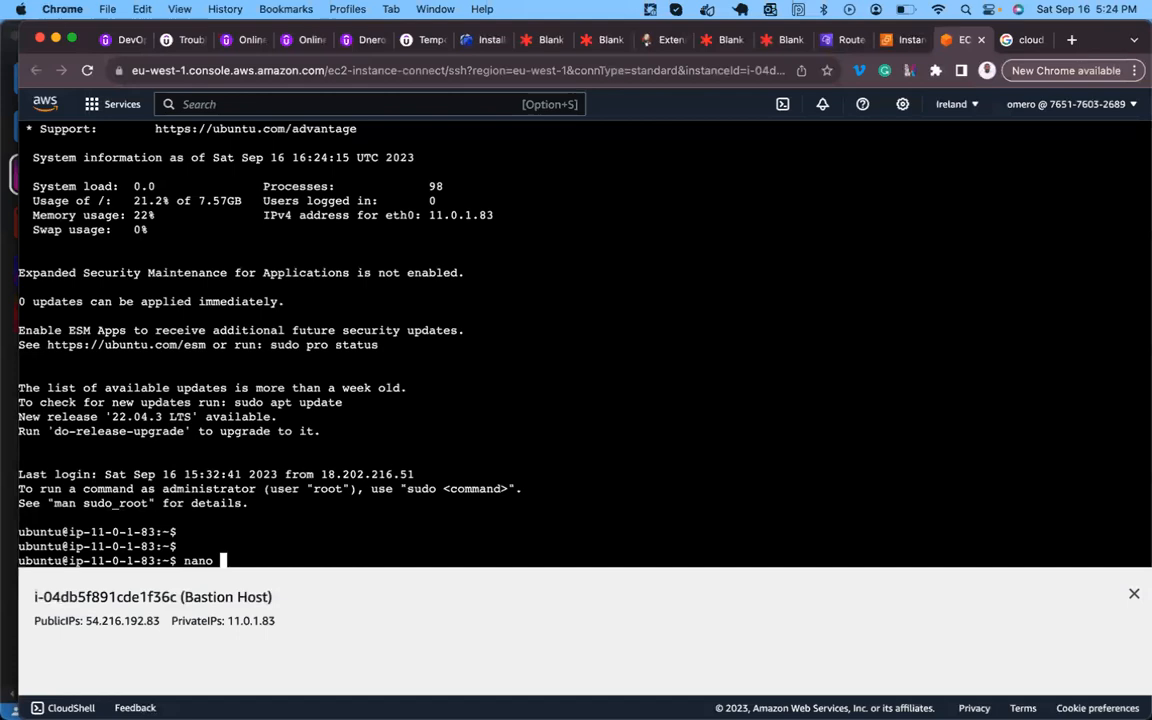
{"action": "type", "text": "mykey.pem"}
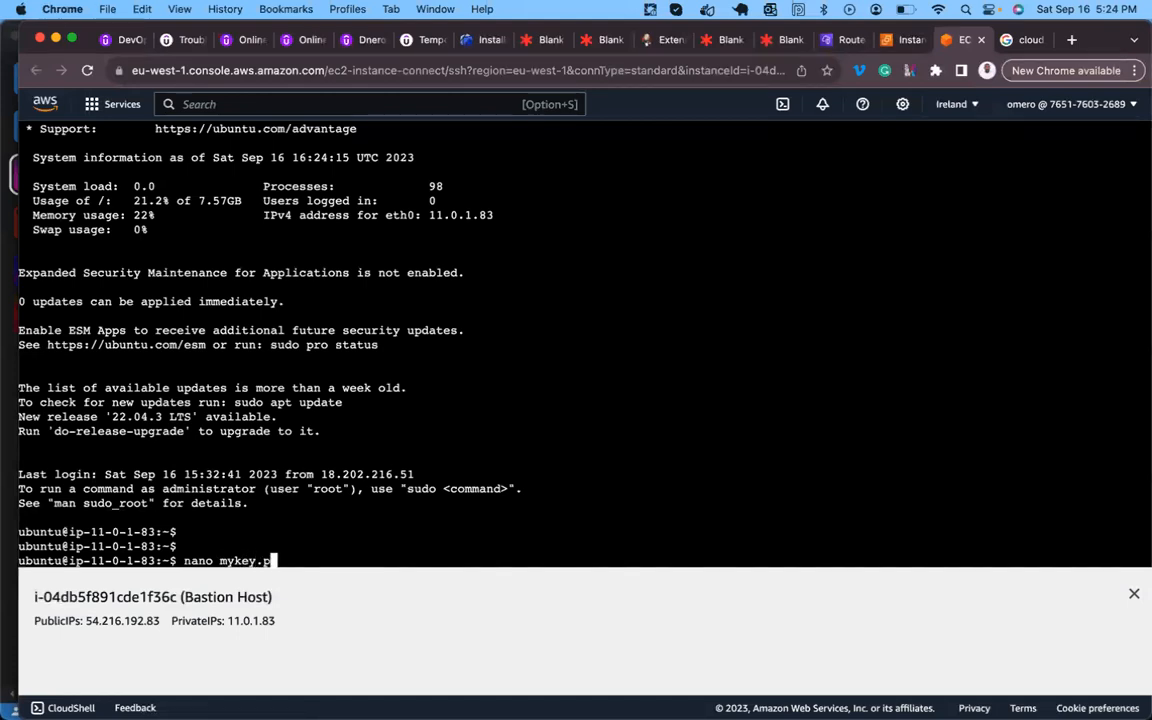
{"action": "key", "text": "Return"}
{"action": "key", "text": "super+v"}
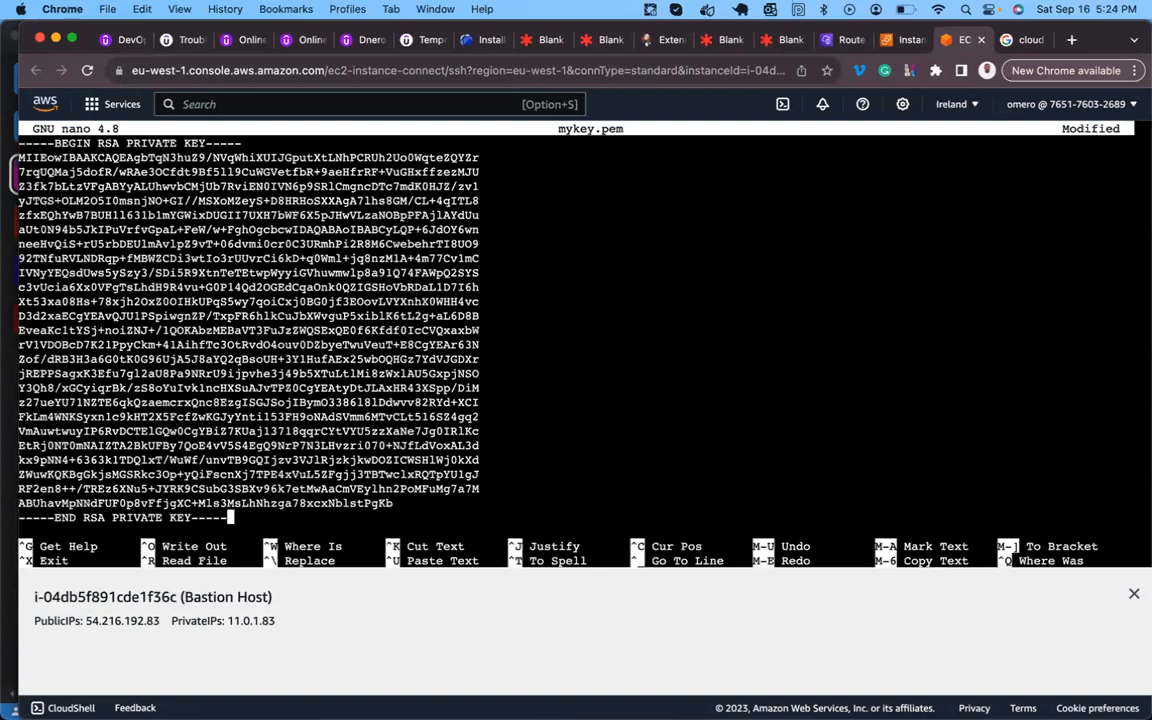
{"action": "key", "text": "ctrl+x"}
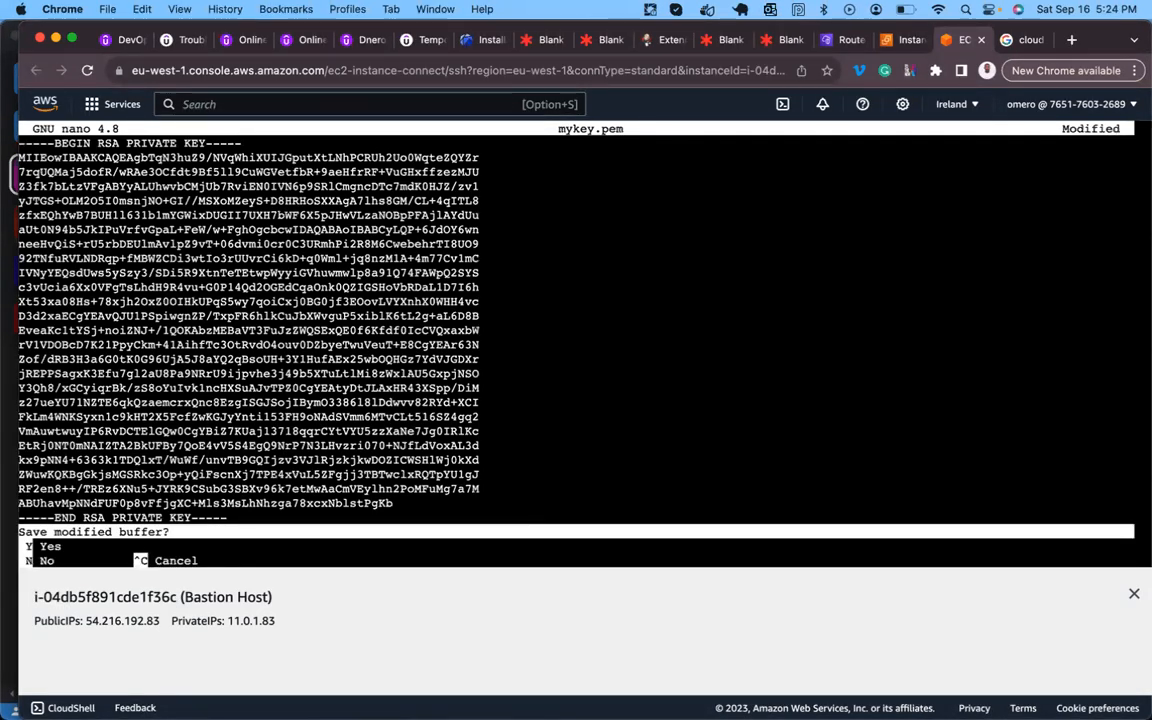
{"action": "key", "text": "y"}
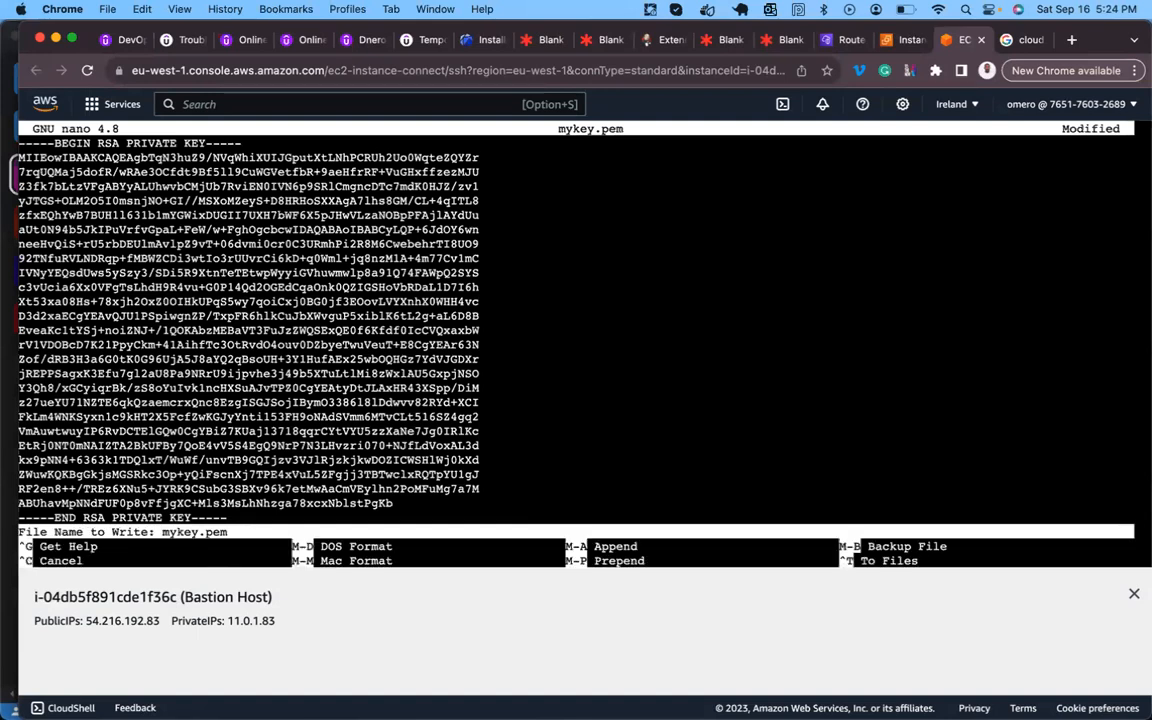
{"action": "key", "text": "Return"}
- Print mykey.pem with cat to verify it holds the RSA private key
{"action": "key", "text": "Return"}
{"action": "key", "text": "Return"}
{"action": "key", "text": "Return"}
{"action": "type", "text": "cat mykey.pem"}
{"action": "key", "text": "Return"}
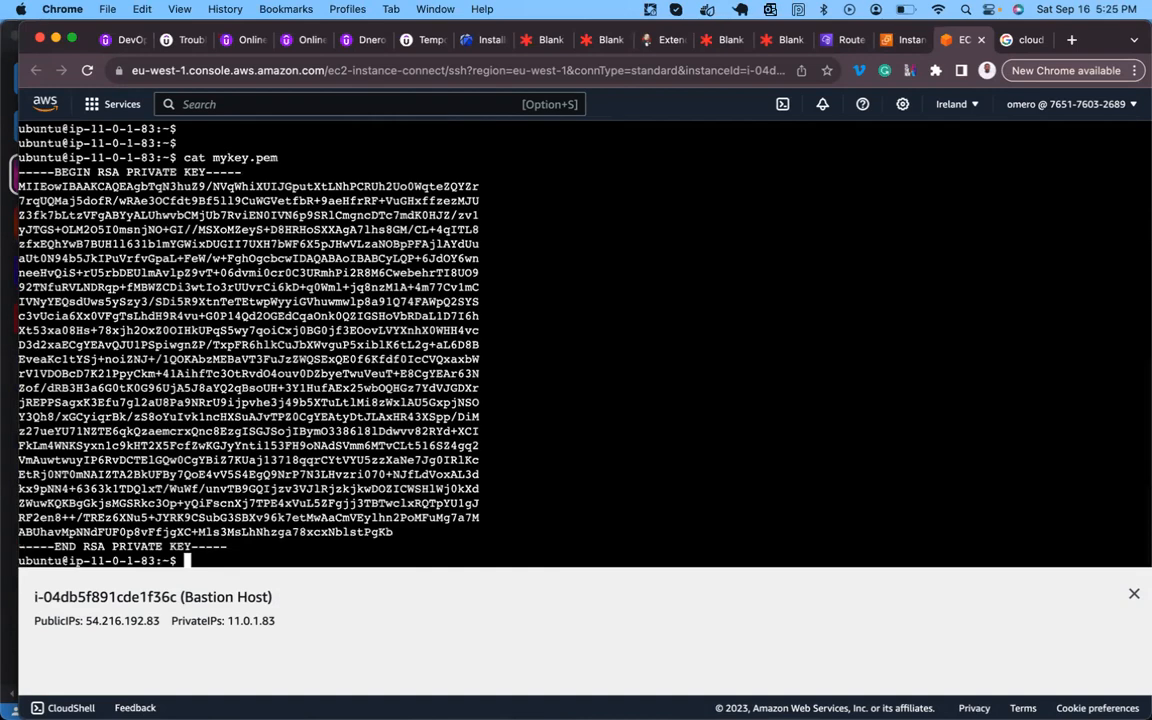
{"action": "key", "text": "Return"}
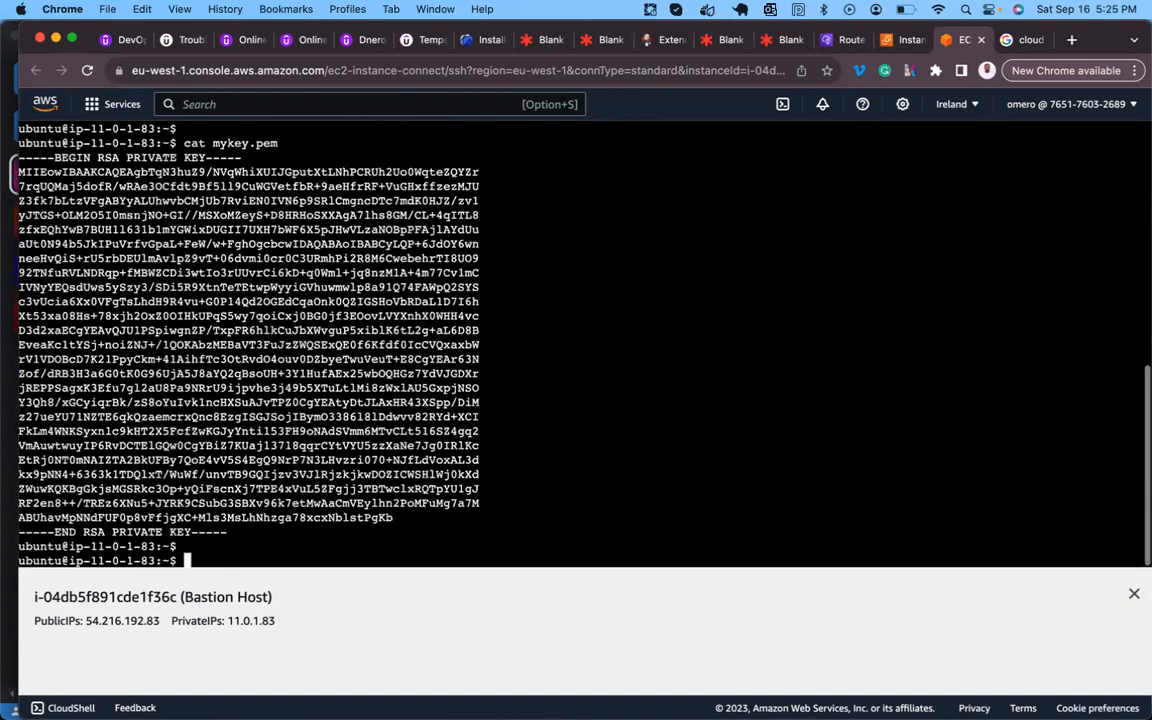
- Copy the SSH connection command from PrivateHost's Connect instructions in the EC2 console
{"action": "left_click", "coordinate": [905, 45]}
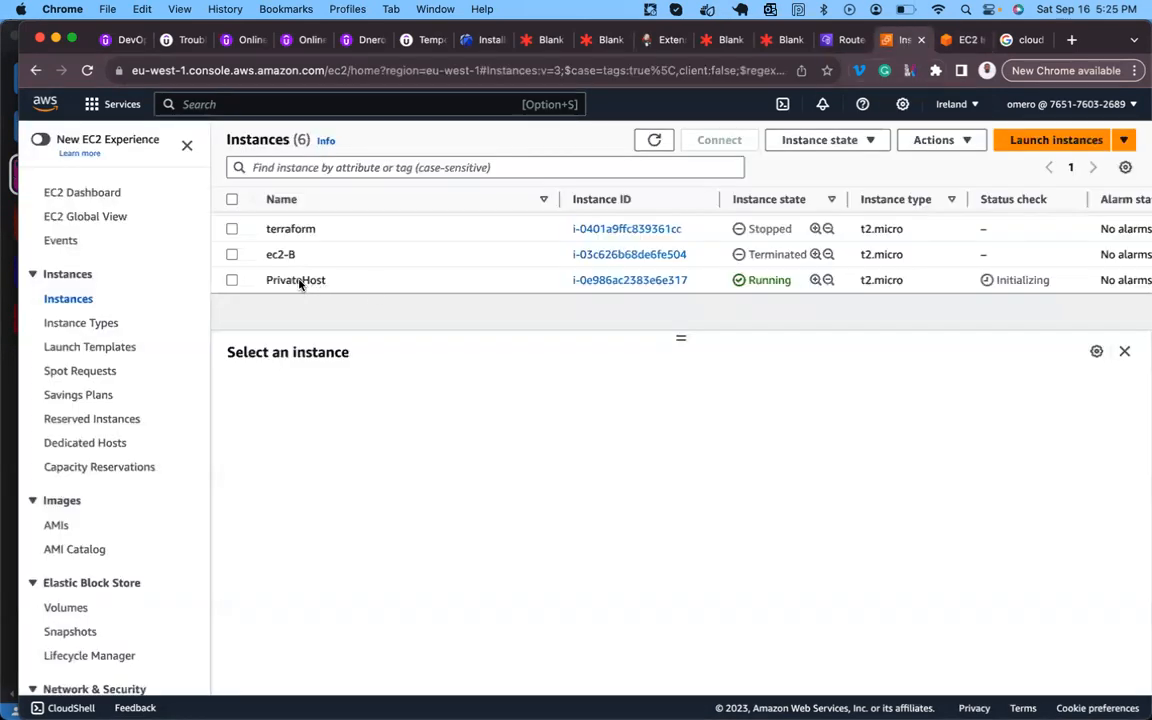
{"action": "left_click", "coordinate": [232, 281]}
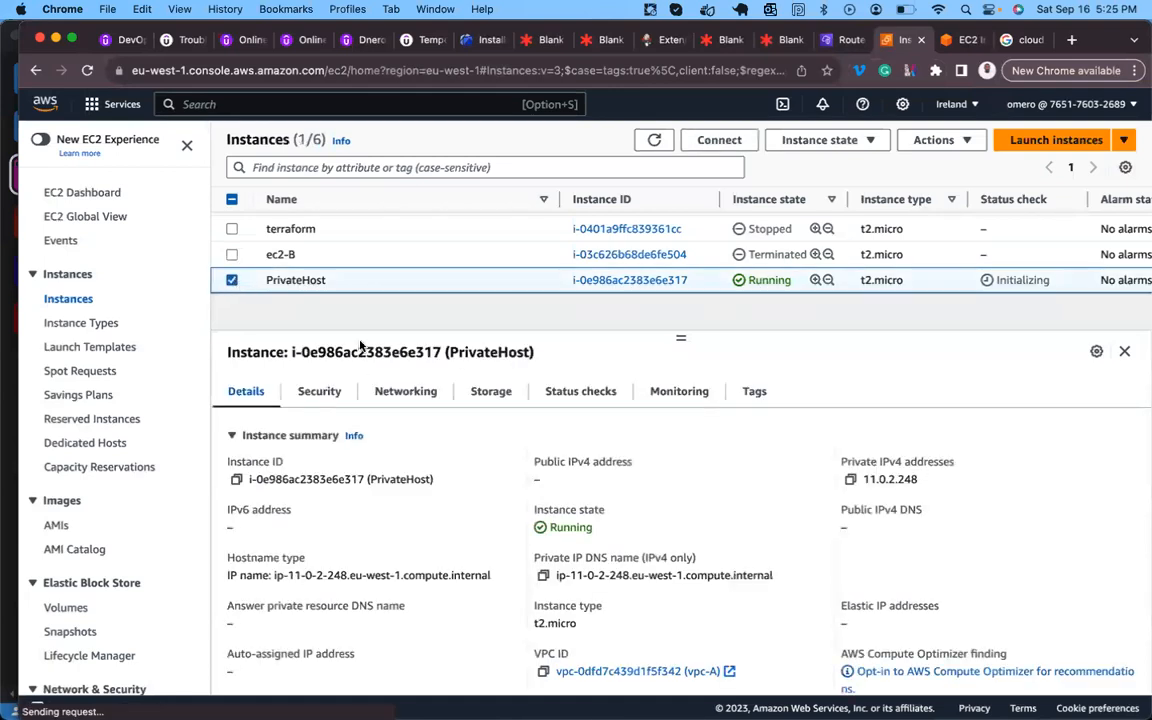
{"action": "left_click", "coordinate": [714, 142]}
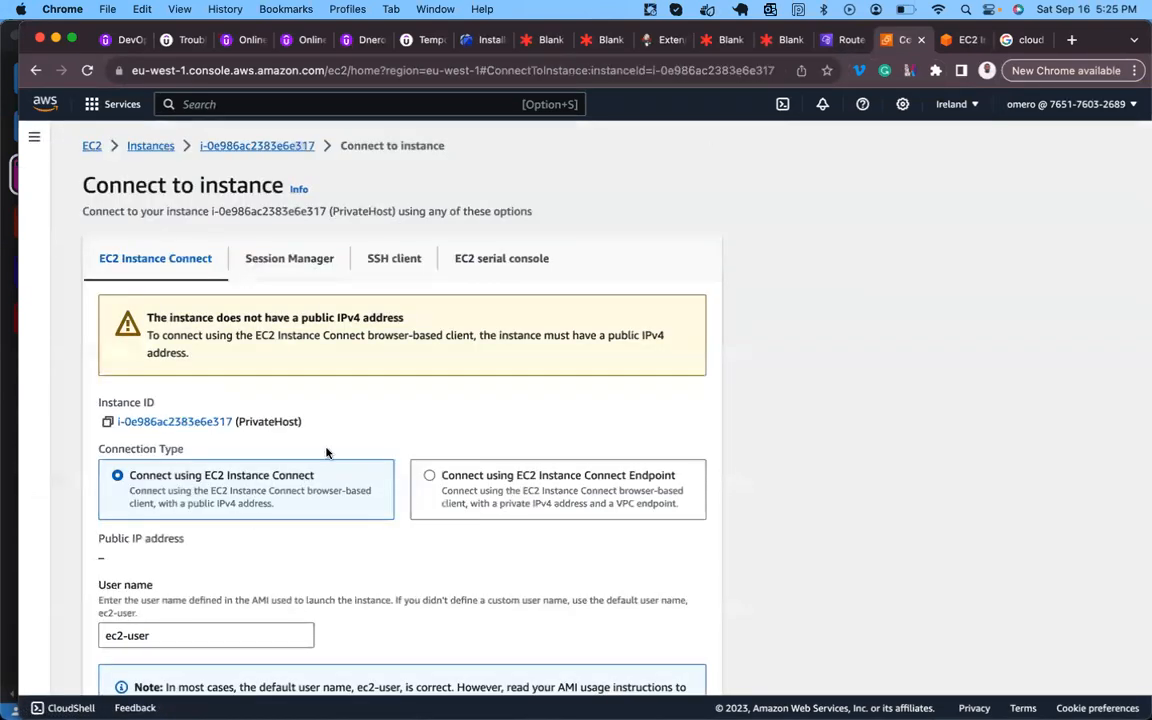
{"action": "left_click", "coordinate": [394, 262]}
{"action": "left_click", "coordinate": [109, 519]}
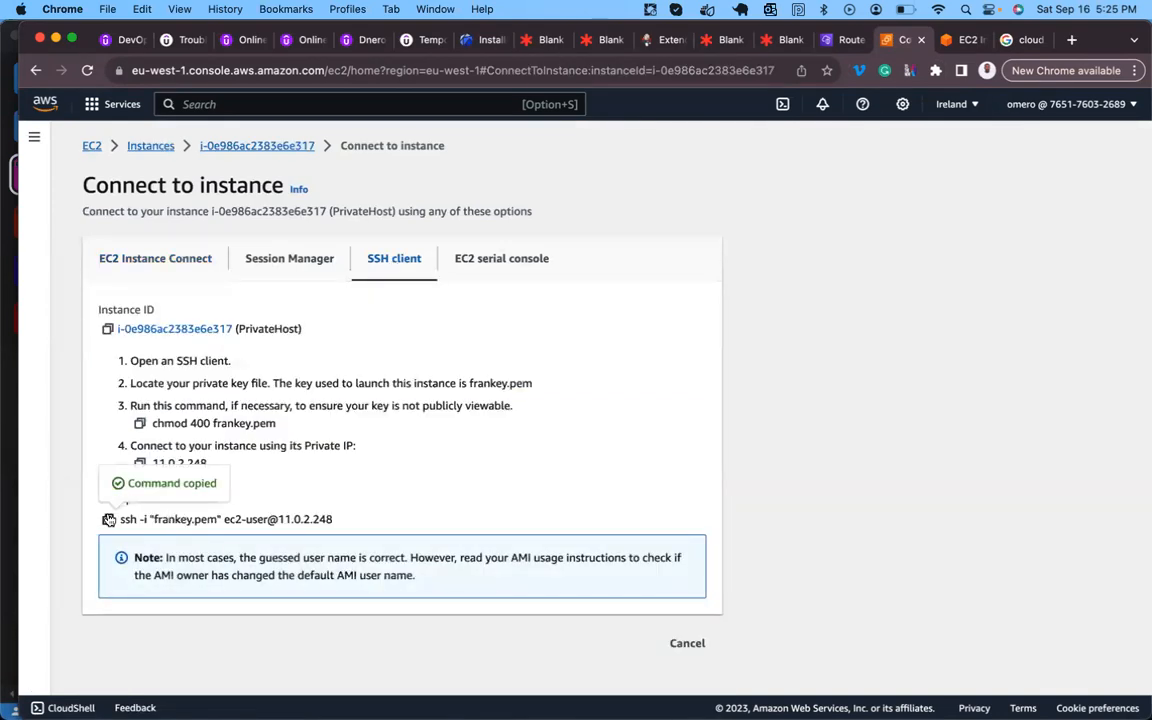
{"action": "left_click", "coordinate": [965, 42]}
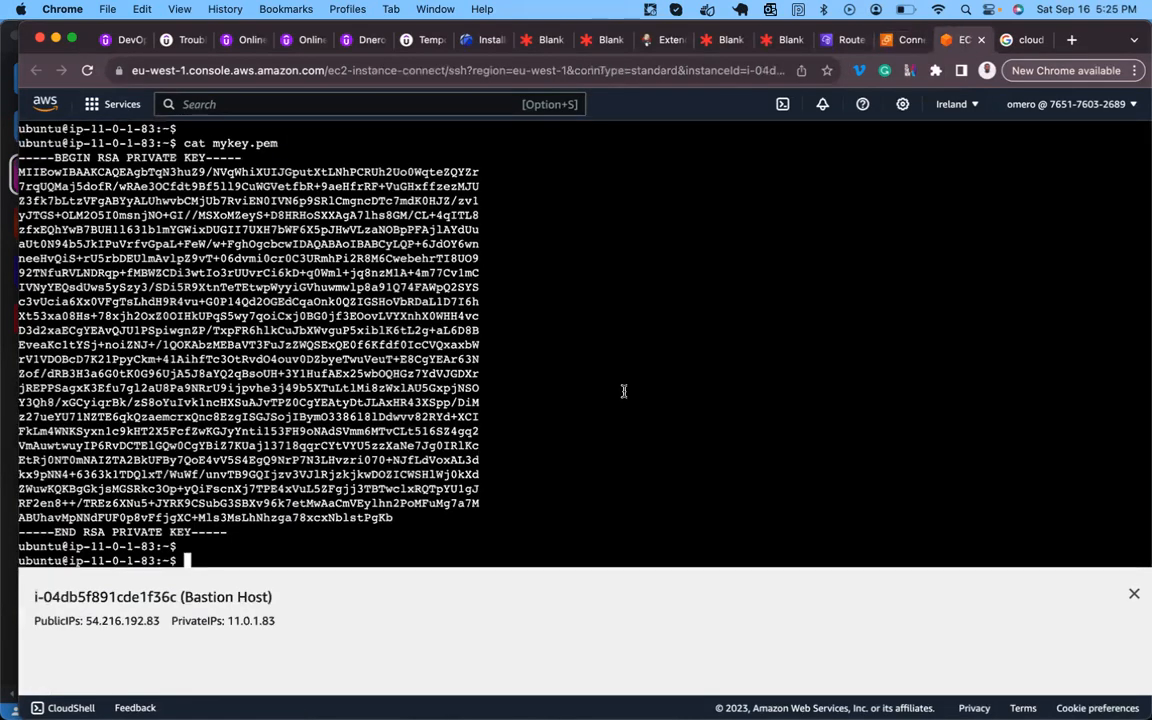
{"action": "key", "text": "super+v"}
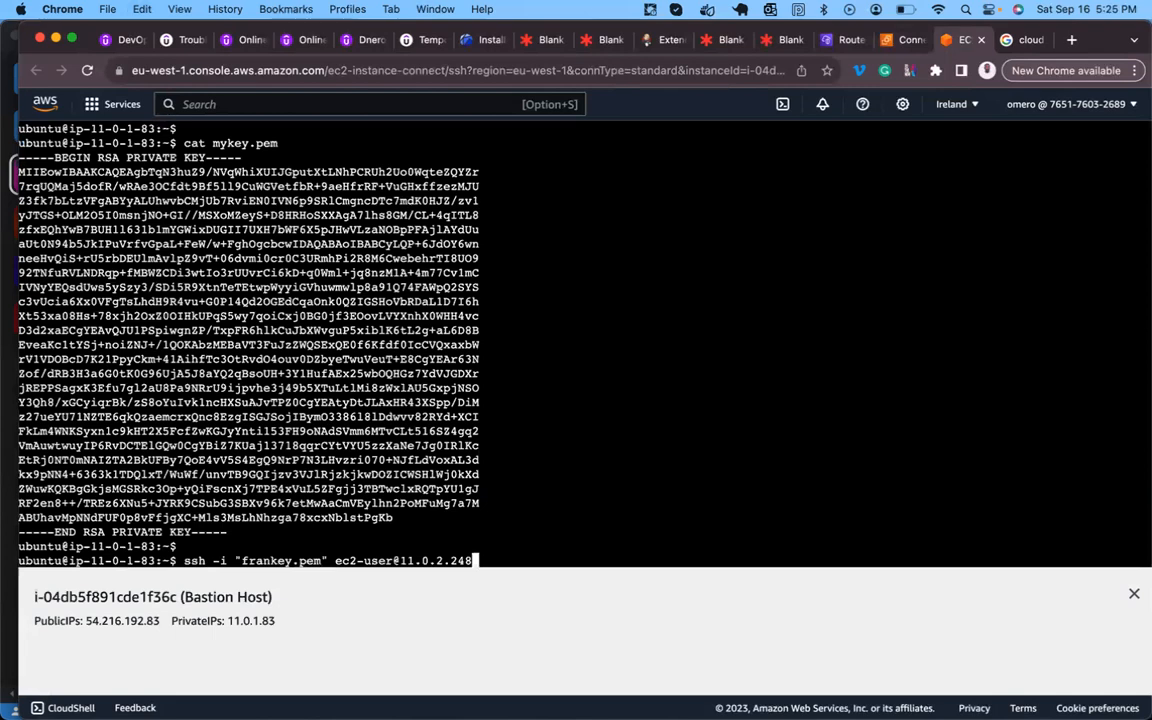
{"action": "key", "text": "Return"}
{"action": "type", "text": "yes"}
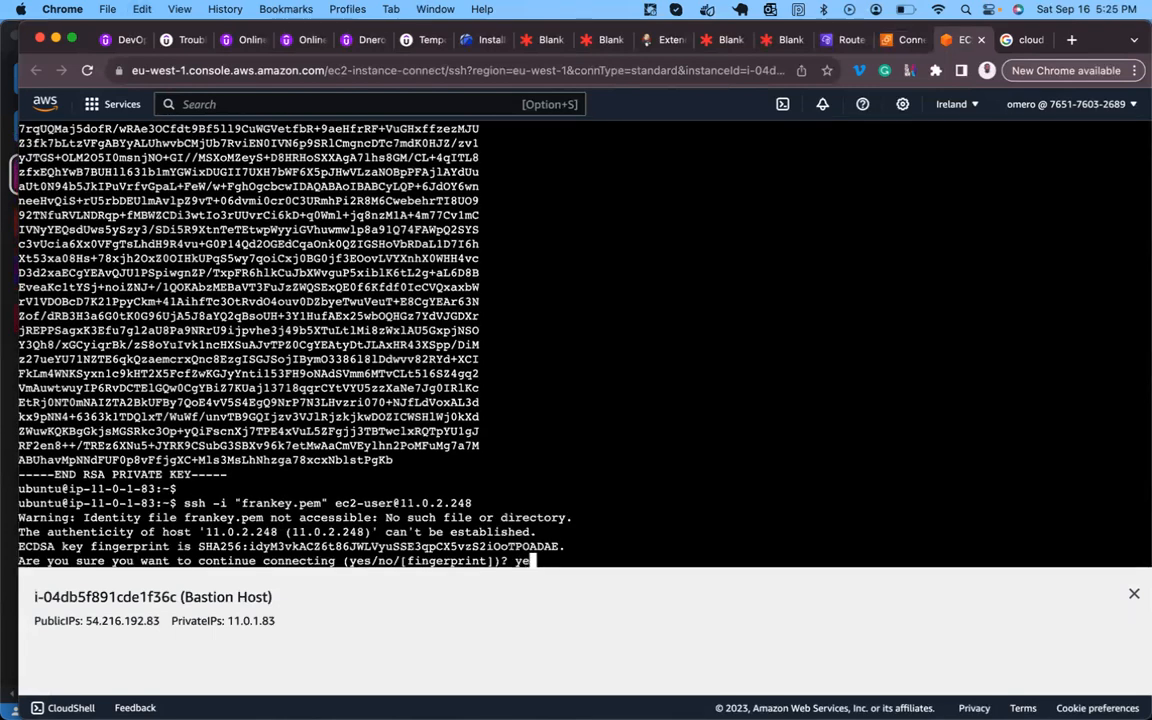
{"action": "key", "text": "Return"}
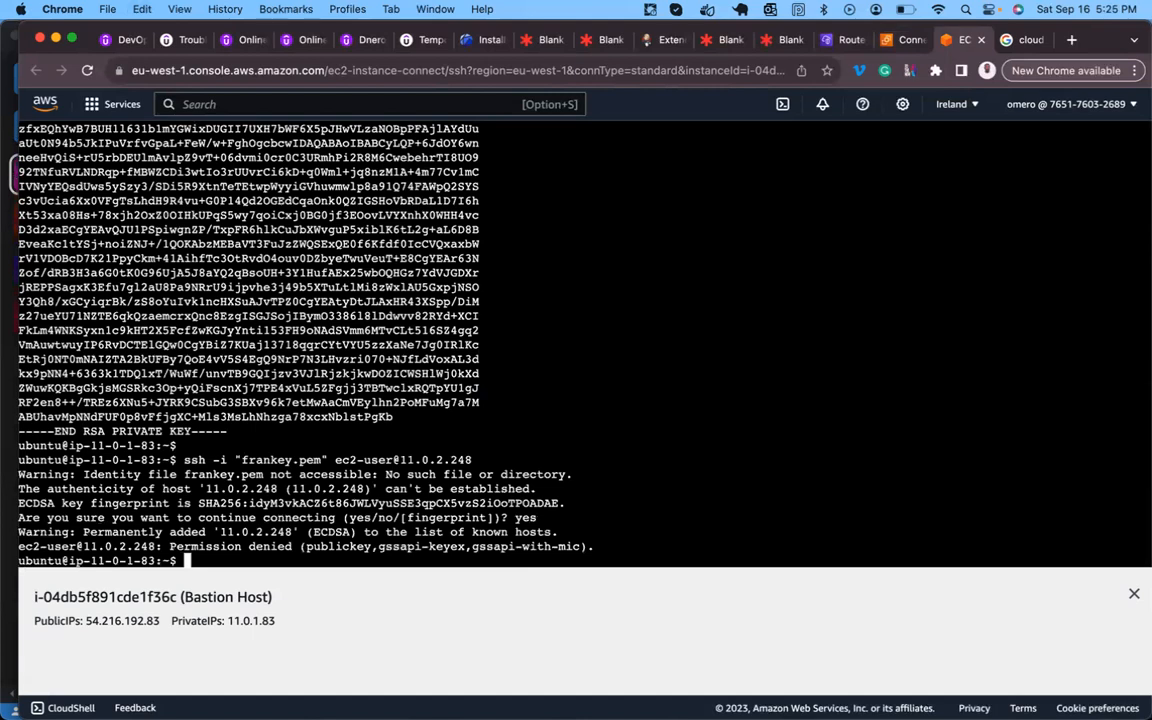
- Rerun the ssh login to 11.0.2.248 using mykey.pem instead of frankey.pem
{"action": "key", "text": "Return"}
{"action": "key", "text": "Return"}
{"action": "key", "text": "Return"}
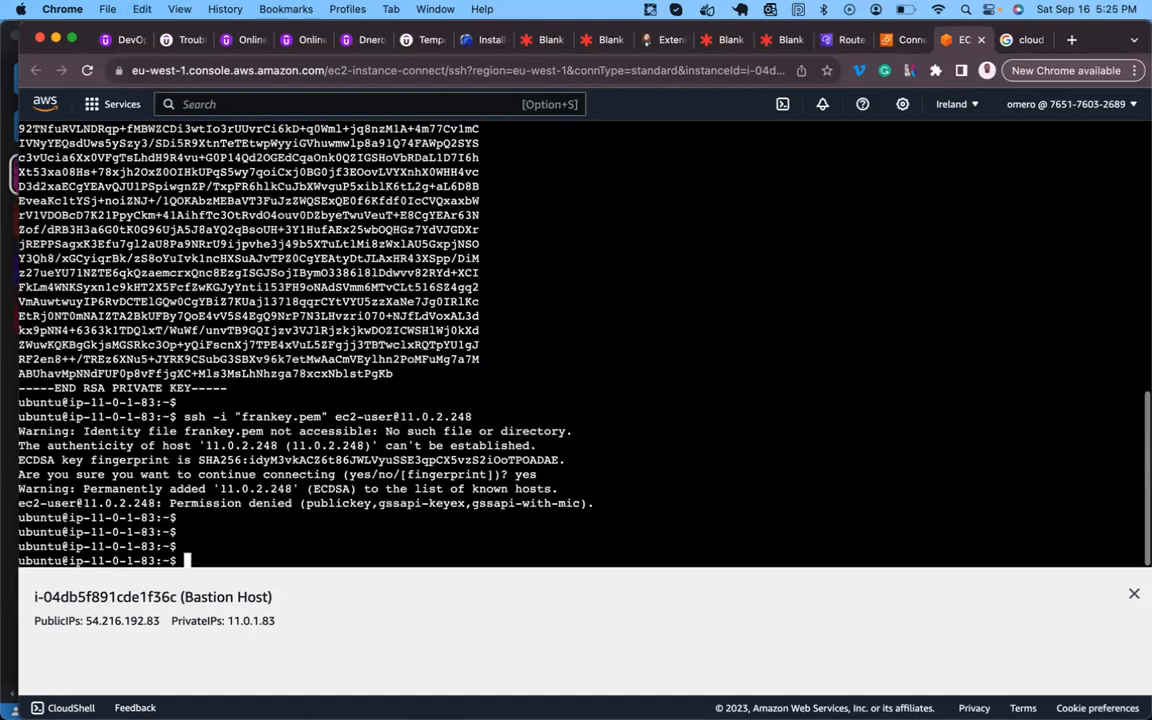
{"action": "key", "text": "Up"}
{"action": "key", "text": "Left"}
{"action": "key", "text": "Left"}
{"action": "key", "text": "Left"}
{"action": "key", "text": "Left"}
{"action": "key", "text": "Left"}
{"action": "key", "text": "Left"}
{"action": "key", "text": "Left"}
{"action": "key", "text": "Left"}
{"action": "key", "text": "Left"}
{"action": "key", "text": "Left"}
{"action": "key", "text": "Left"}
{"action": "key", "text": "Left"}
{"action": "key", "text": "Left"}
{"action": "key", "text": "Left"}
{"action": "key", "text": "Left"}
{"action": "key", "text": "Left"}
{"action": "key", "text": "Left"}
{"action": "key", "text": "Left"}
{"action": "key", "text": "Left"}
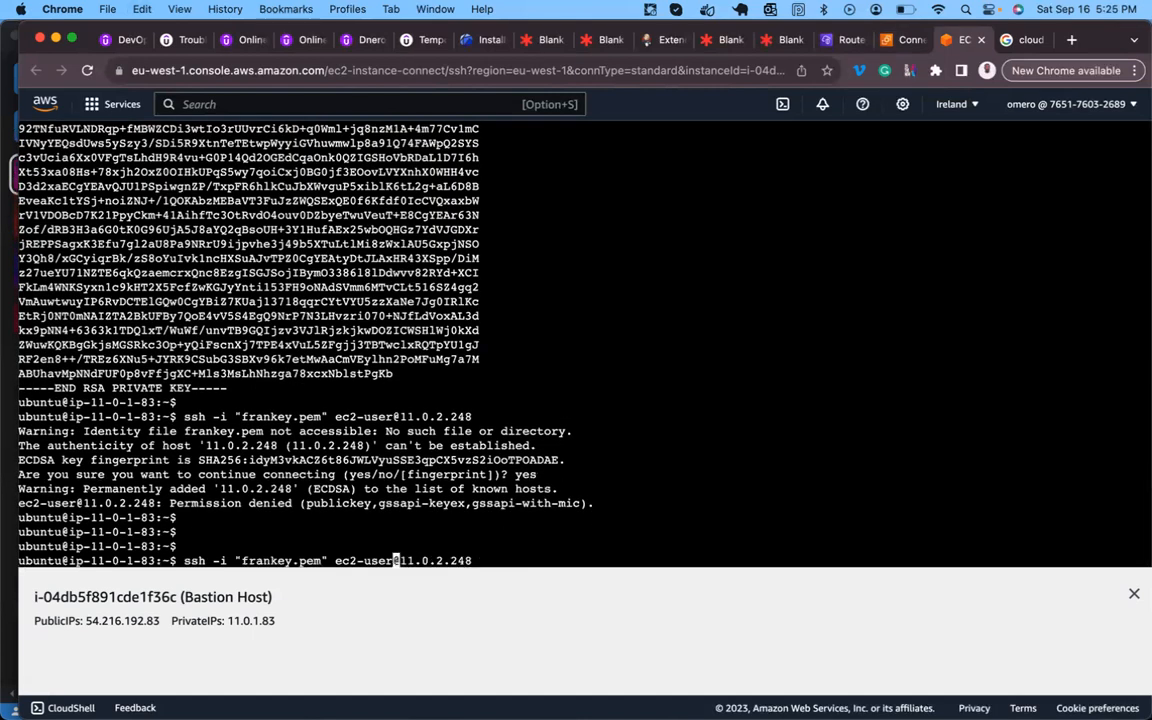
{"action": "key", "text": "Left"}
{"action": "key", "text": "Left"}
{"action": "key", "text": "BackSpace"}
{"action": "key", "text": "BackSpace"}
{"action": "key", "text": "BackSpace"}
{"action": "key", "text": "BackSpace"}
{"action": "key", "text": "BackSpace"}
{"action": "key", "text": "BackSpace"}
{"action": "key", "text": "BackSpace"}
{"action": "key", "text": "BackSpace"}
{"action": "key", "text": "BackSpace"}
{"action": "key", "text": "BackSpace"}
{"action": "key", "text": "BackSpace"}
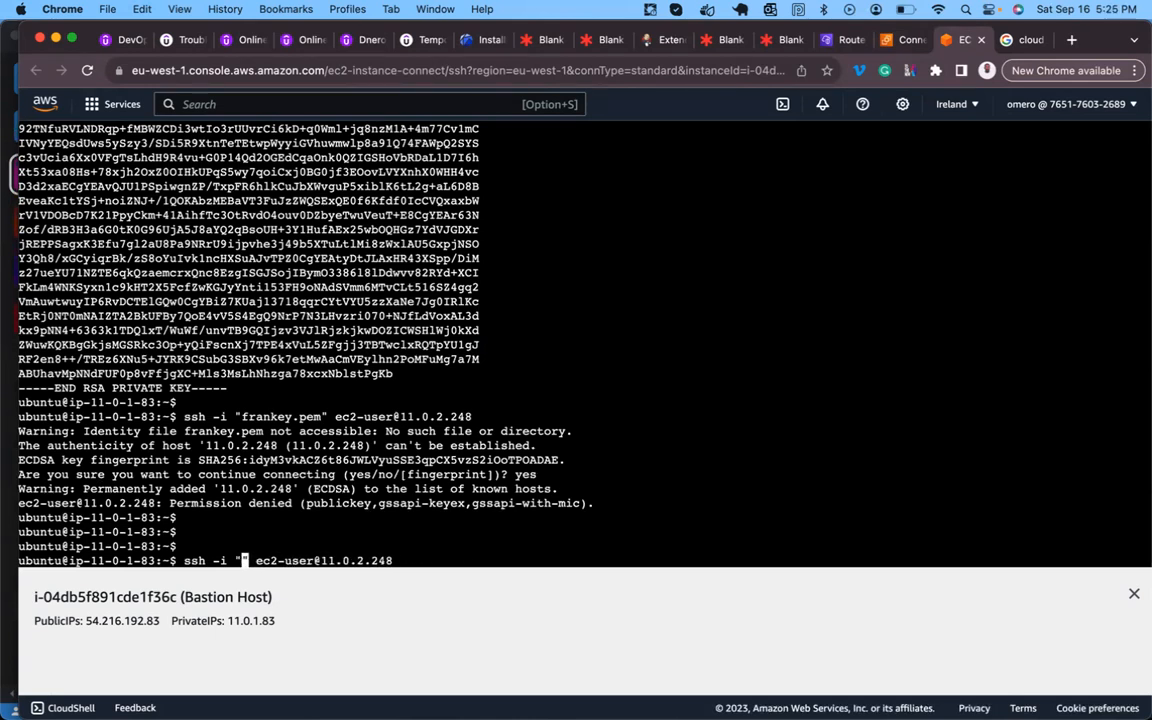
{"action": "type", "text": "mykey.pem"}
{"action": "key", "text": "Return"}
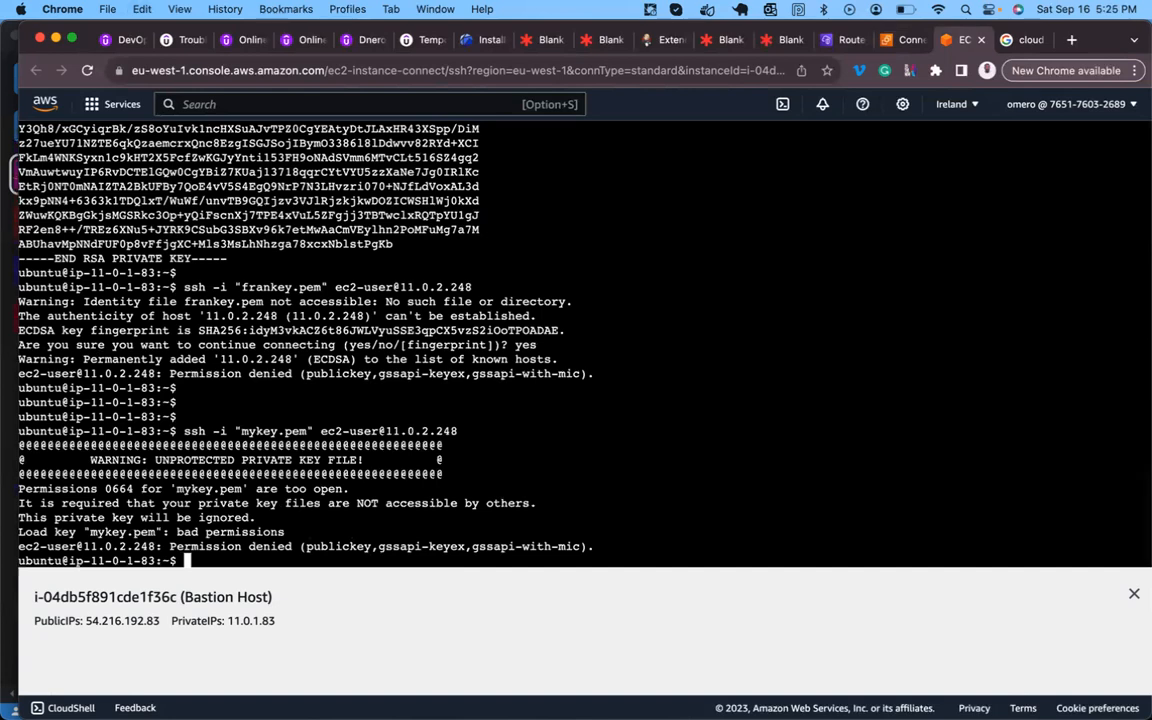
- Set mykey.pem permissions to 400 and rerun the ssh login to PrivateHost
{"action": "key", "text": "Return"}
{"action": "key", "text": "Return"}
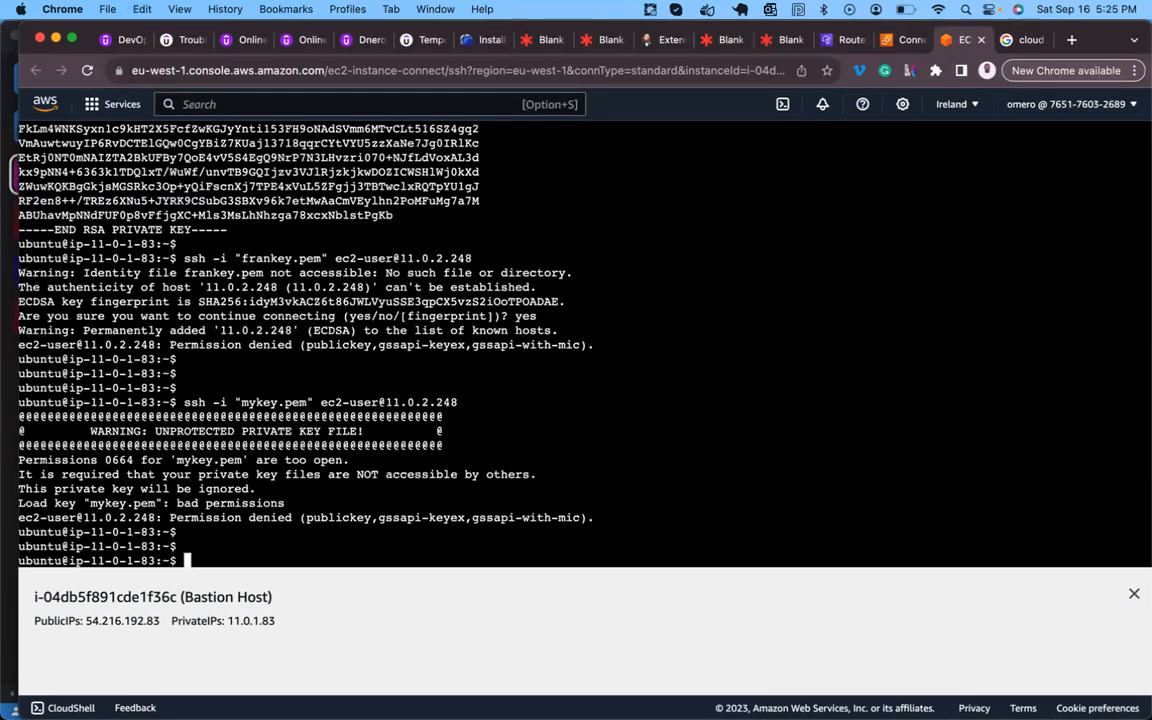
{"action": "type", "text": "chmod 400 mykey.pem"}
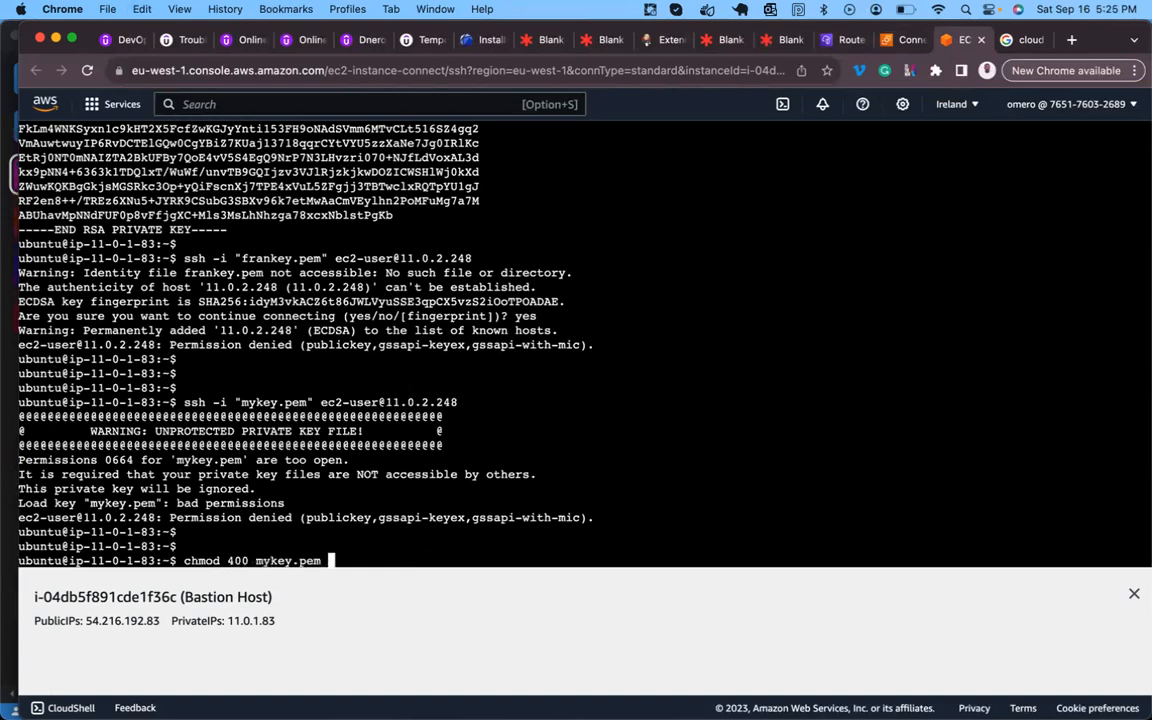
{"action": "key", "text": "Return"}
{"action": "key", "text": "Return"}
{"action": "key", "text": "Return"}
{"action": "key", "text": "Return"}
{"action": "key", "text": "Return"}
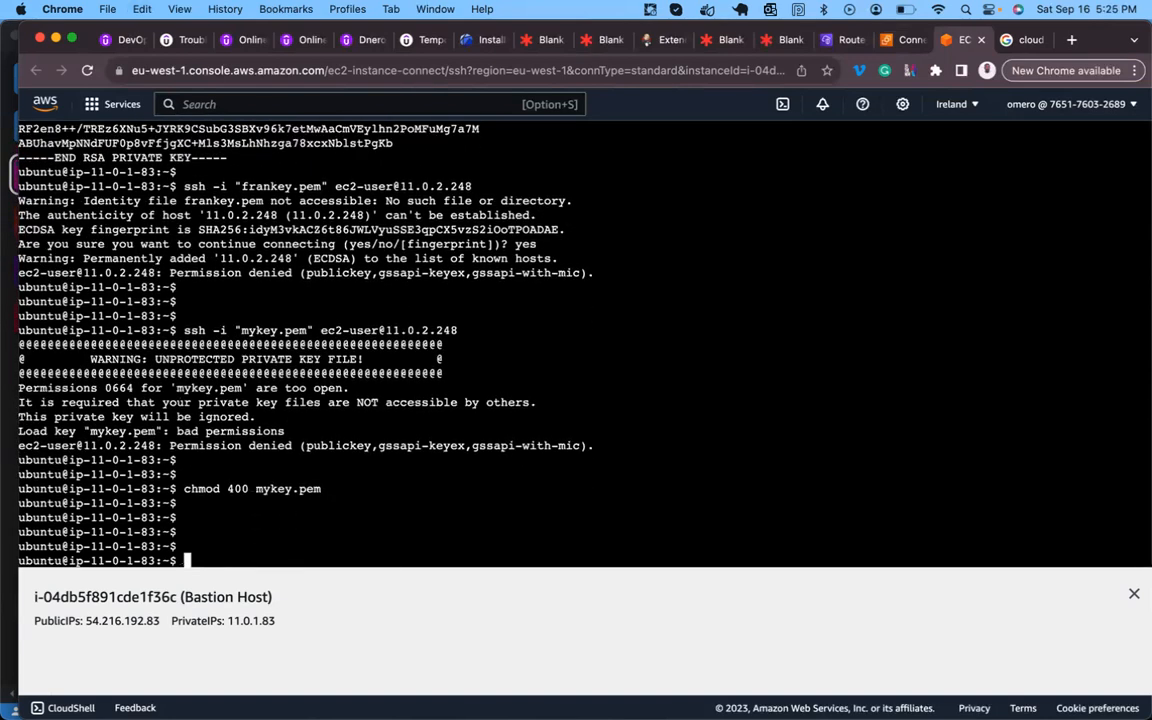
{"action": "key", "text": "Up"}
{"action": "key", "text": "Up"}
{"action": "key", "text": "Return"}
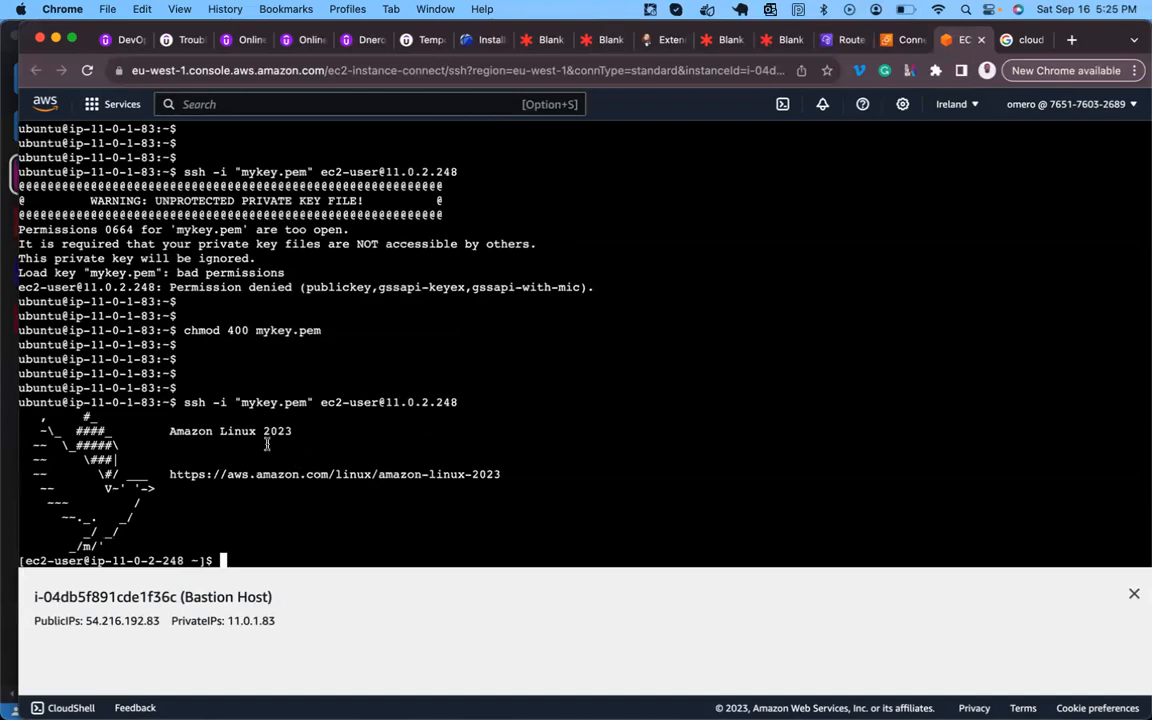
- Exit the private host and ping google.com from the bastion host, getting 0% loss
{"action": "left_click_drag", "start_coordinate": [90, 402], "coordinate": [161, 402]}
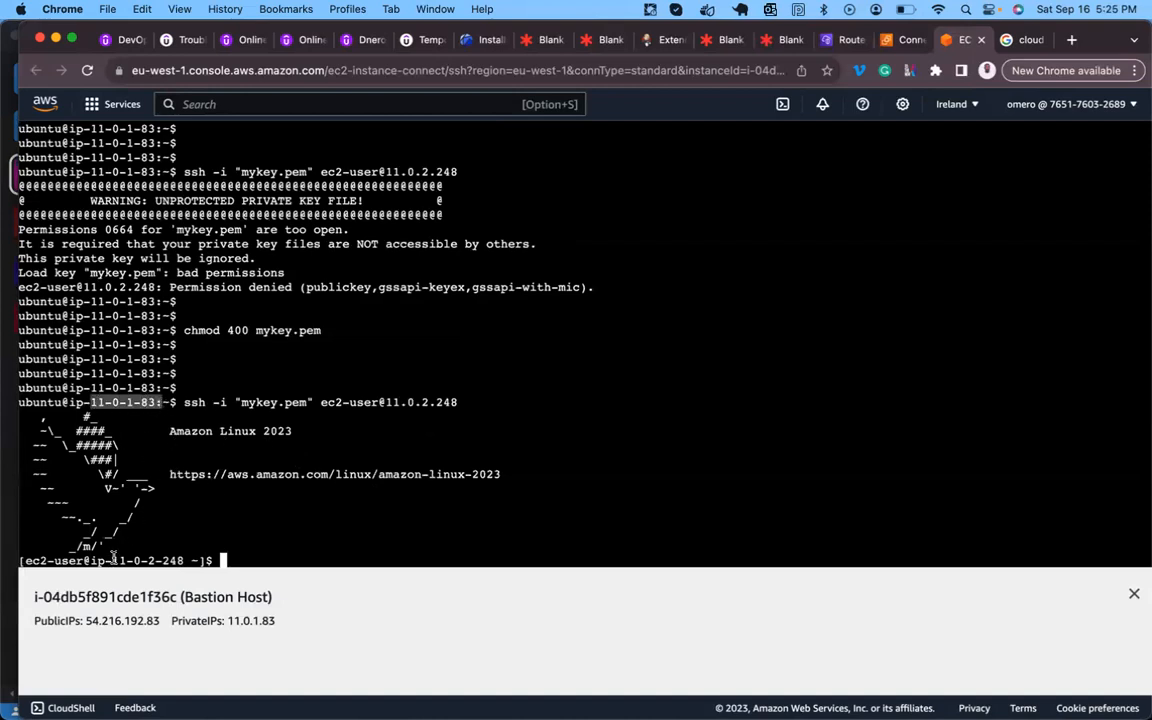
{"action": "left_click_drag", "start_coordinate": [113, 560], "coordinate": [210, 560]}
{"action": "type", "text": "exit"}
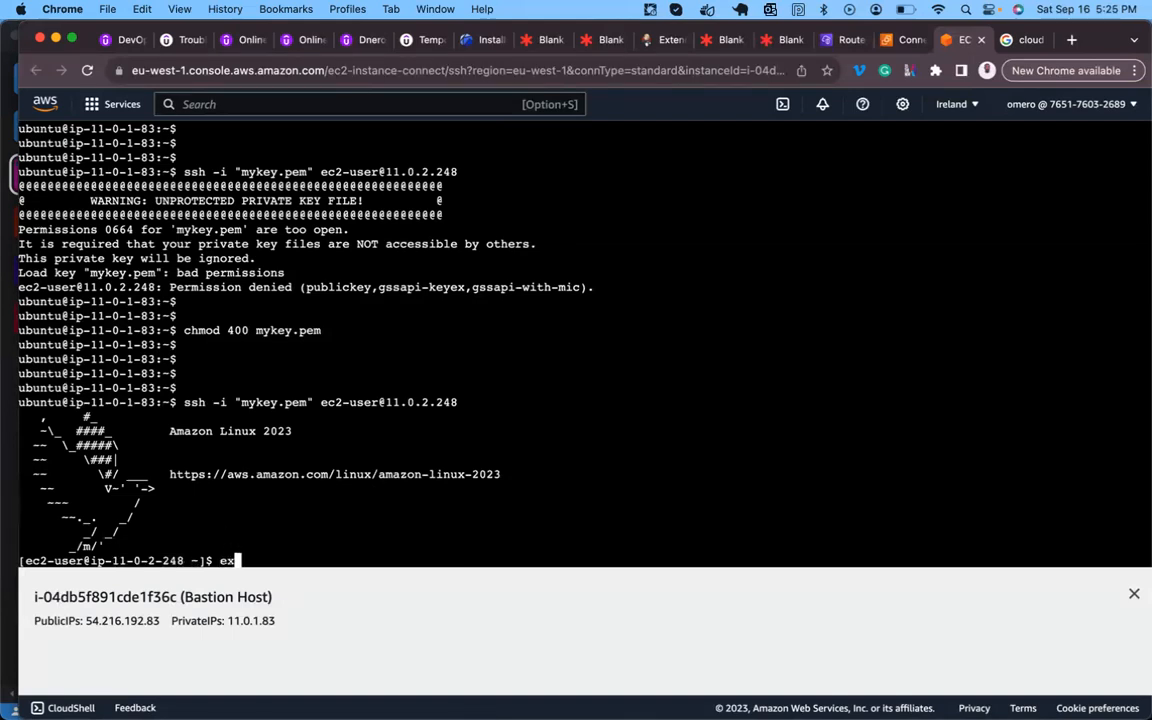
{"action": "key", "text": "Return"}
{"action": "key", "text": "Return"}
{"action": "key", "text": "Return"}
{"action": "type", "text": "ping google.com"}
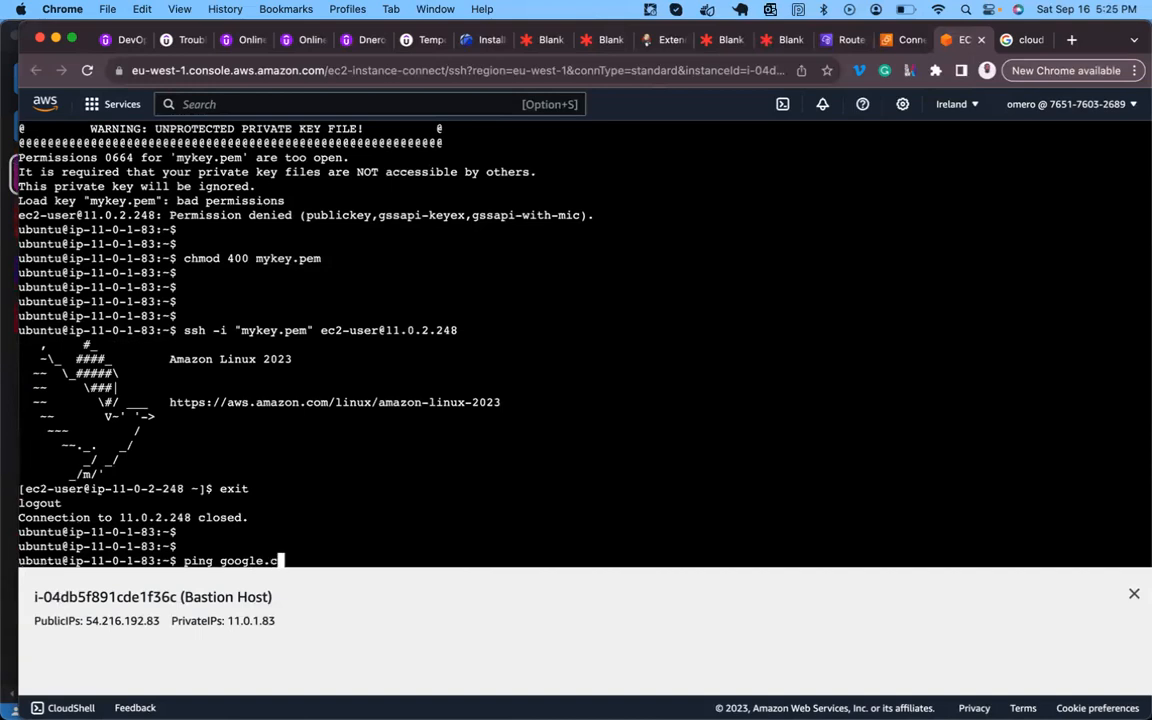
{"action": "key", "text": "Return"}
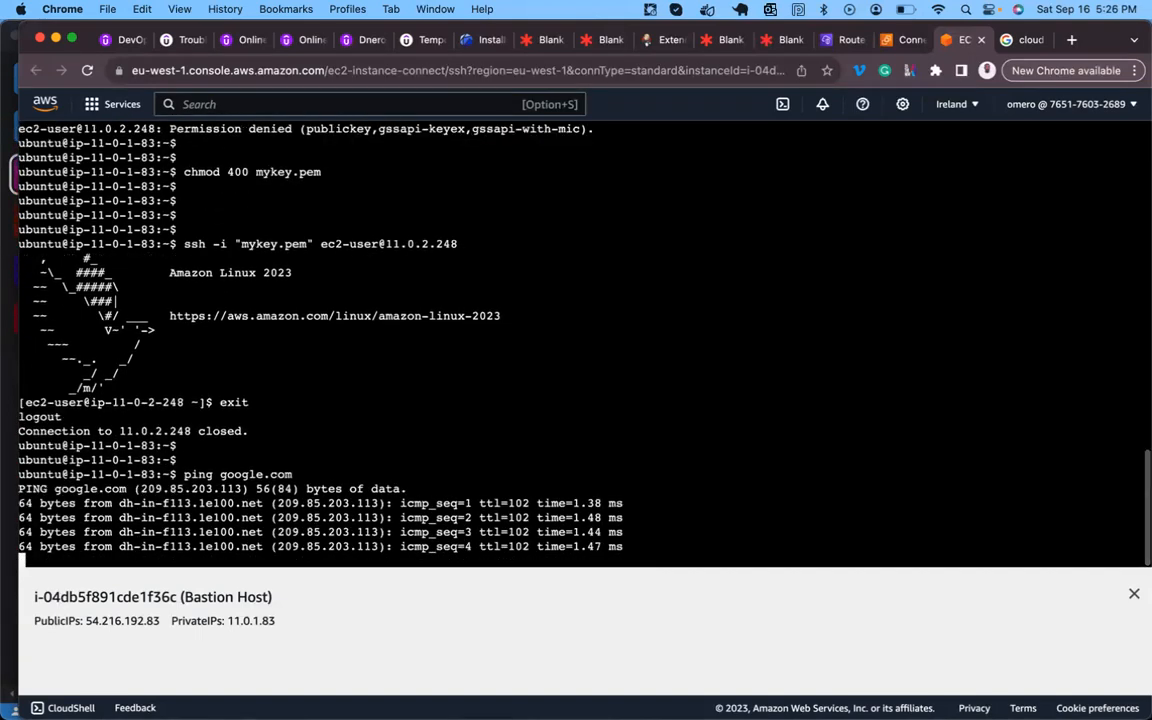
{"action": "key", "text": "ctrl+c"}
{"action": "key", "text": "Return"}
- Log back into PrivateHost and ping google.com, which shows 100% packet loss
{"action": "key", "text": "Return"}
{"action": "key", "text": "Up"}
{"action": "key", "text": "Up"}
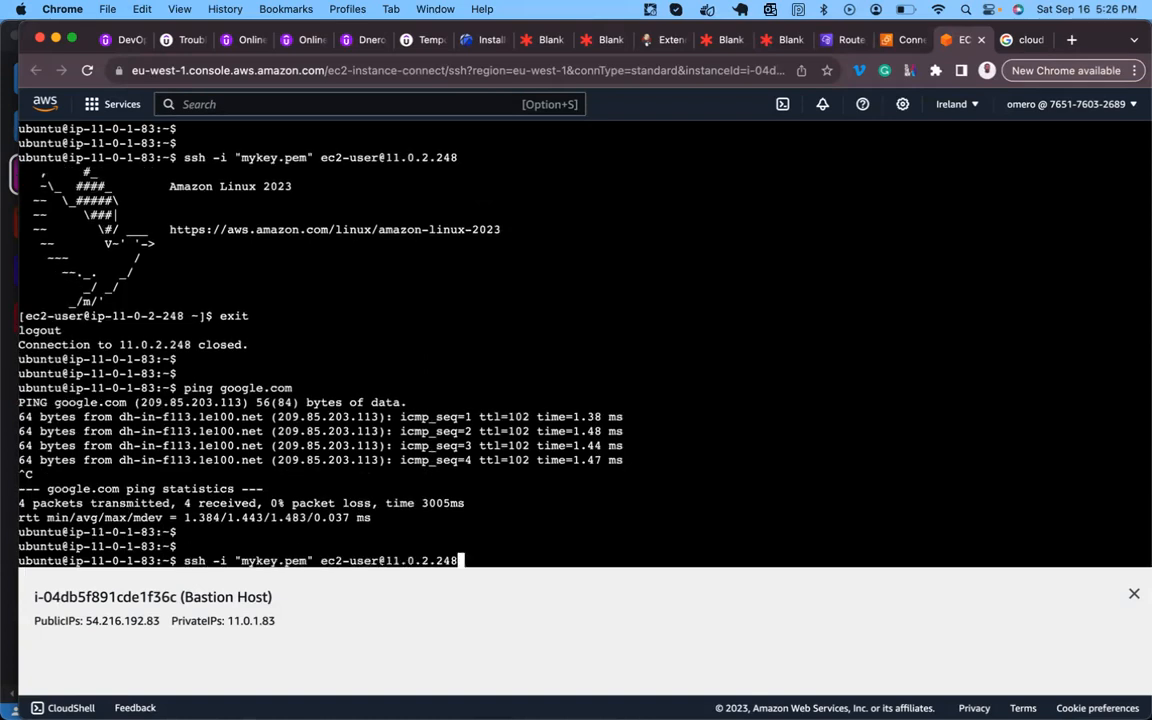
{"action": "key", "text": "Return"}
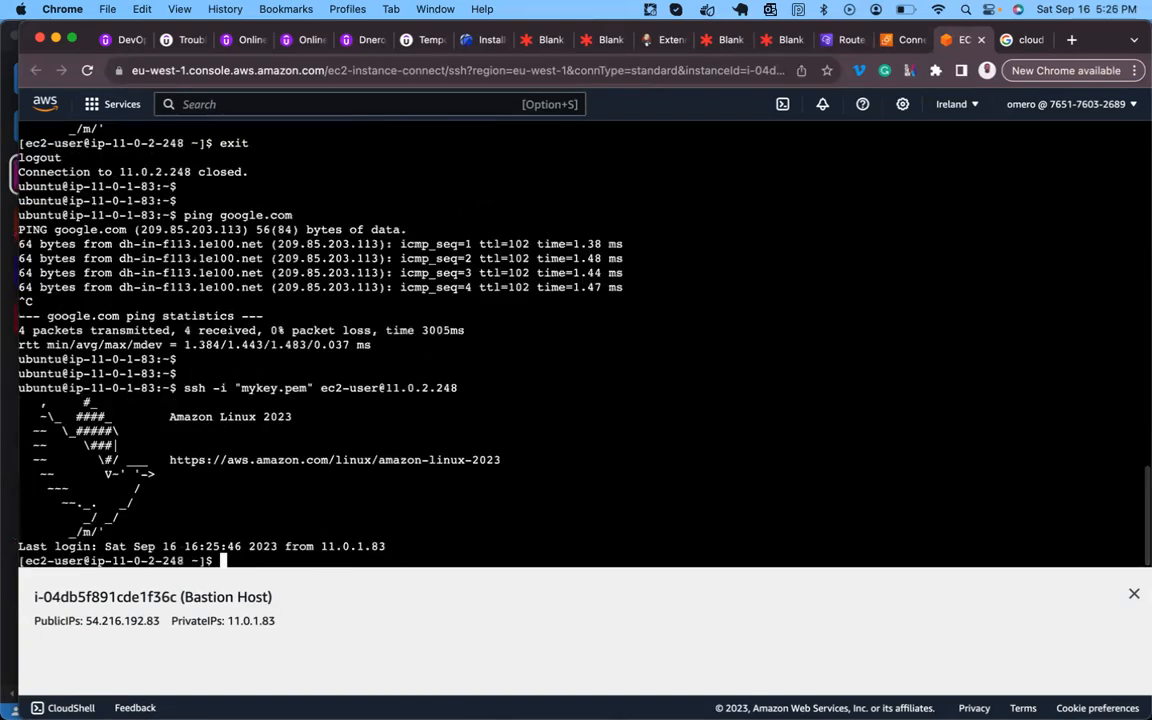
{"action": "key", "text": "Return"}
{"action": "key", "text": "Return"}
{"action": "type", "text": "ping "}
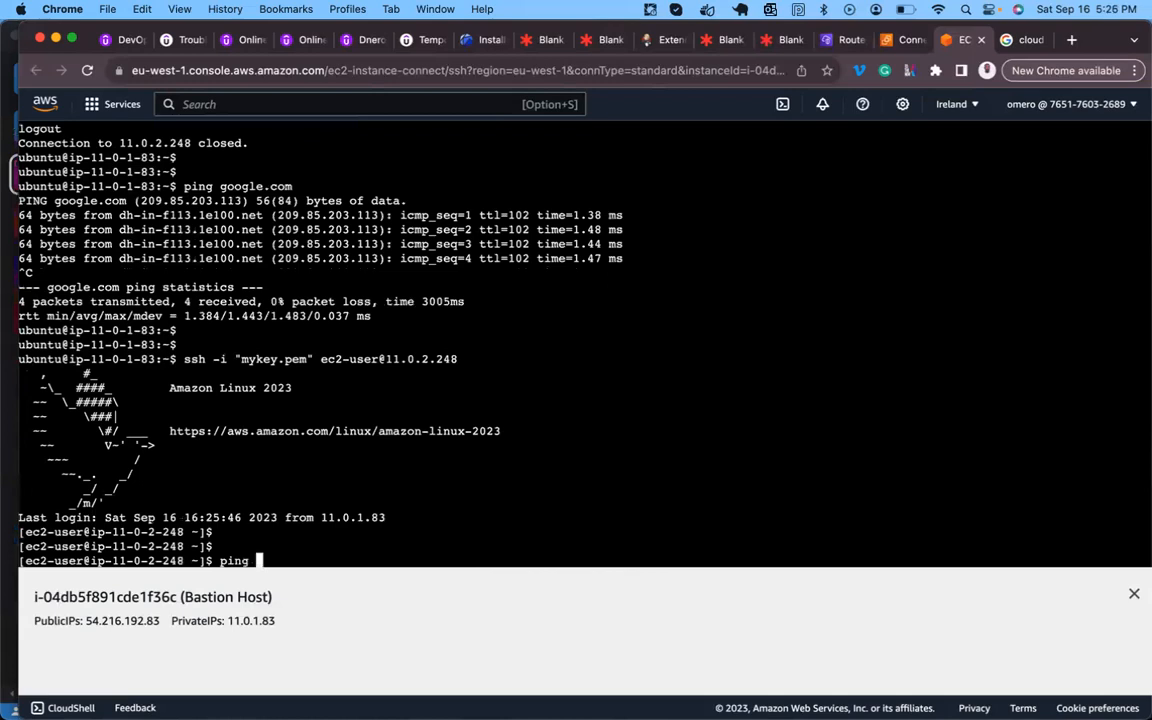
{"action": "type", "text": "google.com"}
{"action": "key", "text": "Return"}
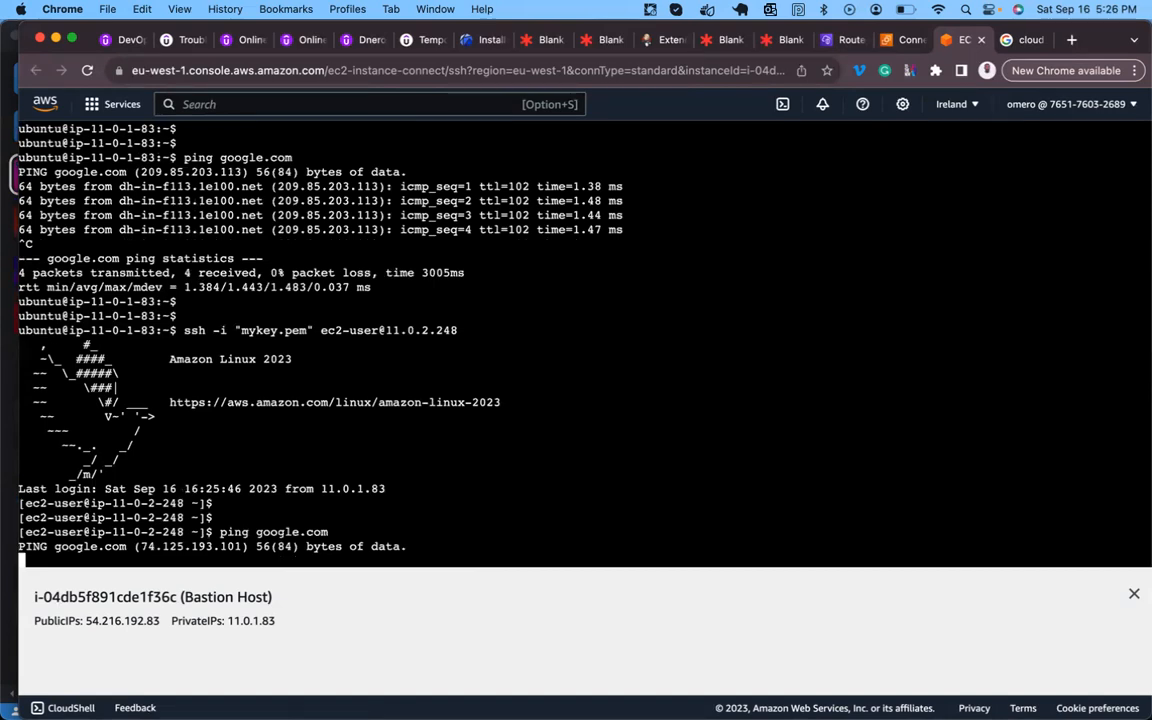
{"action": "key", "text": "ctrl+c"}
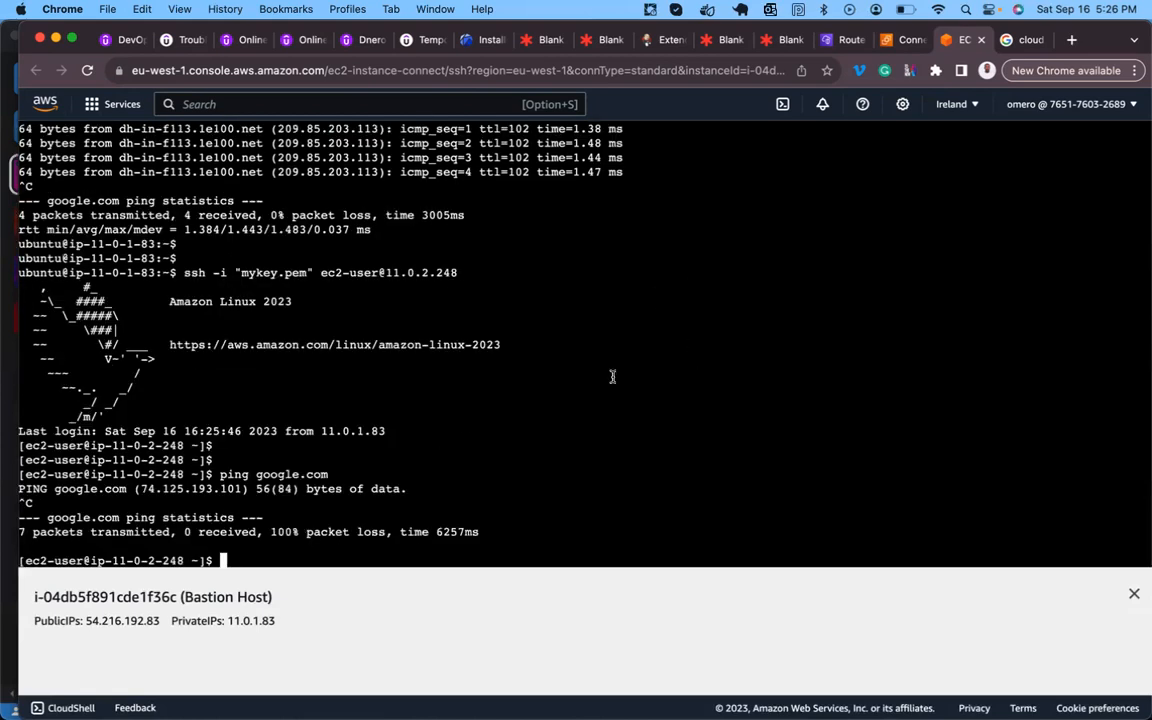
{"action": "key", "text": "Up"}
{"action": "key", "text": "Return"}
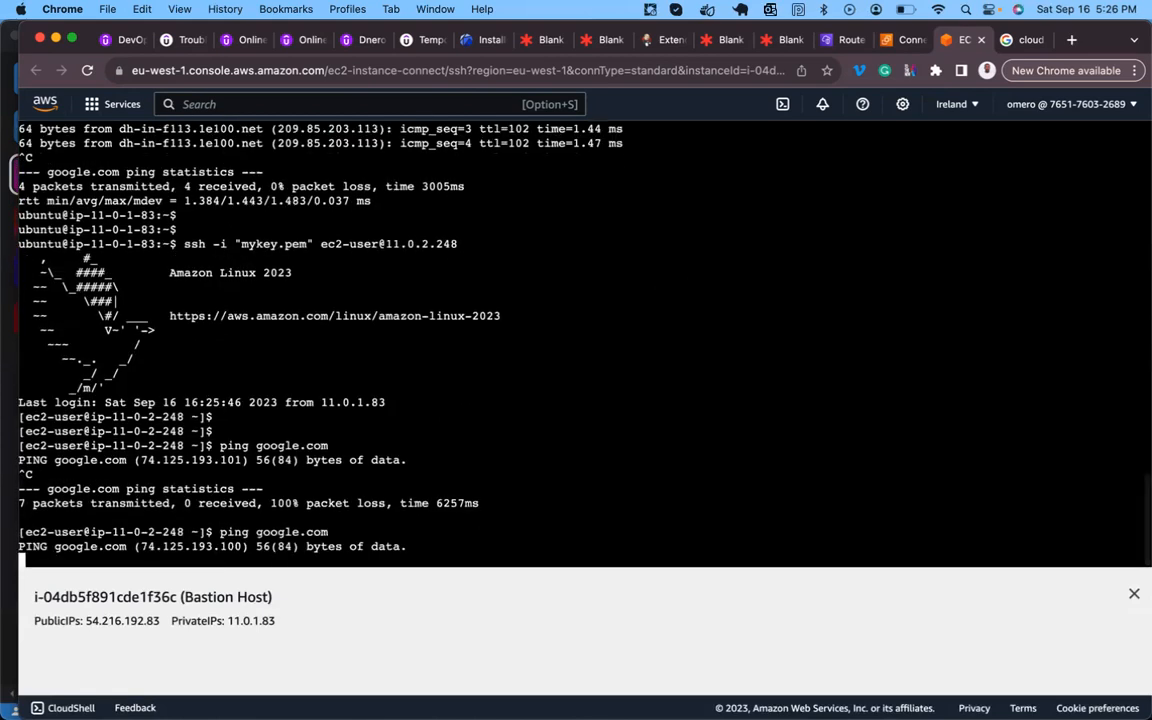
- Go to NAT gateways in the VPC console and start a new NAT gateway
{"action": "left_click", "coordinate": [842, 40]}
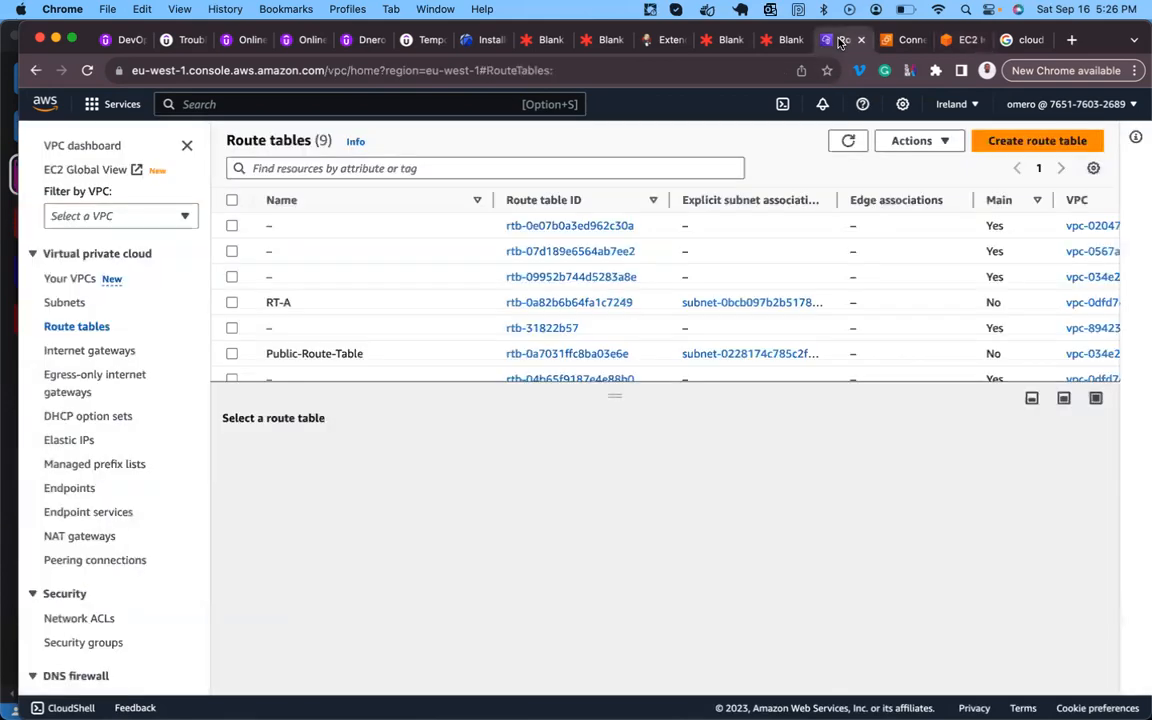
{"action": "left_click", "coordinate": [780, 40]}
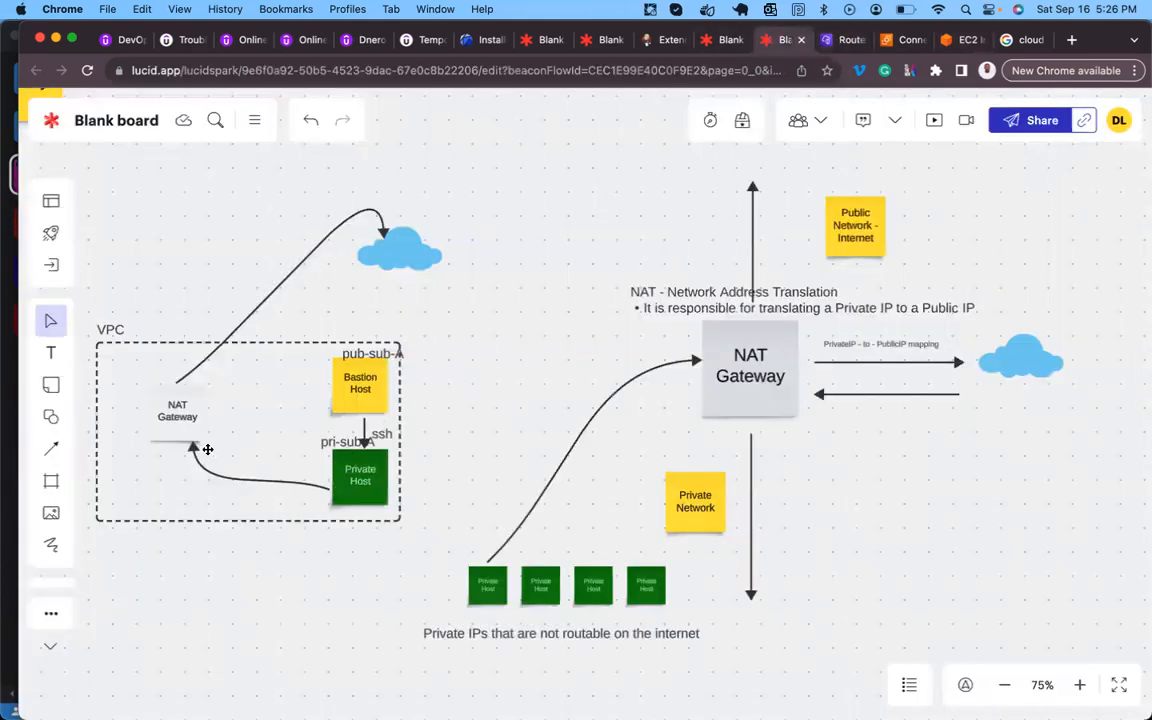
{"action": "left_click", "coordinate": [843, 42]}
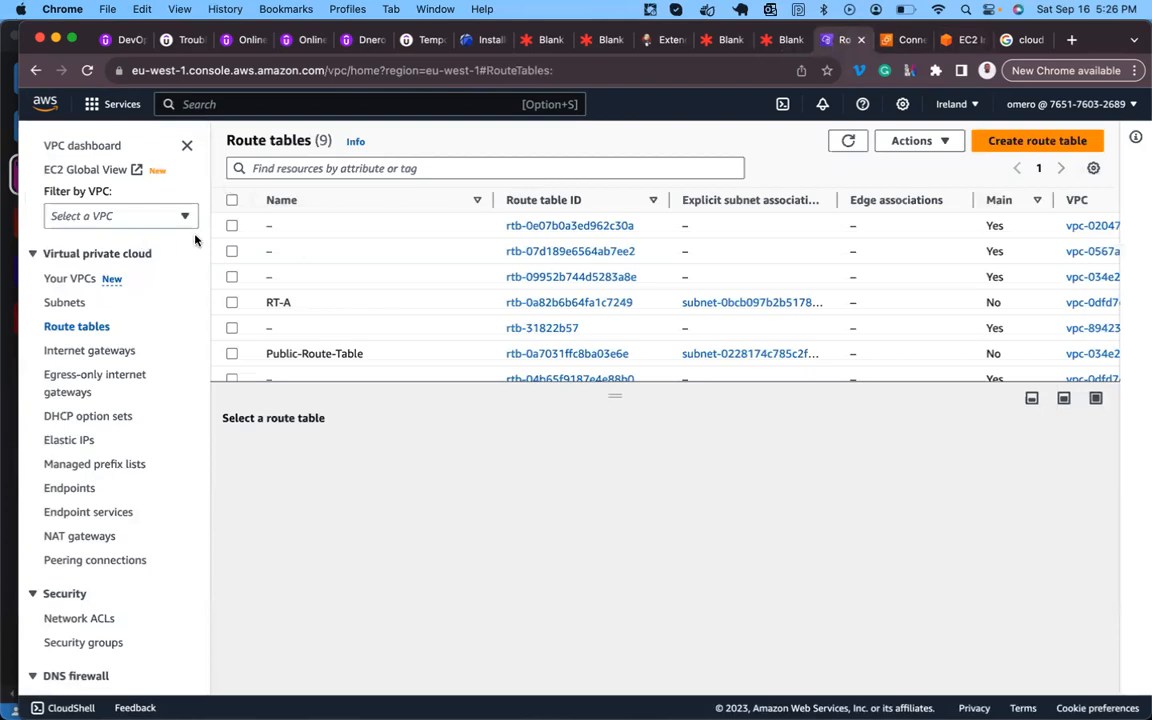
{"action": "left_click", "coordinate": [82, 537]}
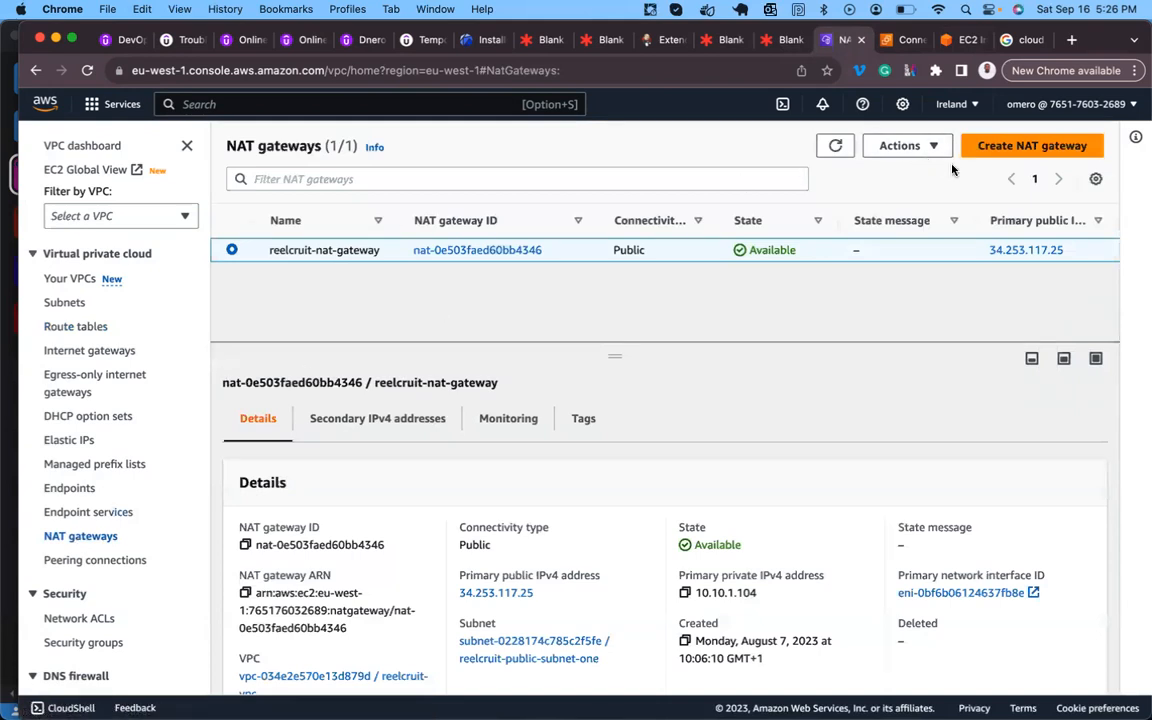
{"action": "left_click", "coordinate": [1015, 147]}
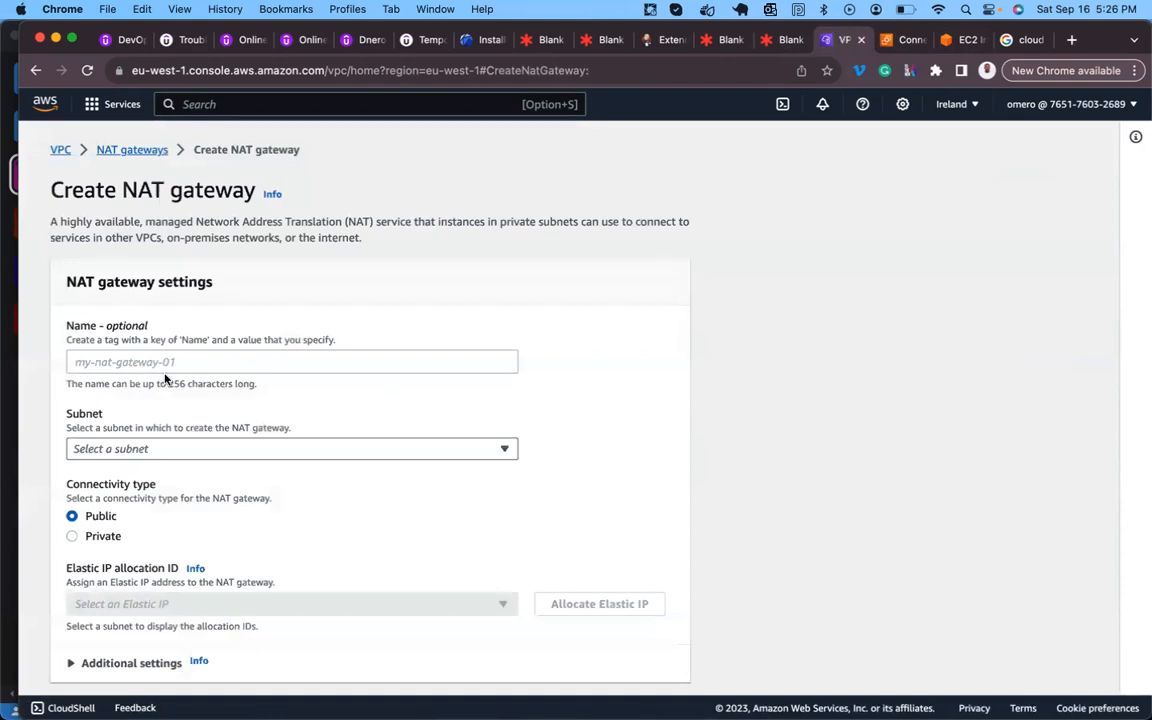
- Enter demoNAT as the NAT gateway's name, leaving the subnet unchosen for now
{"action": "left_click", "coordinate": [117, 366]}
{"action": "type", "text": "demoNAT"}
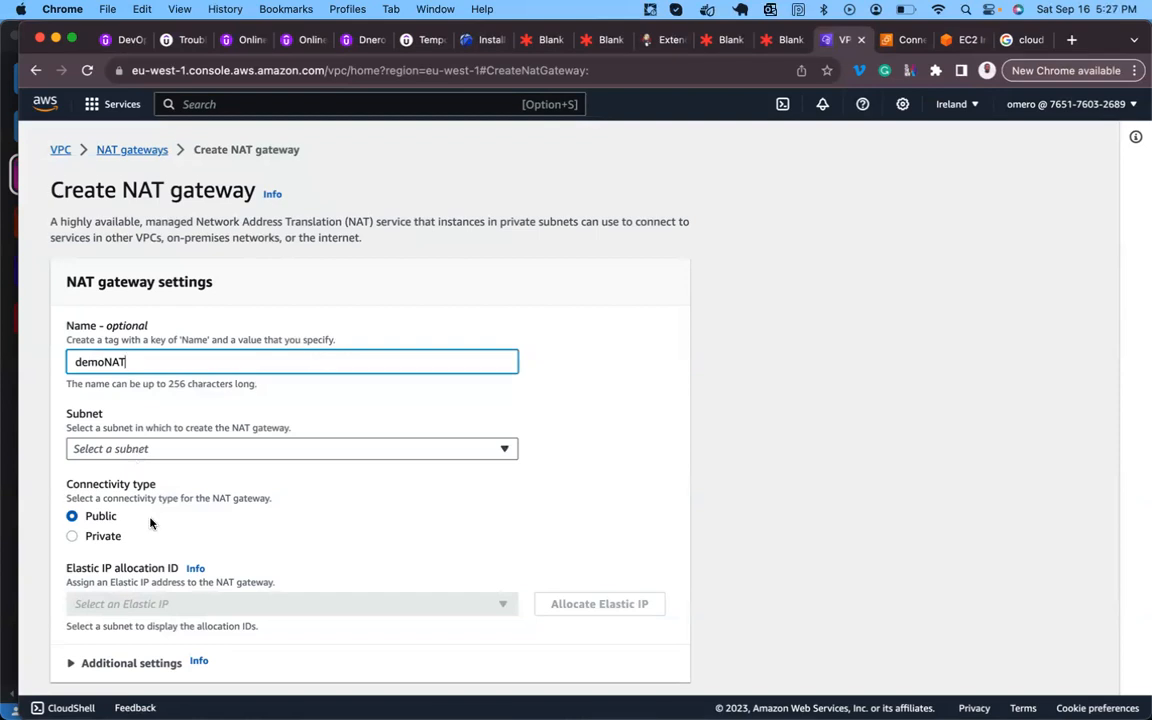
{"action": "scroll", "coordinate": [145, 470], "scroll_direction": "down", "scroll_amount": 2}
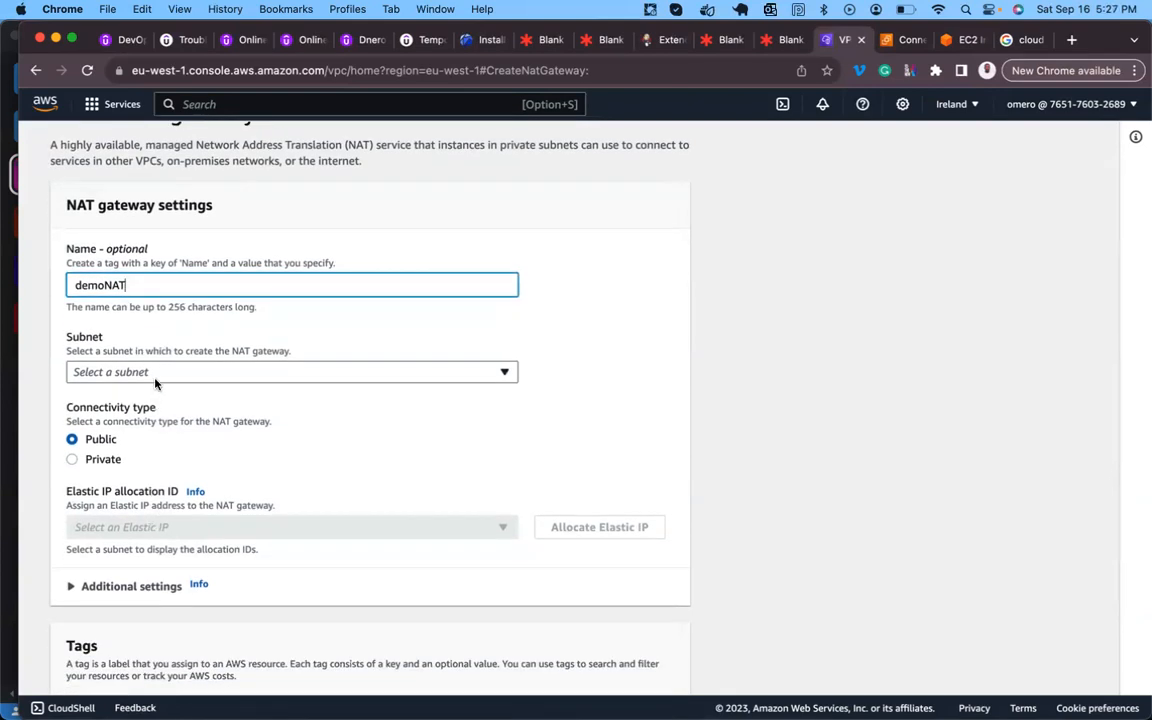
{"action": "left_click", "coordinate": [156, 380]}
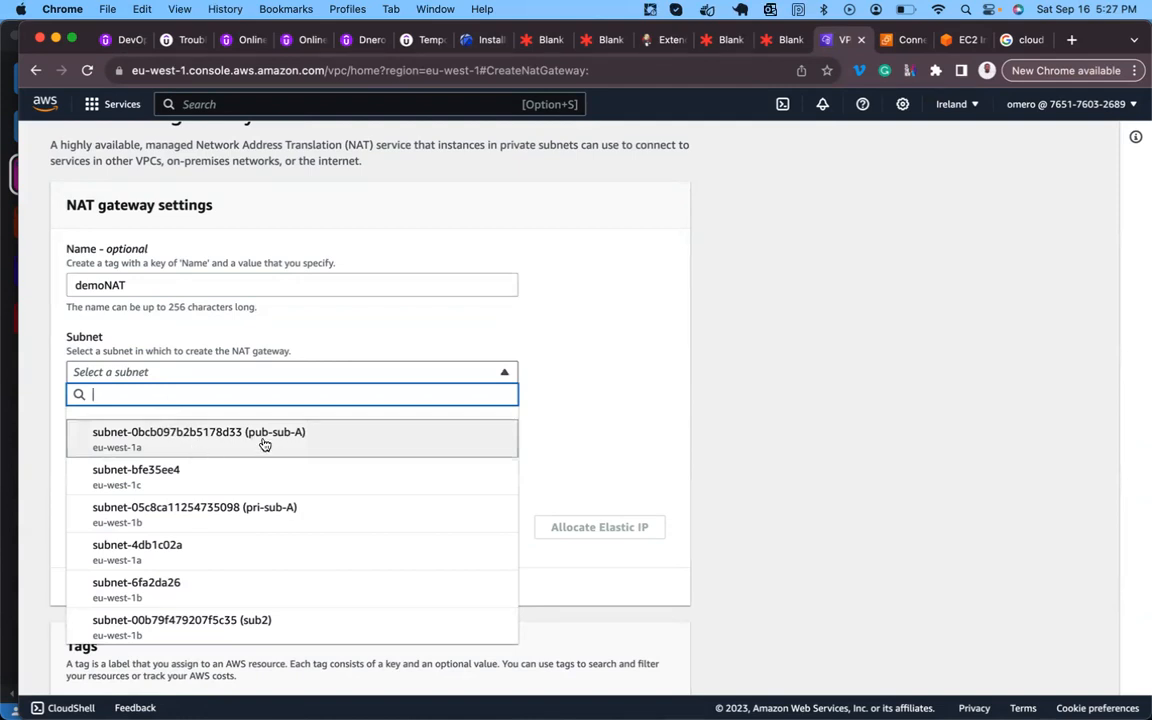
{"action": "left_click", "coordinate": [770, 142]}
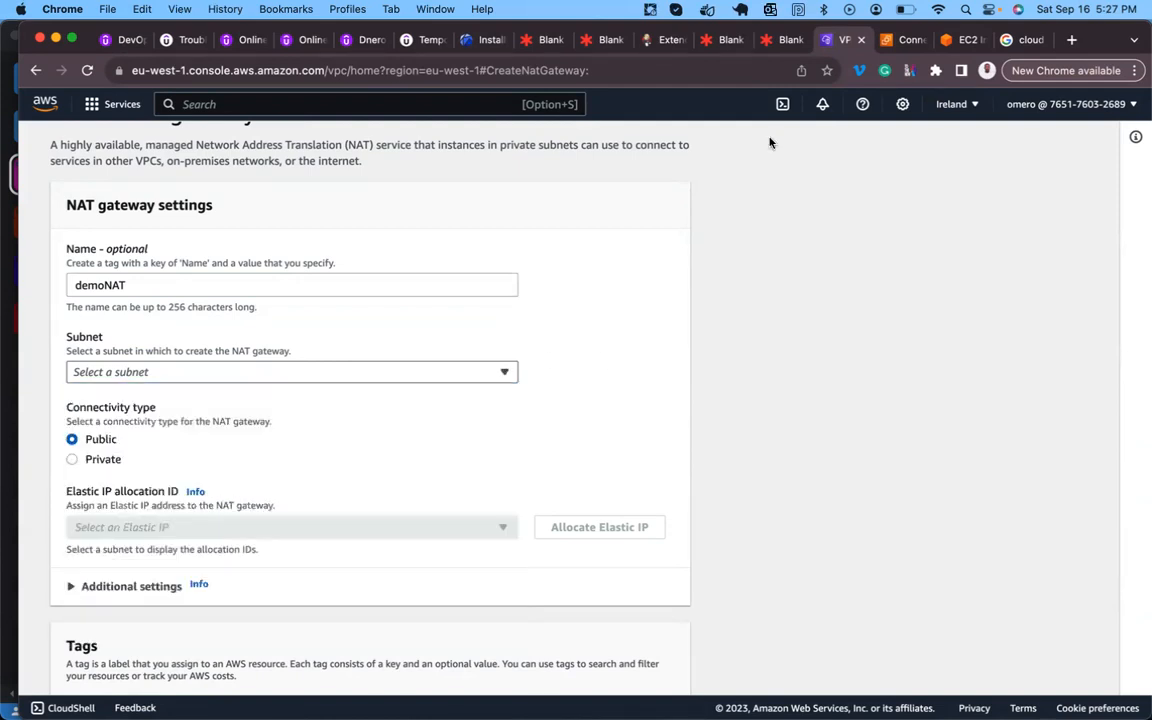
- Duplicate the pub-sub-A label onto the NAT Gateway box in the Lucidspark VPC diagram
{"action": "left_click", "coordinate": [778, 40]}
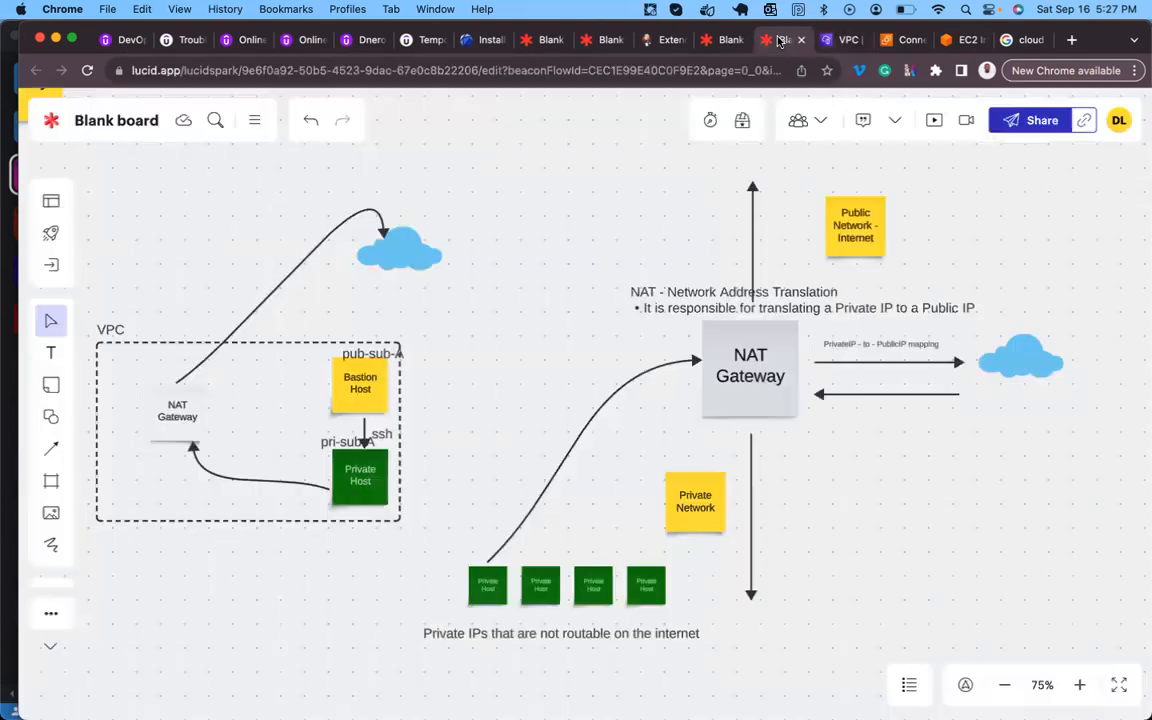
{"action": "left_click", "coordinate": [382, 354]}
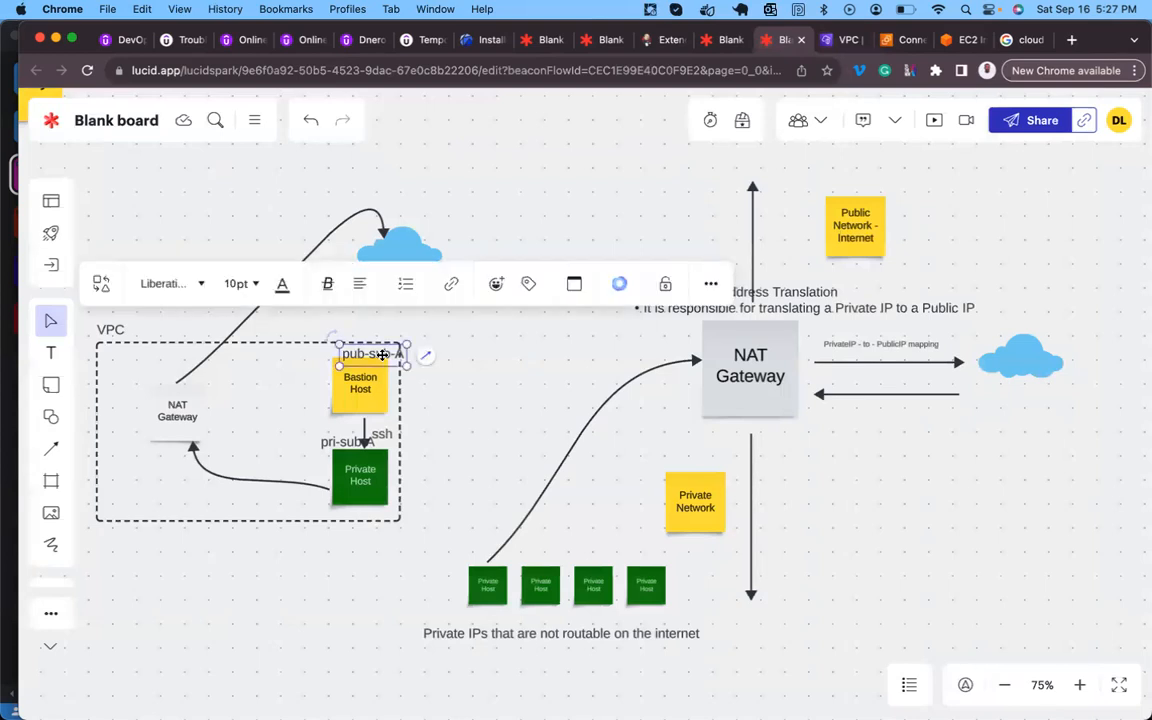
{"action": "left_click_drag", "start_coordinate": [382, 354], "coordinate": [201, 378]}
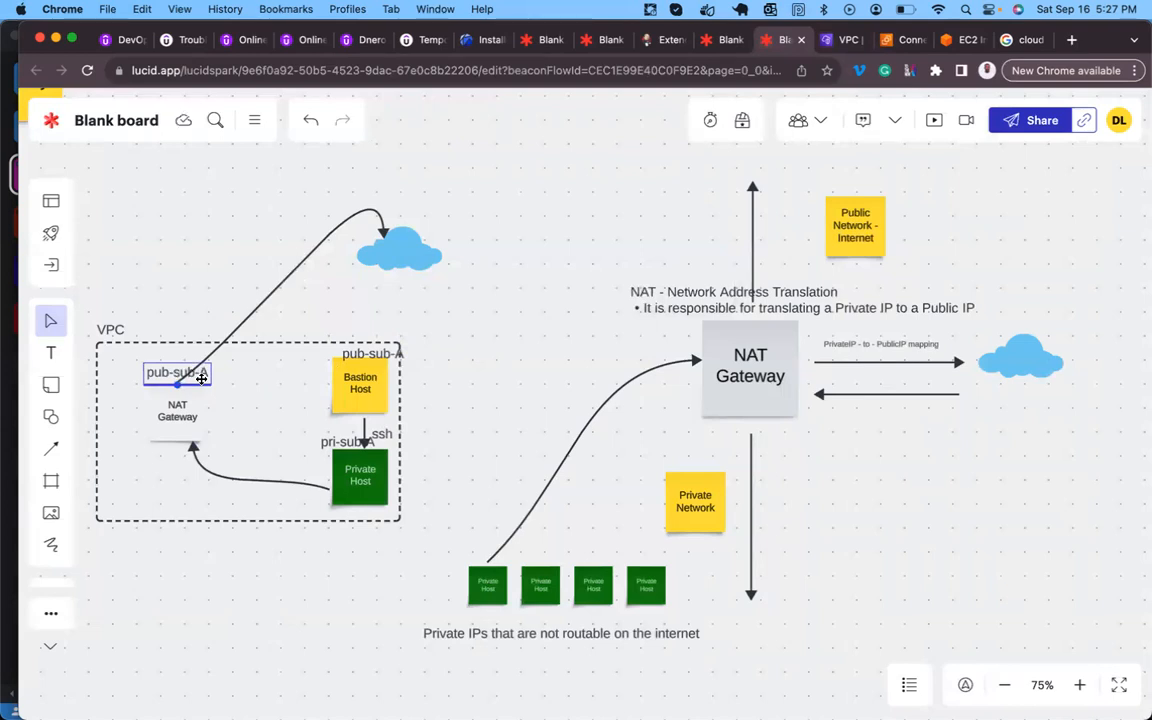
{"action": "left_click_drag", "start_coordinate": [201, 378], "coordinate": [201, 378]}
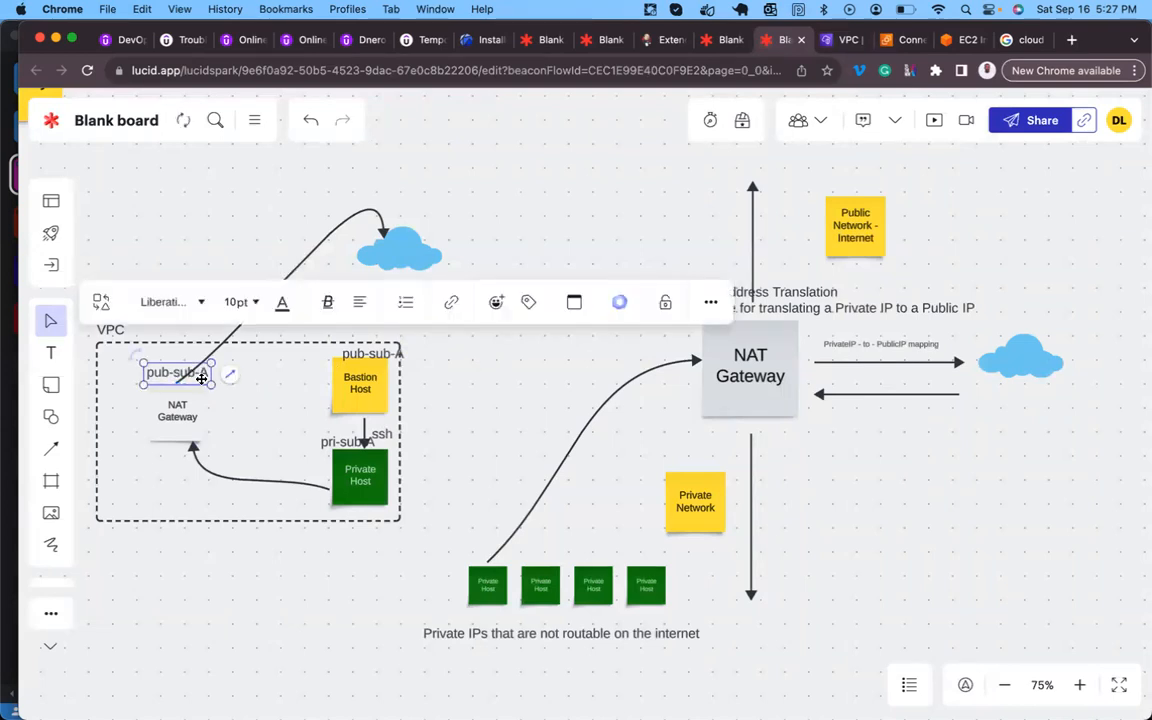
{"action": "left_click", "coordinate": [848, 40]}
{"action": "left_click", "coordinate": [147, 371]}
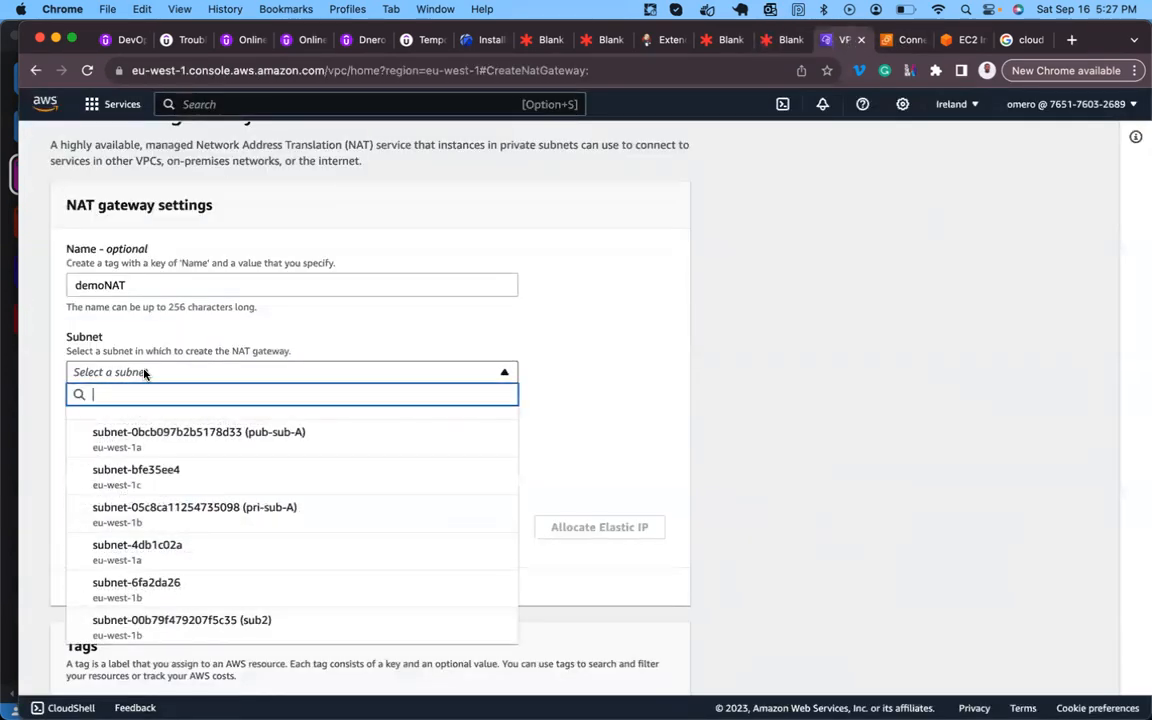
- Choose subnet-0bcb097b2b5178d33 (pub-sub-A) for demoNAT, keeping Public connectivity
{"action": "left_click", "coordinate": [307, 434]}
{"action": "scroll", "coordinate": [307, 434], "scroll_direction": "down", "scroll_amount": 1}
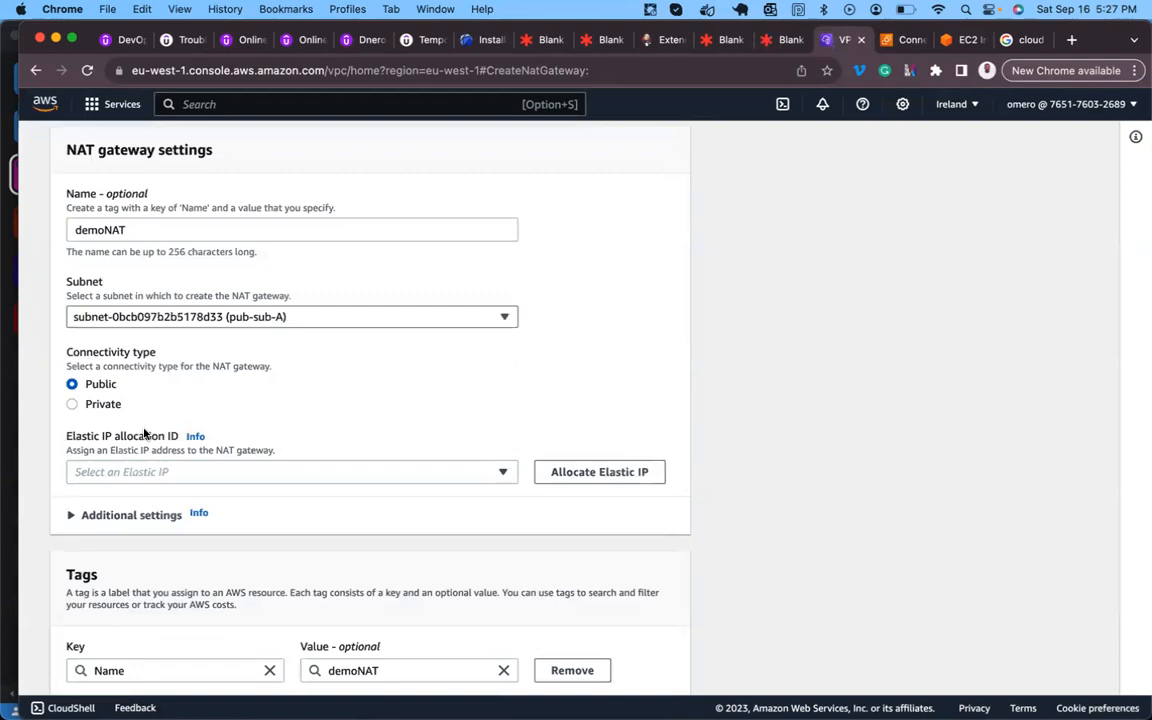
{"action": "scroll", "coordinate": [144, 437], "scroll_direction": "down", "scroll_amount": 3}
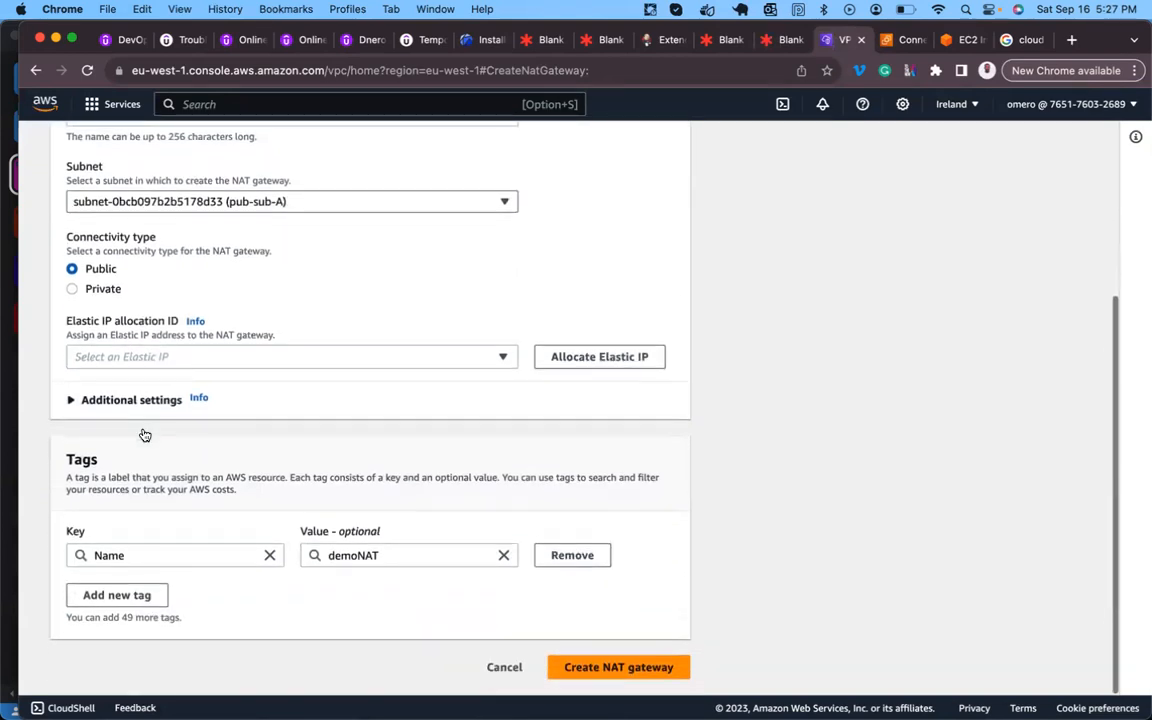
{"action": "left_click", "coordinate": [392, 355]}
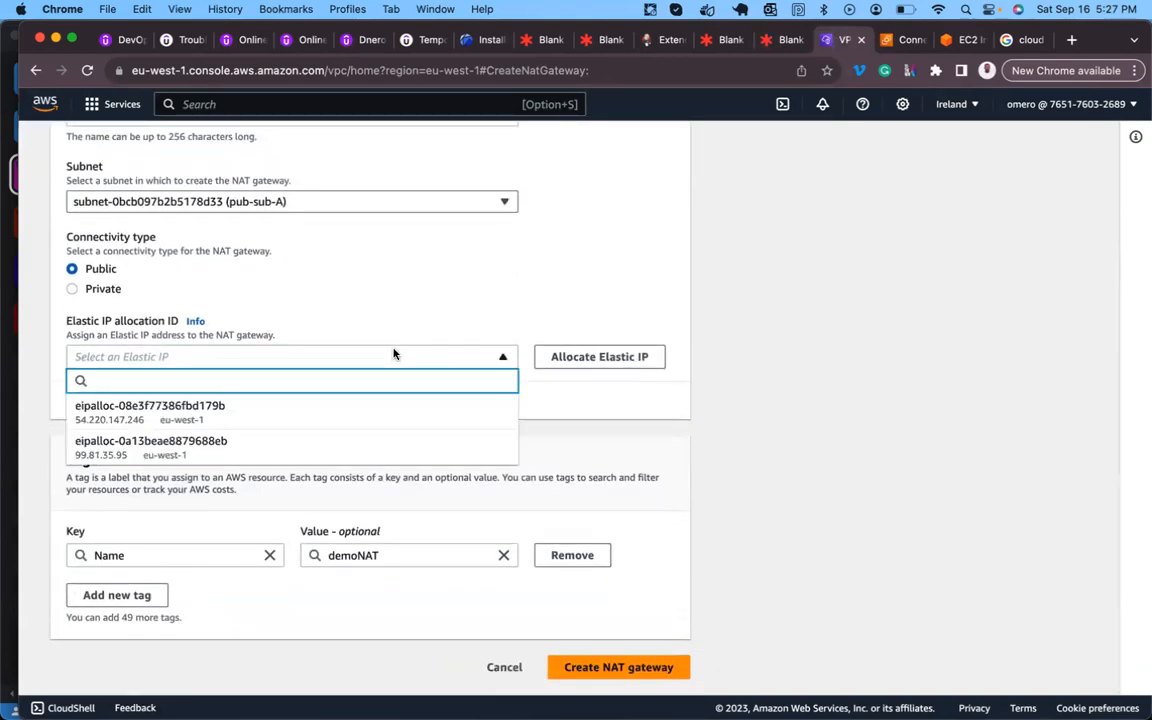
{"action": "left_click", "coordinate": [393, 354]}
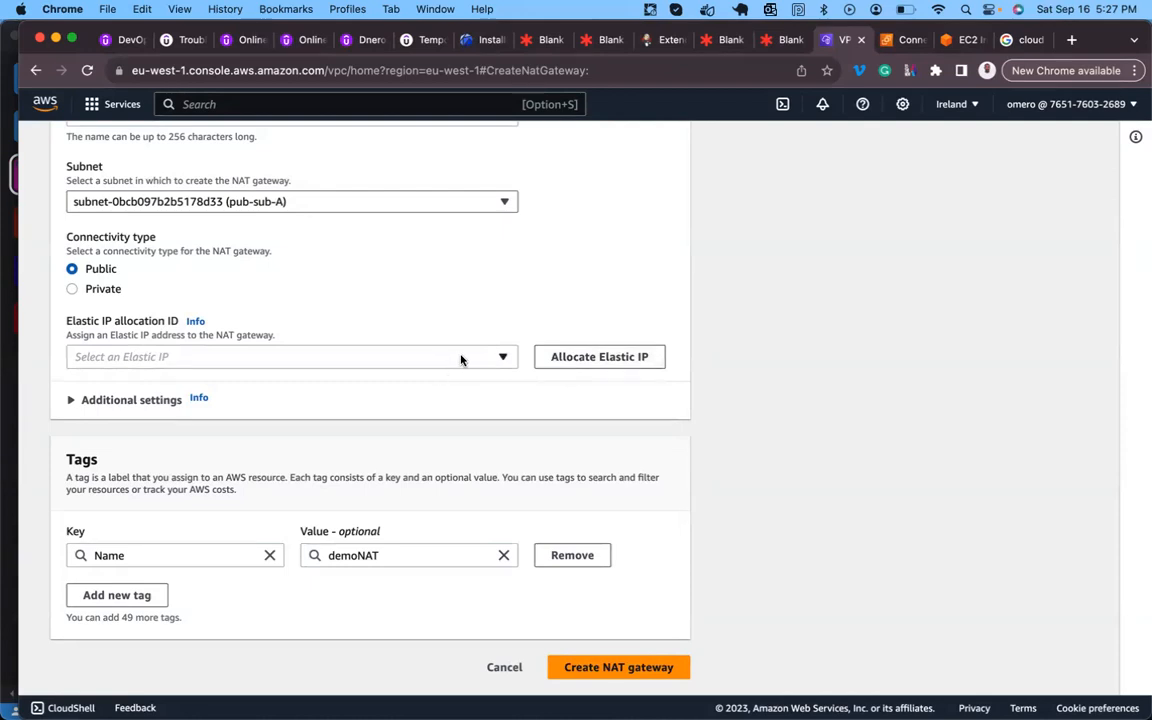
- Attempt to create the NAT gateway, which fails because no Elastic IP is set
{"action": "scroll", "coordinate": [585, 615], "scroll_direction": "down", "scroll_amount": 1}
{"action": "left_click", "coordinate": [597, 668]}
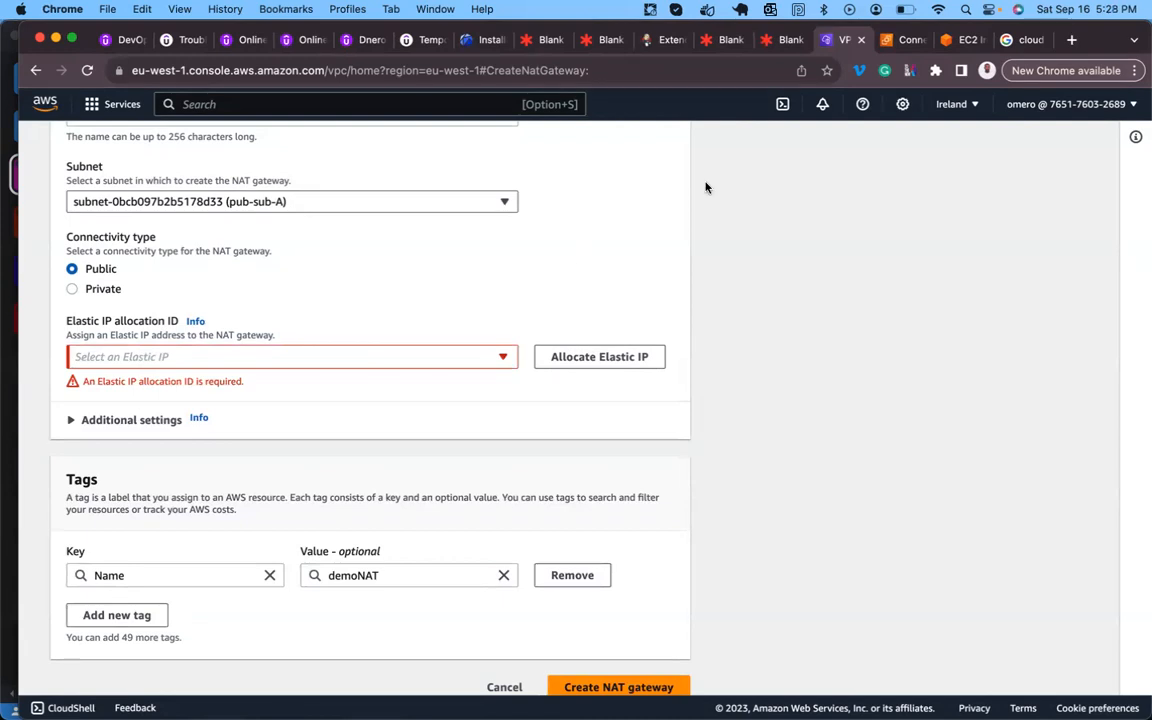
{"action": "left_click", "coordinate": [787, 41]}
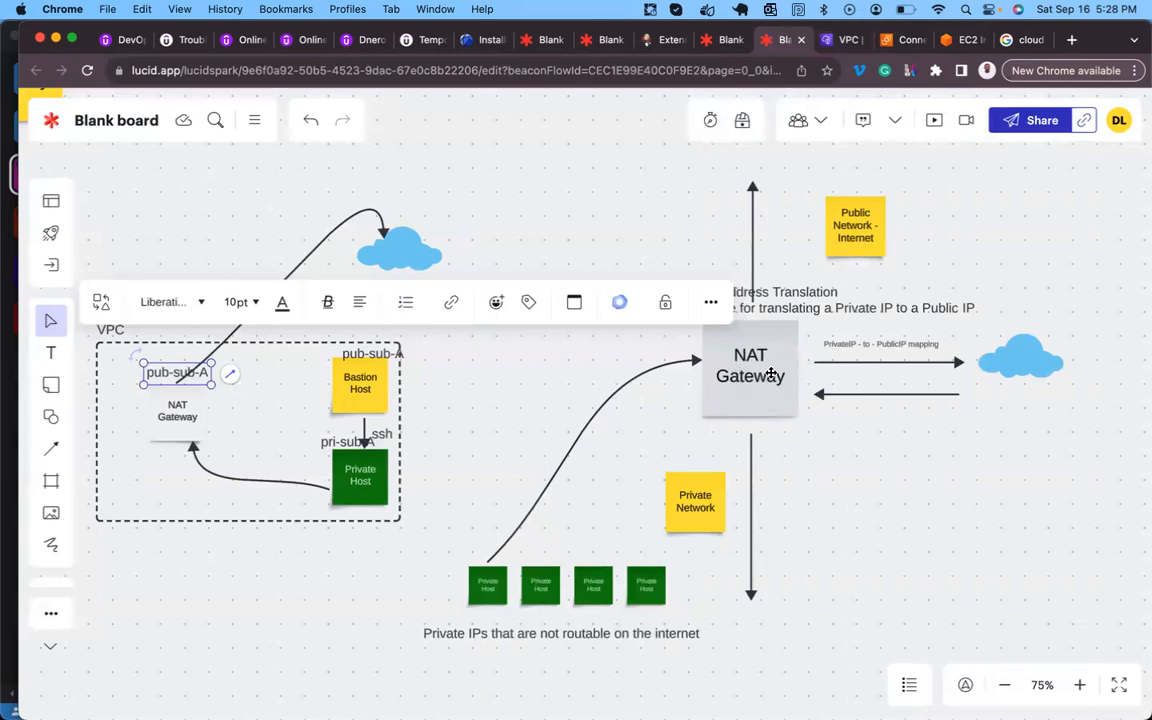
{"action": "left_click", "coordinate": [840, 40]}
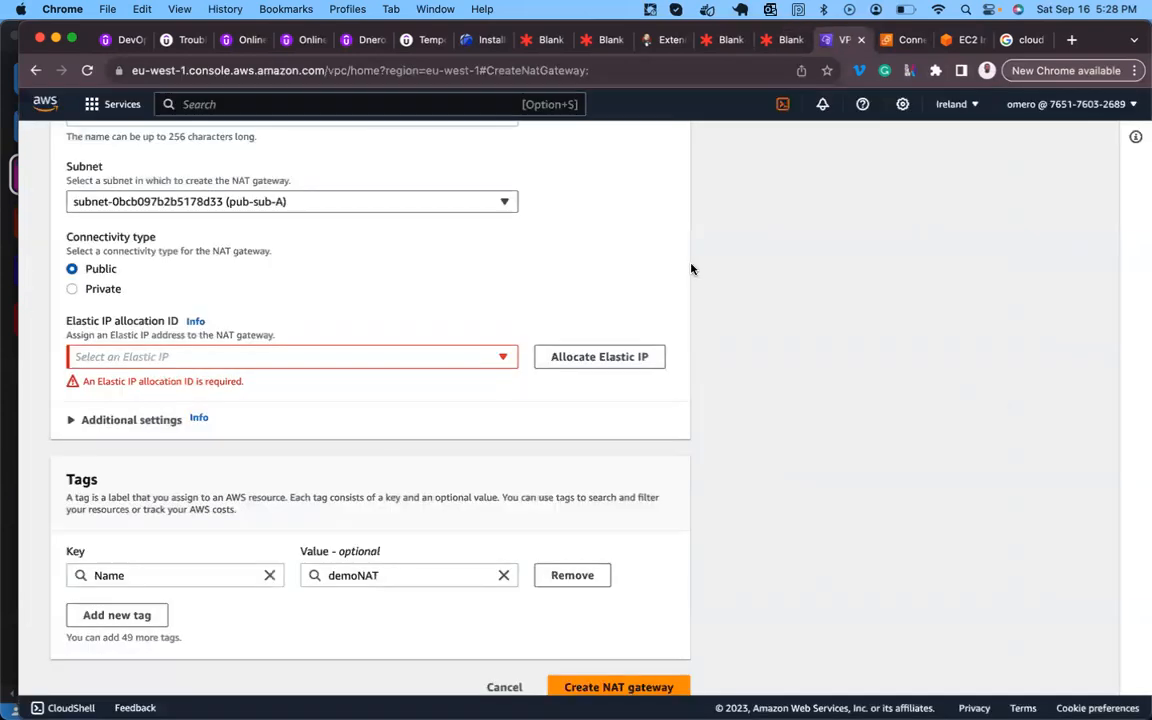
- Allocate a new Elastic IP and create the demoNAT gateway in pub-sub-A
{"action": "left_click", "coordinate": [511, 363]}
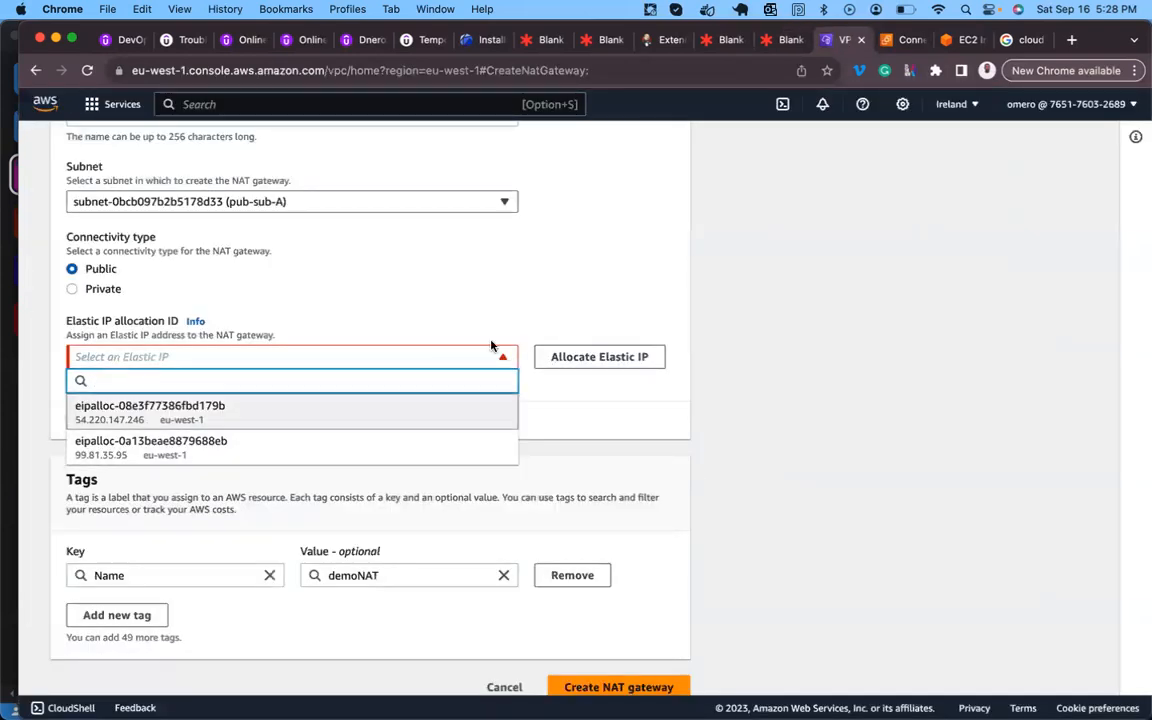
{"action": "left_click", "coordinate": [500, 356]}
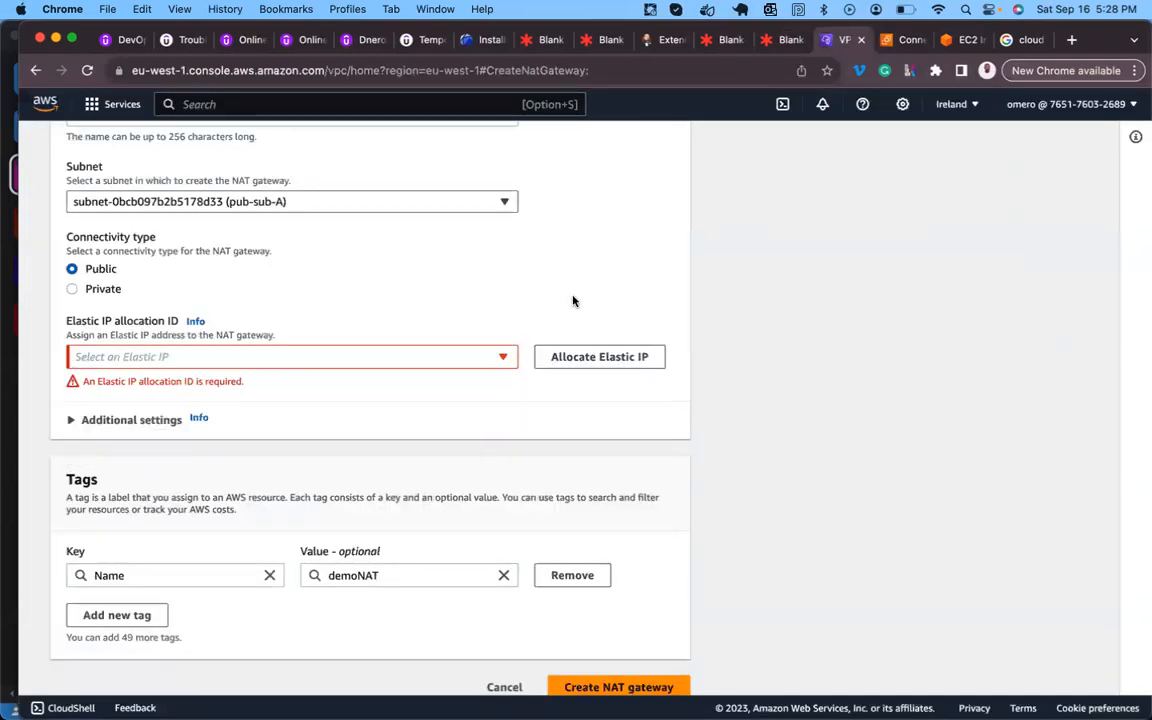
{"action": "left_click", "coordinate": [604, 363]}
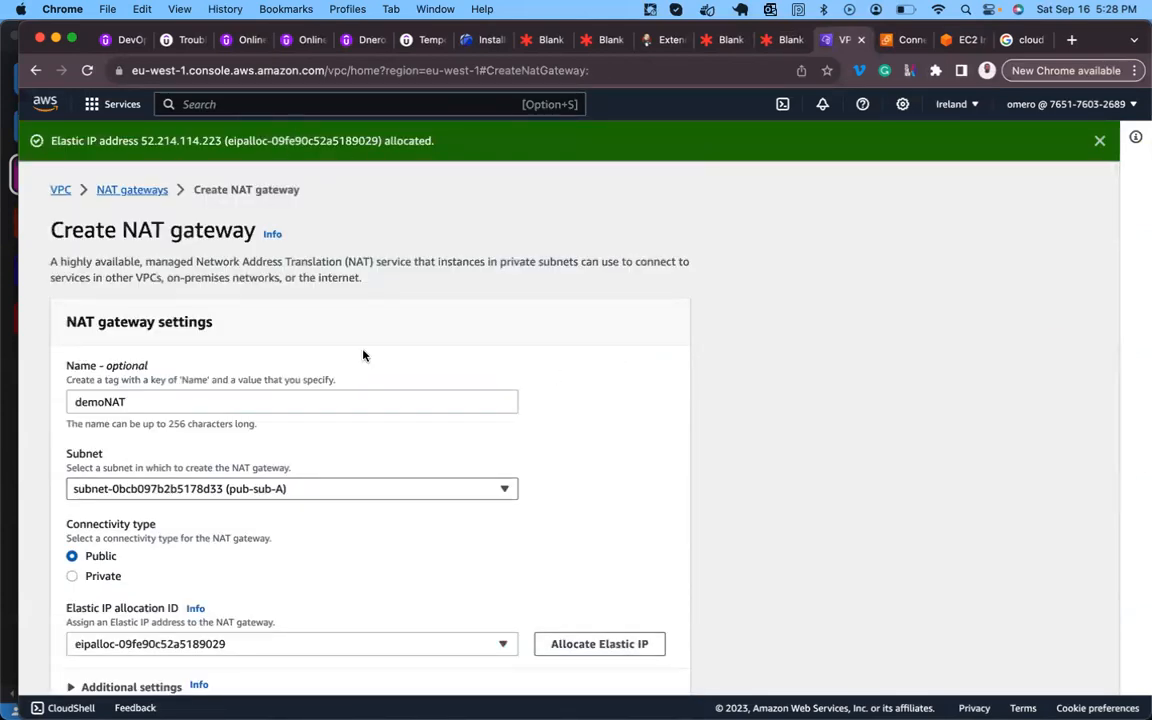
{"action": "scroll", "coordinate": [363, 355], "scroll_direction": "down", "scroll_amount": 5}
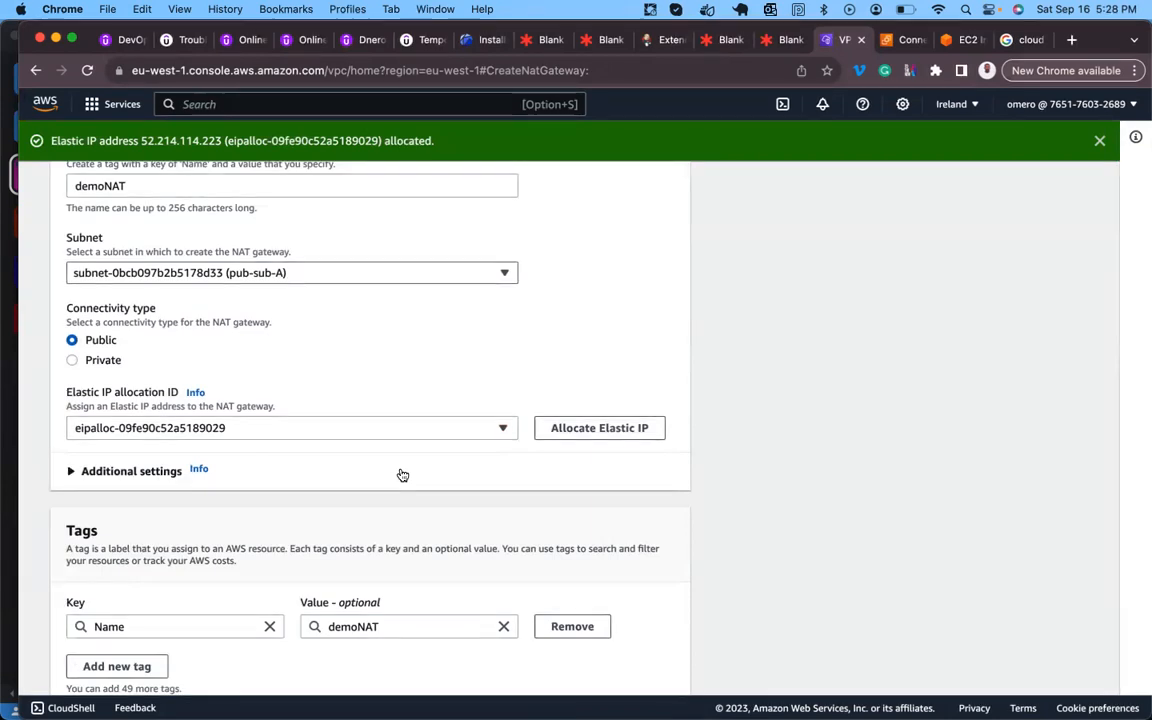
{"action": "scroll", "coordinate": [403, 475], "scroll_direction": "down", "scroll_amount": 2}
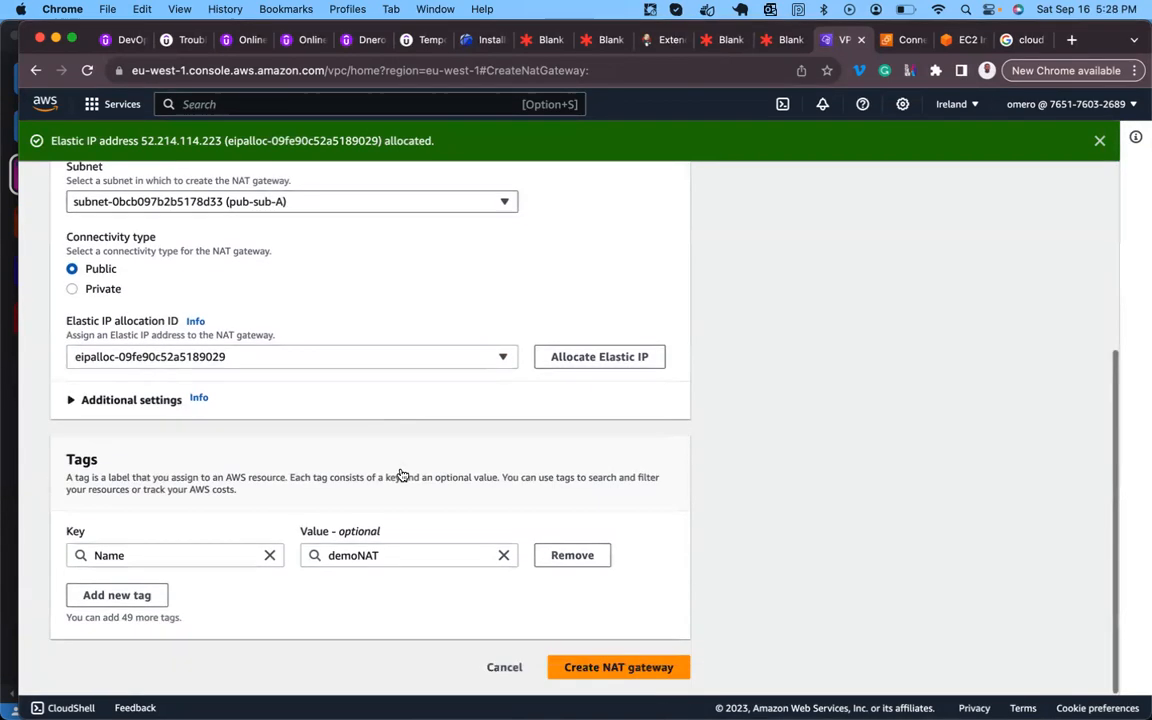
{"action": "left_click", "coordinate": [595, 668]}
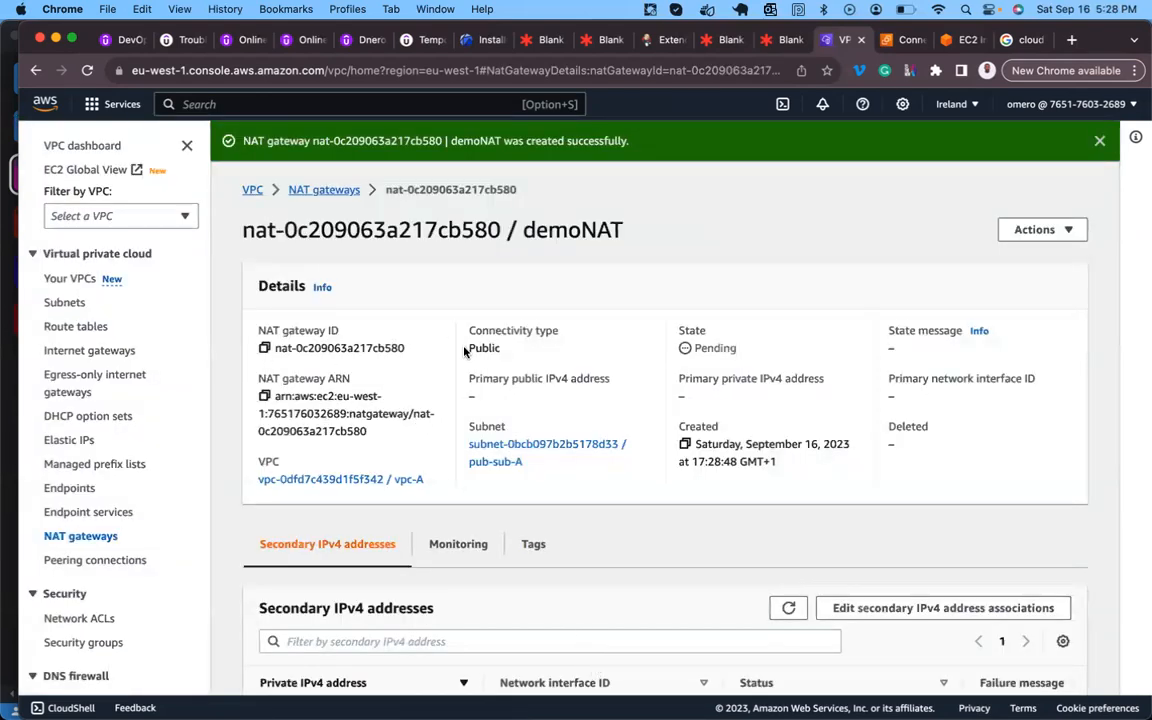
- Glance at demoNAT's Actions menu and the bastion terminal, then return to the Lucidspark diagram
{"action": "left_click", "coordinate": [1068, 231]}
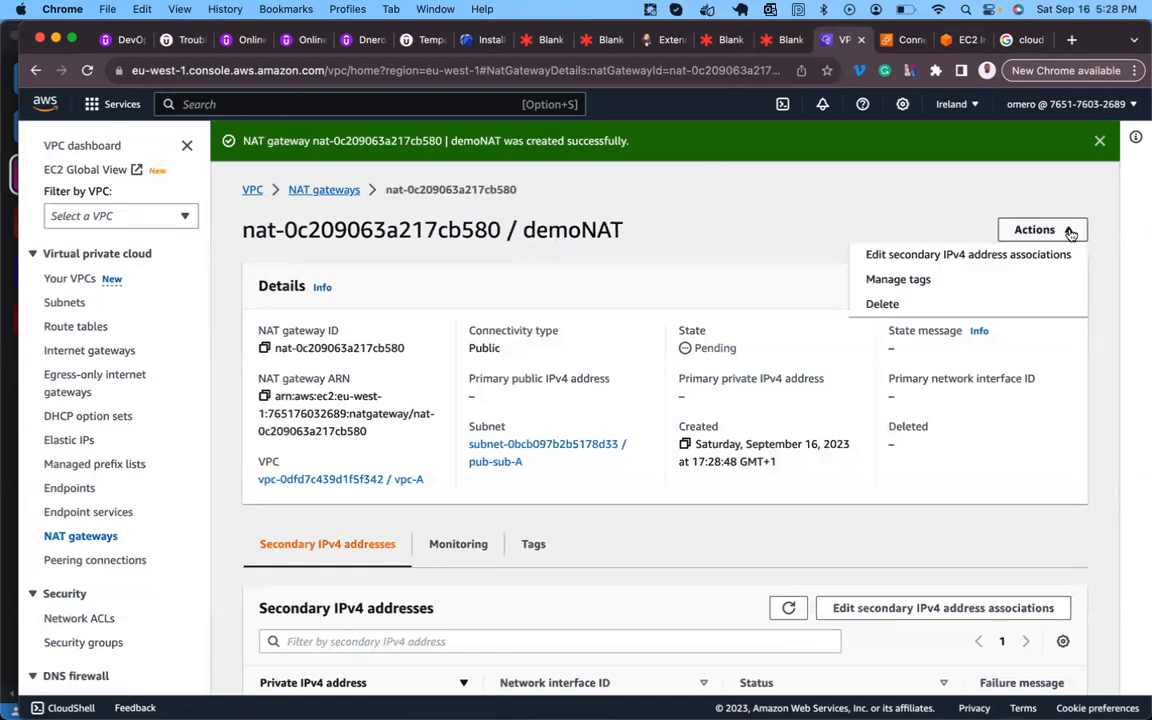
{"action": "left_click", "coordinate": [907, 224]}
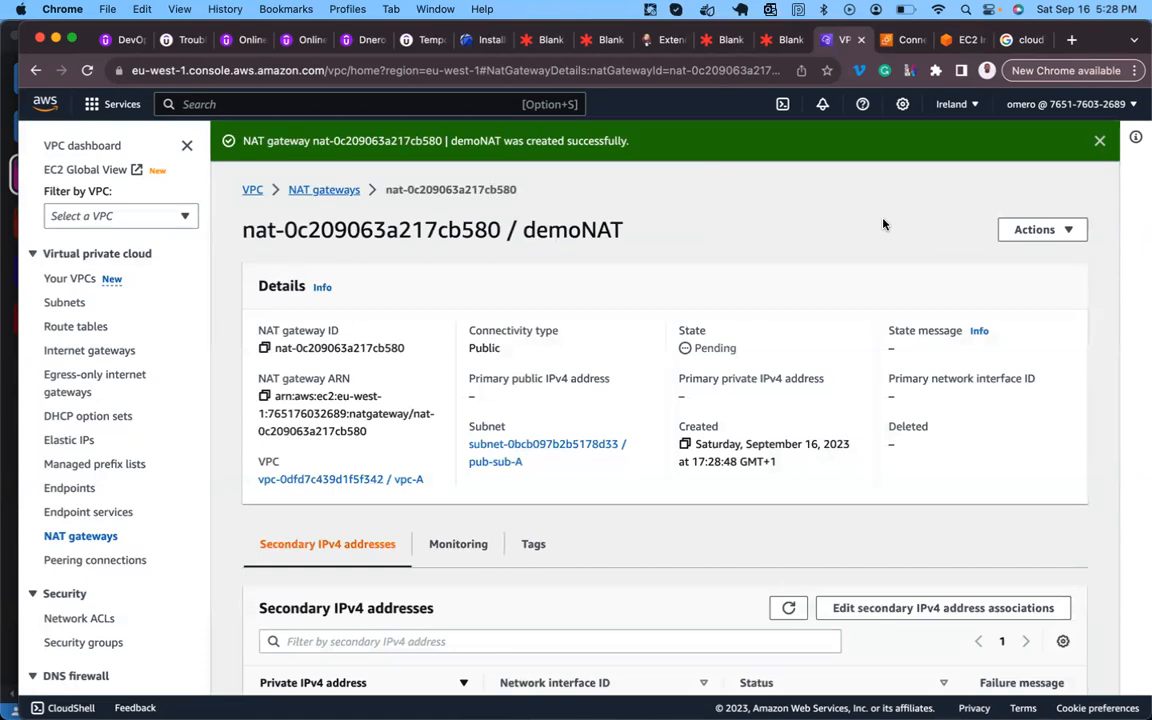
{"action": "left_click", "coordinate": [958, 42]}
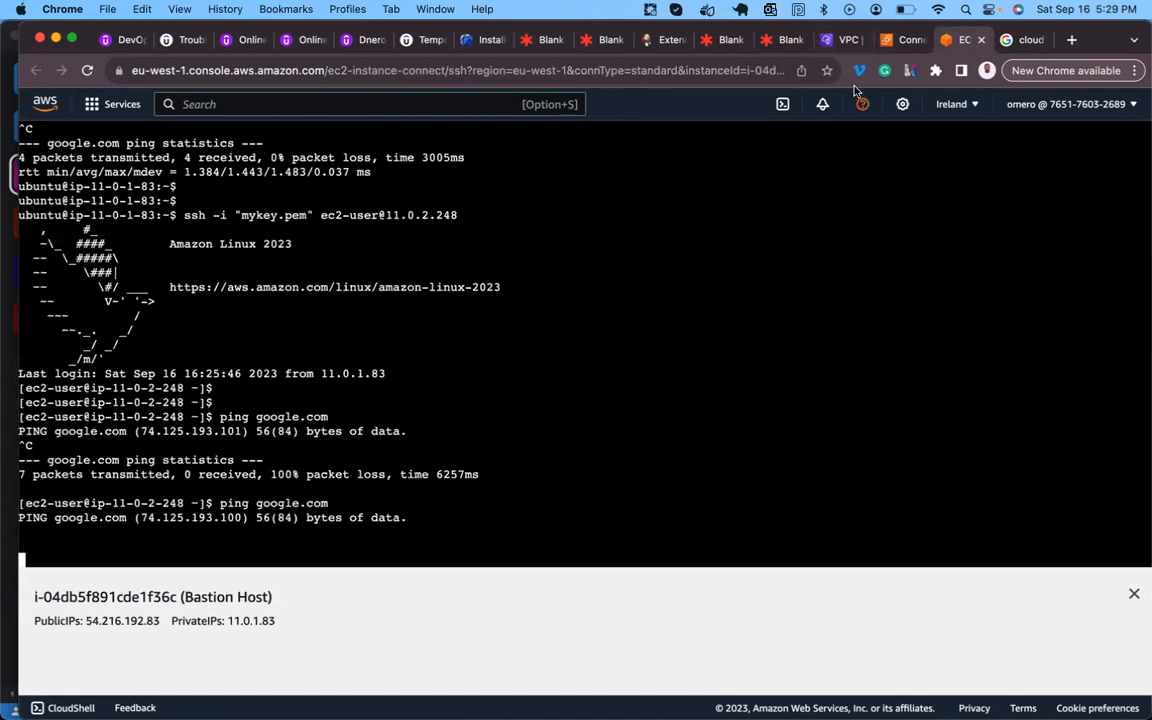
{"action": "left_click", "coordinate": [845, 40]}
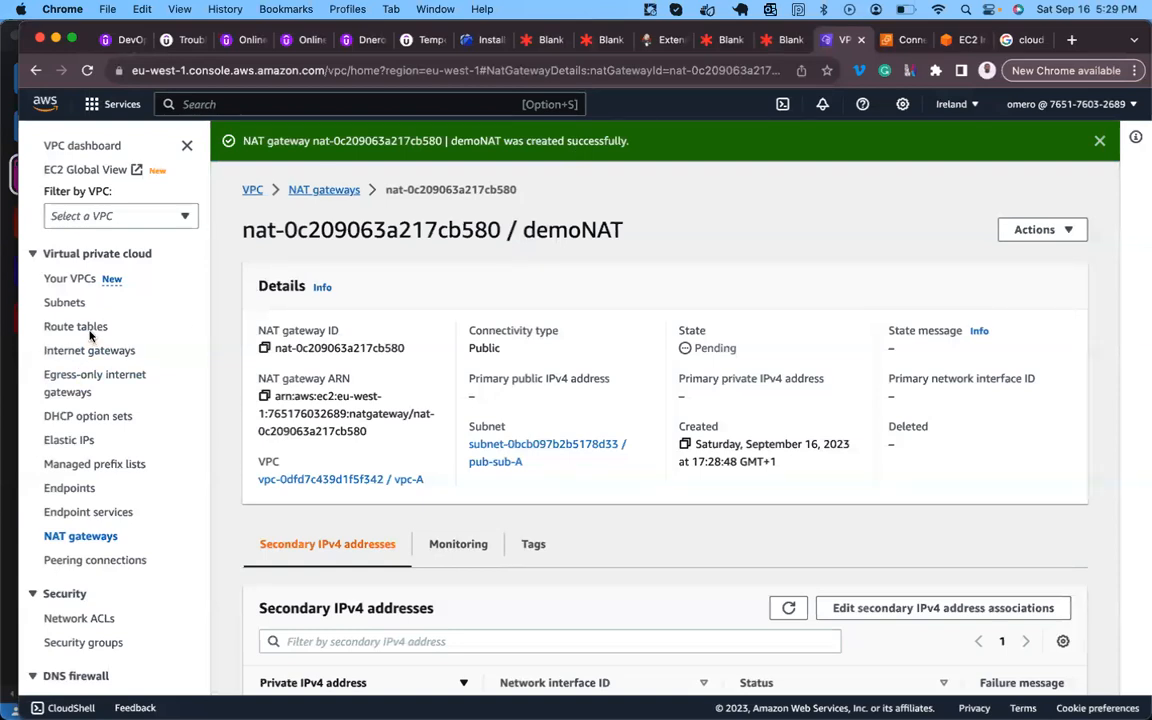
{"action": "left_click", "coordinate": [783, 40]}
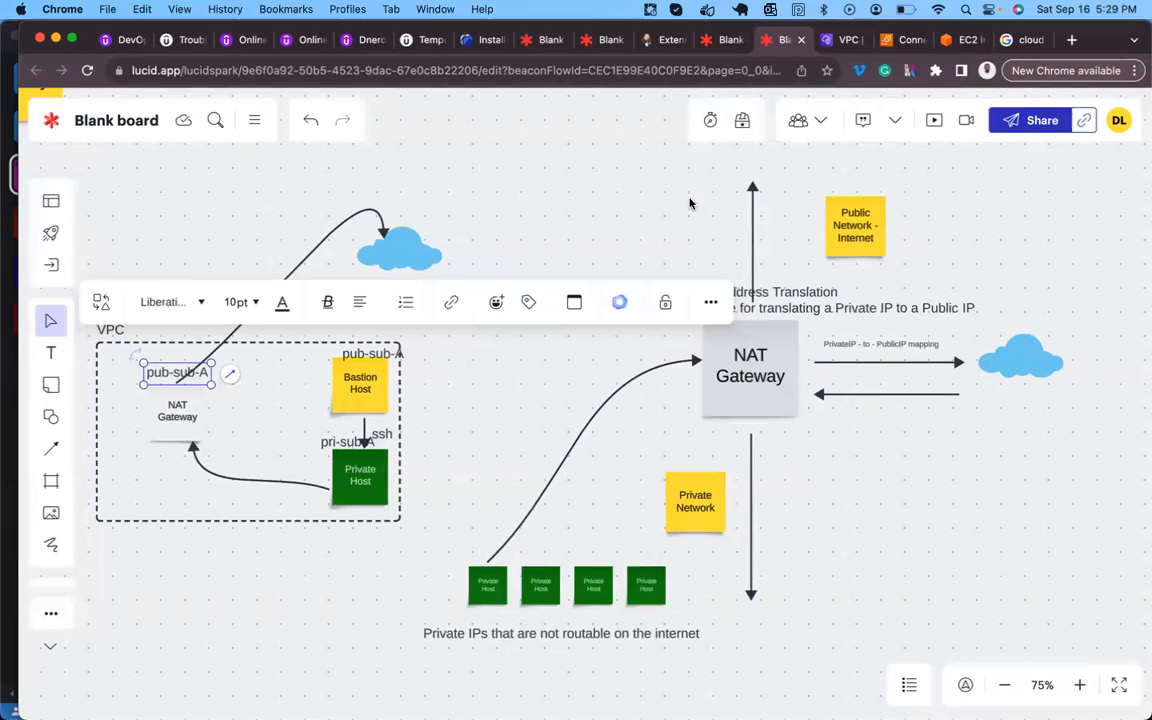
- Change subnet pri-sub-A's route table association from the main table to pri-RT-A and save
{"action": "left_click", "coordinate": [845, 42]}
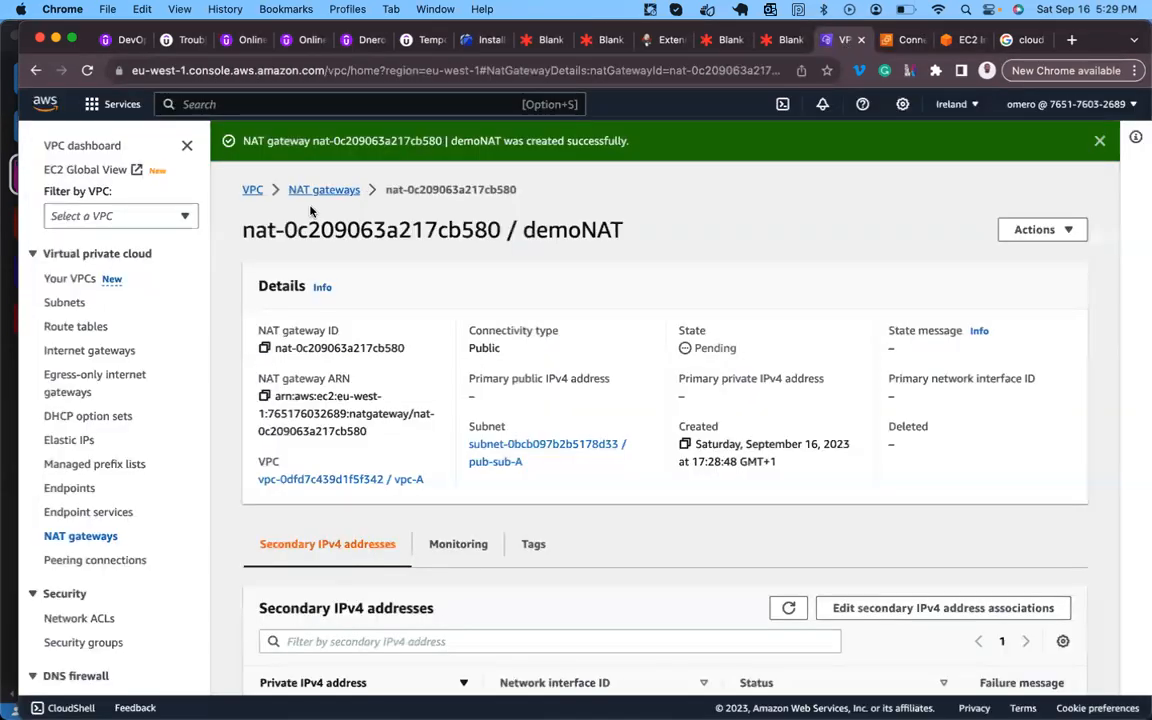
{"action": "left_click", "coordinate": [62, 304]}
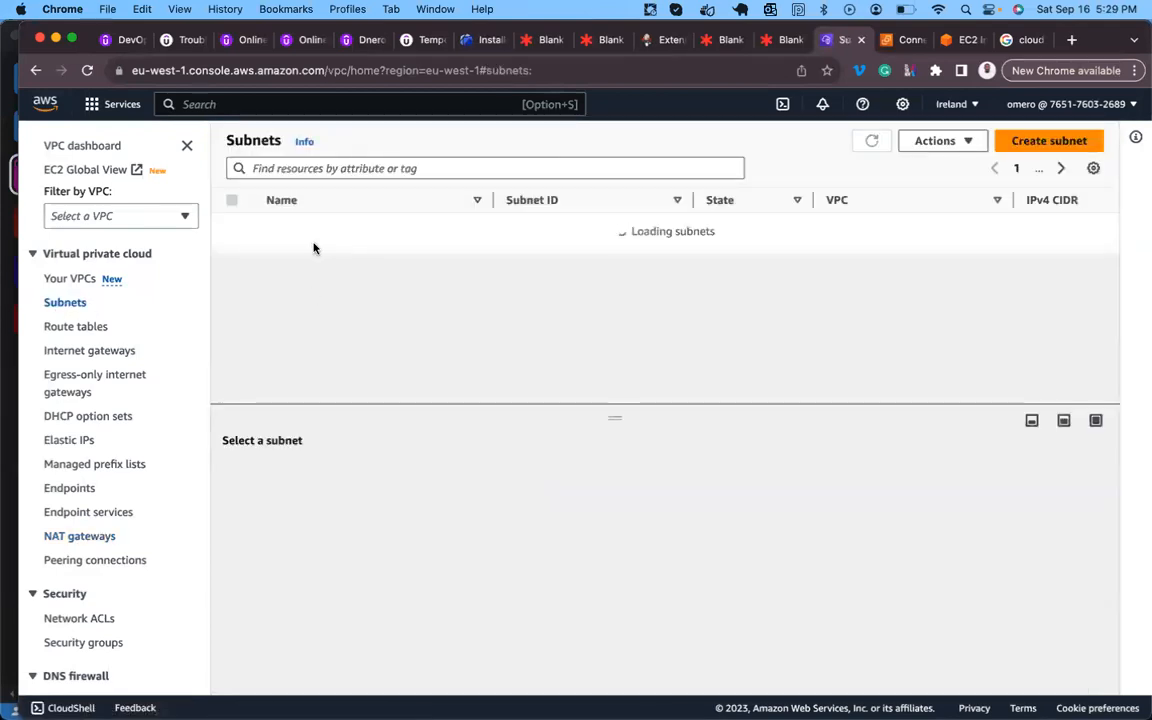
{"action": "left_click", "coordinate": [256, 277]}
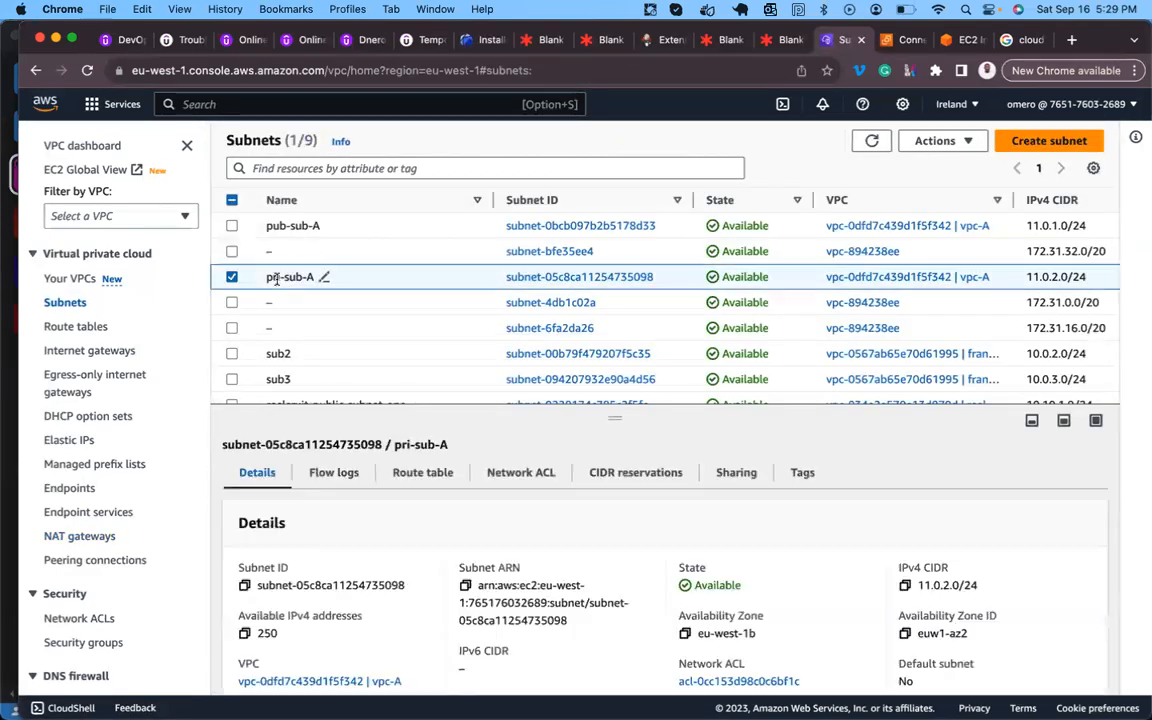
{"action": "left_click", "coordinate": [436, 480]}
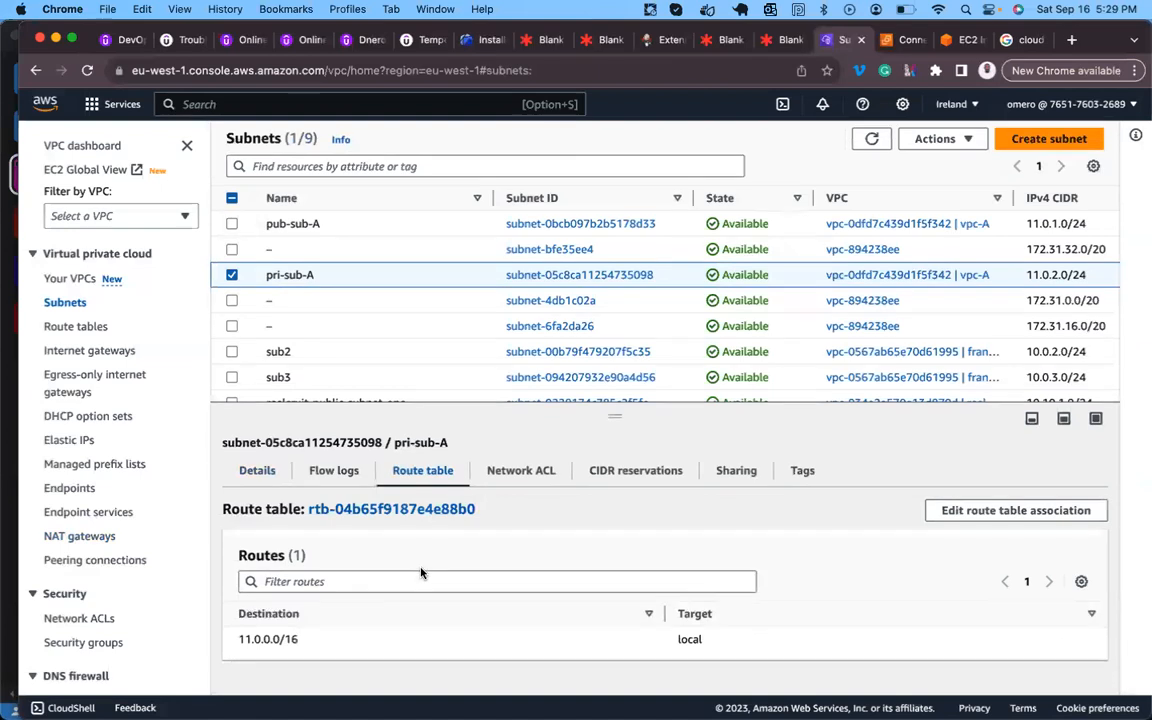
{"action": "left_click", "coordinate": [1012, 511]}
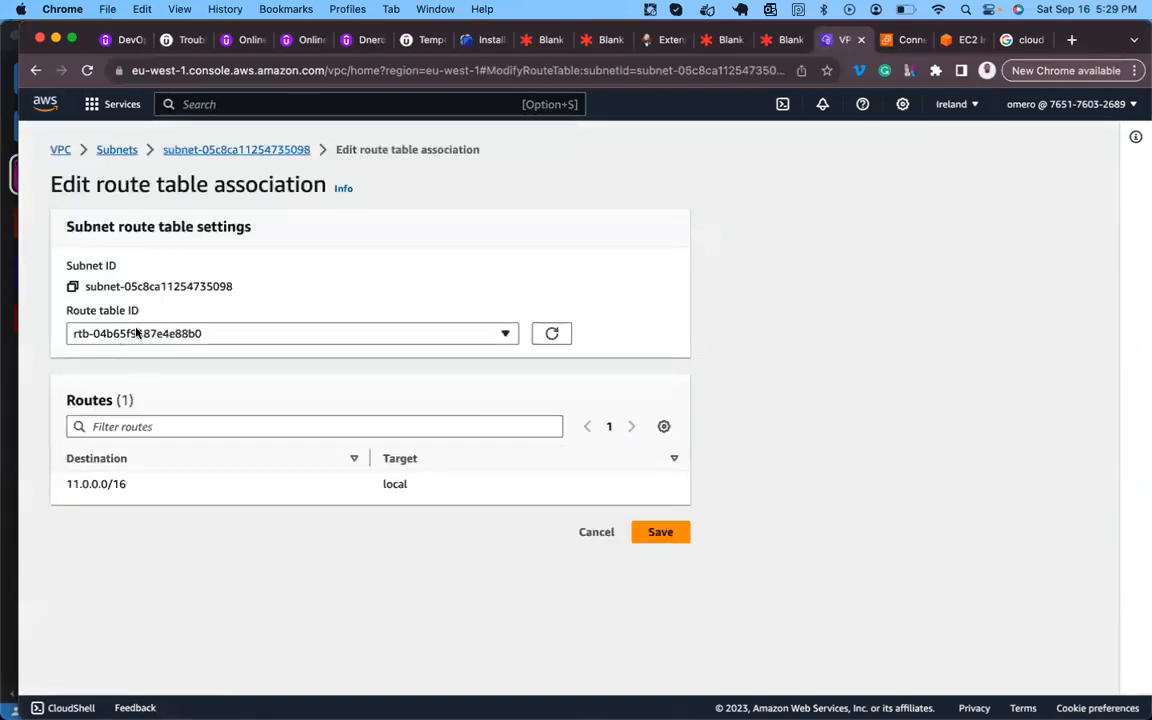
{"action": "left_click", "coordinate": [137, 333]}
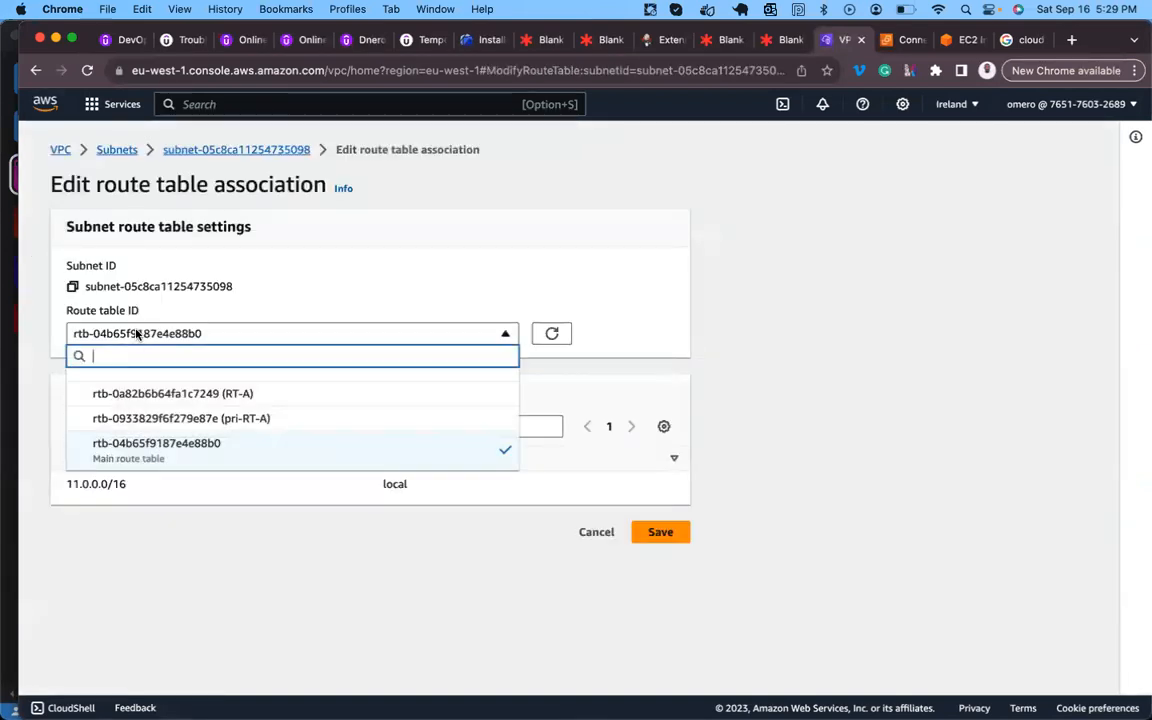
{"action": "left_click", "coordinate": [262, 421]}
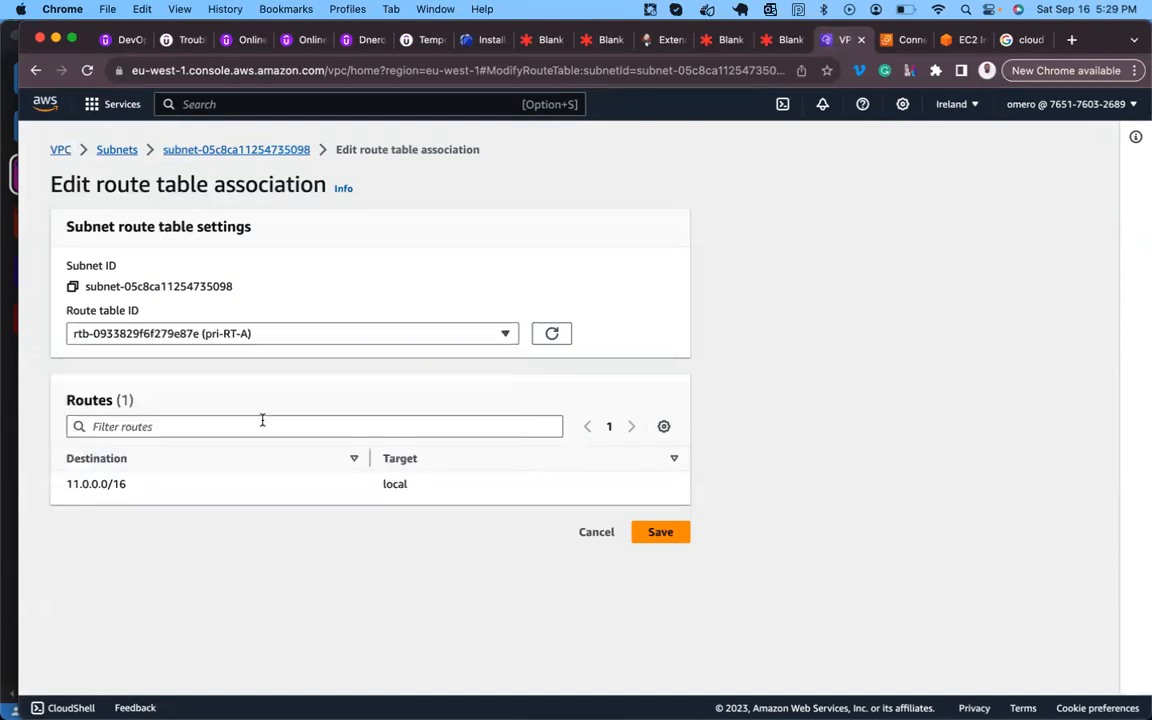
{"action": "left_click", "coordinate": [655, 532]}
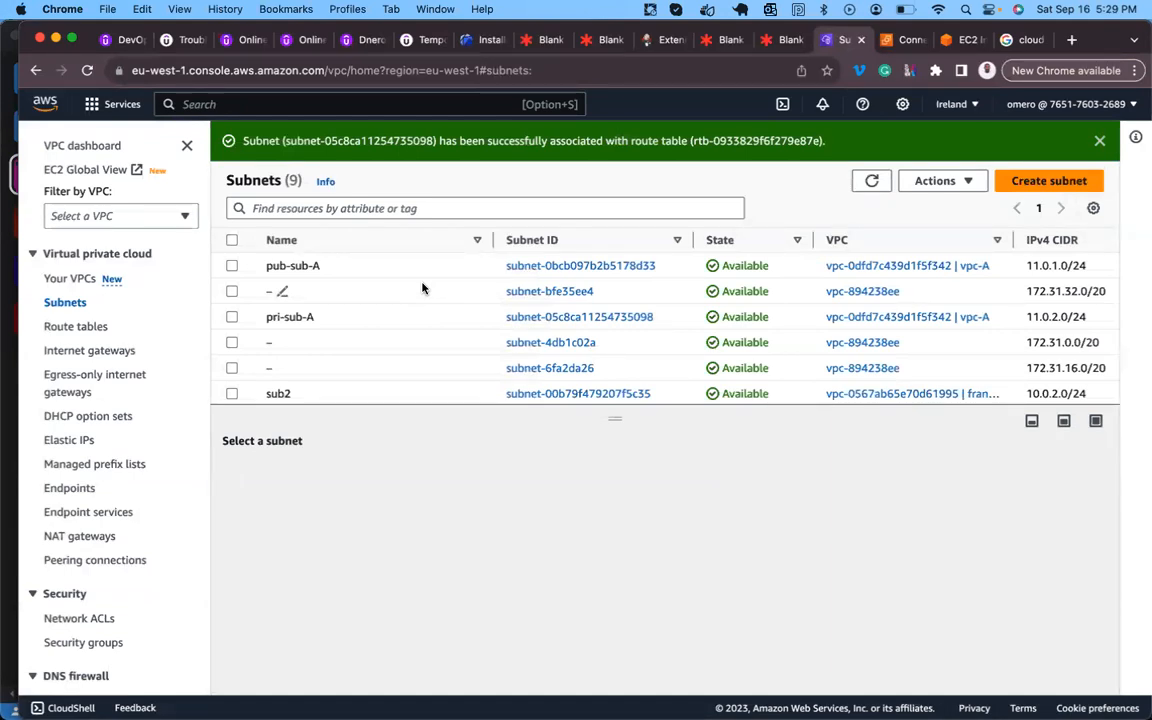
{"action": "left_click", "coordinate": [789, 40]}
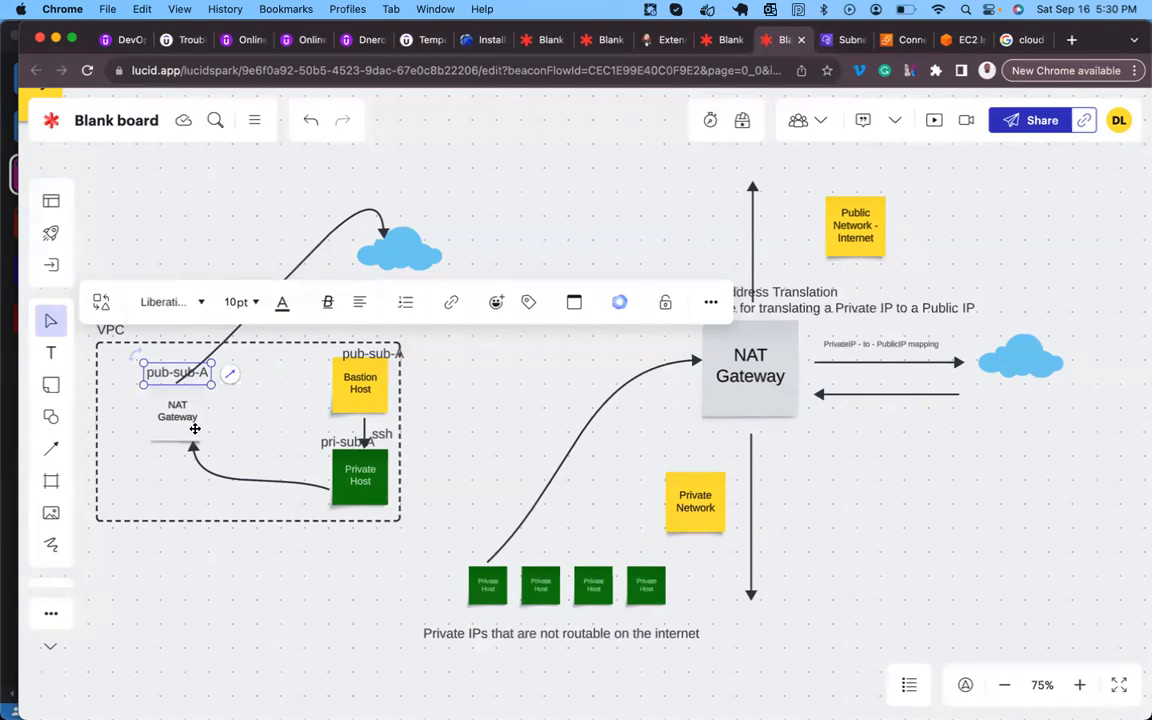
{"action": "left_click", "coordinate": [840, 40]}
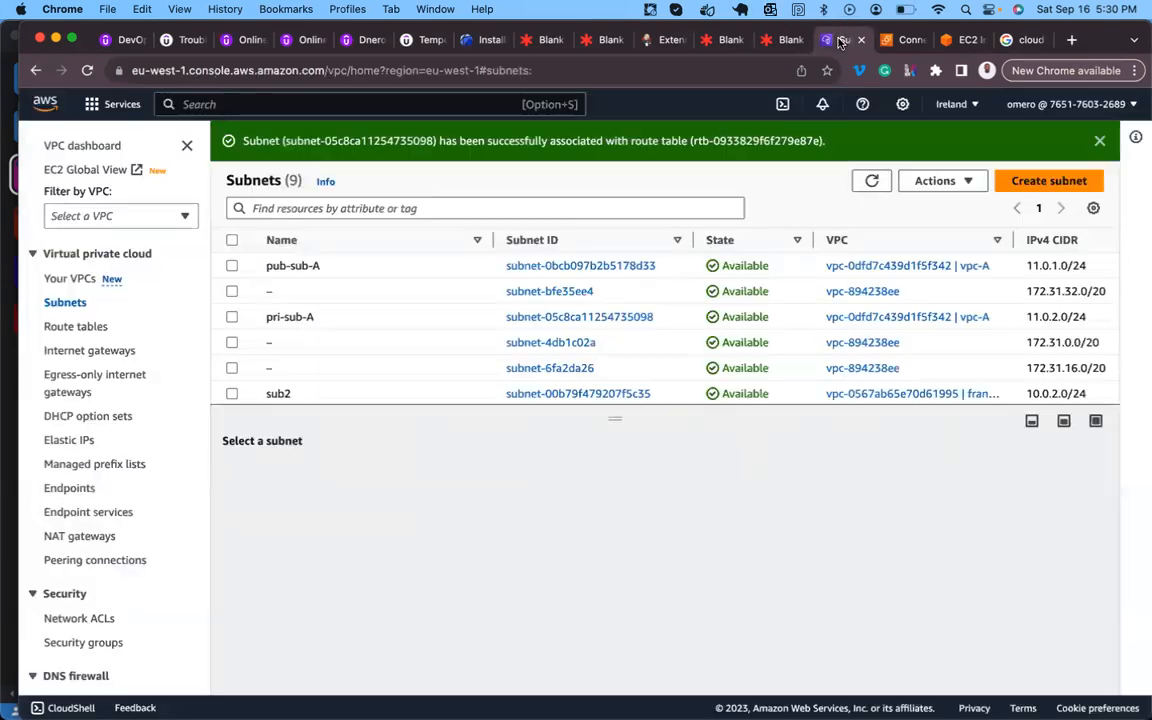
- Add a 0.0.0.0/0 route targeting NAT gateway demoNAT to pri-RT-A and save the changes
{"action": "left_click", "coordinate": [76, 327]}
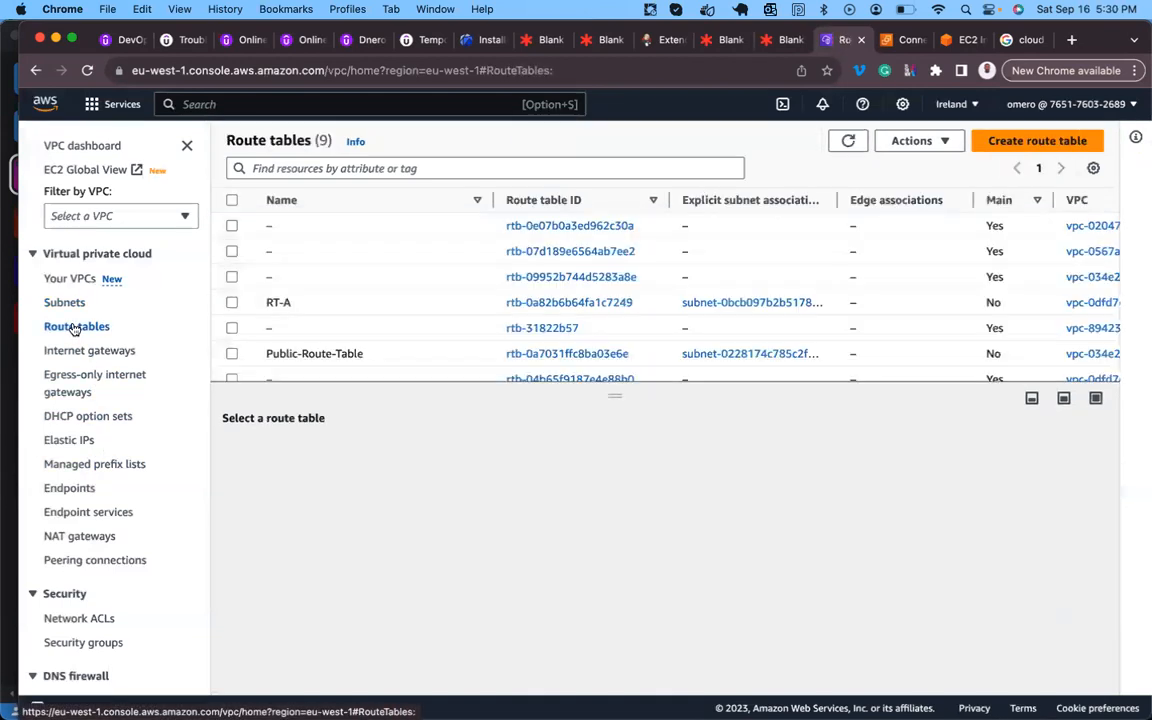
{"action": "scroll", "coordinate": [339, 309], "scroll_direction": "down", "scroll_amount": 3}
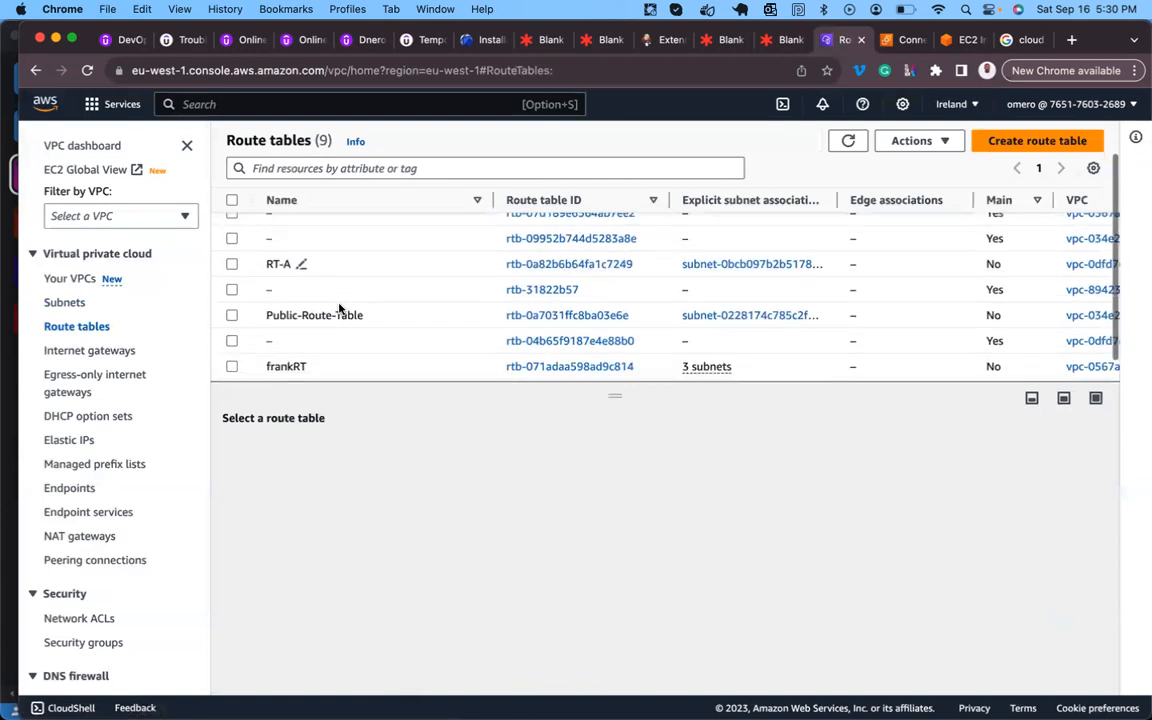
{"action": "left_click", "coordinate": [281, 369]}
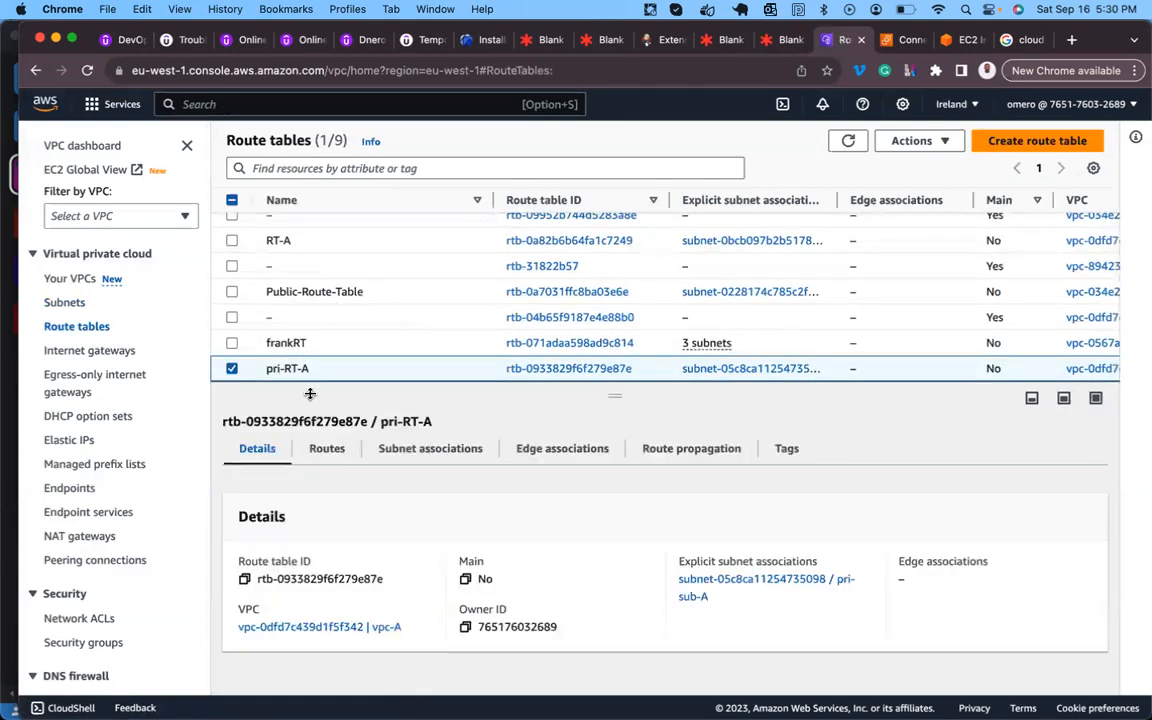
{"action": "left_click", "coordinate": [327, 449]}
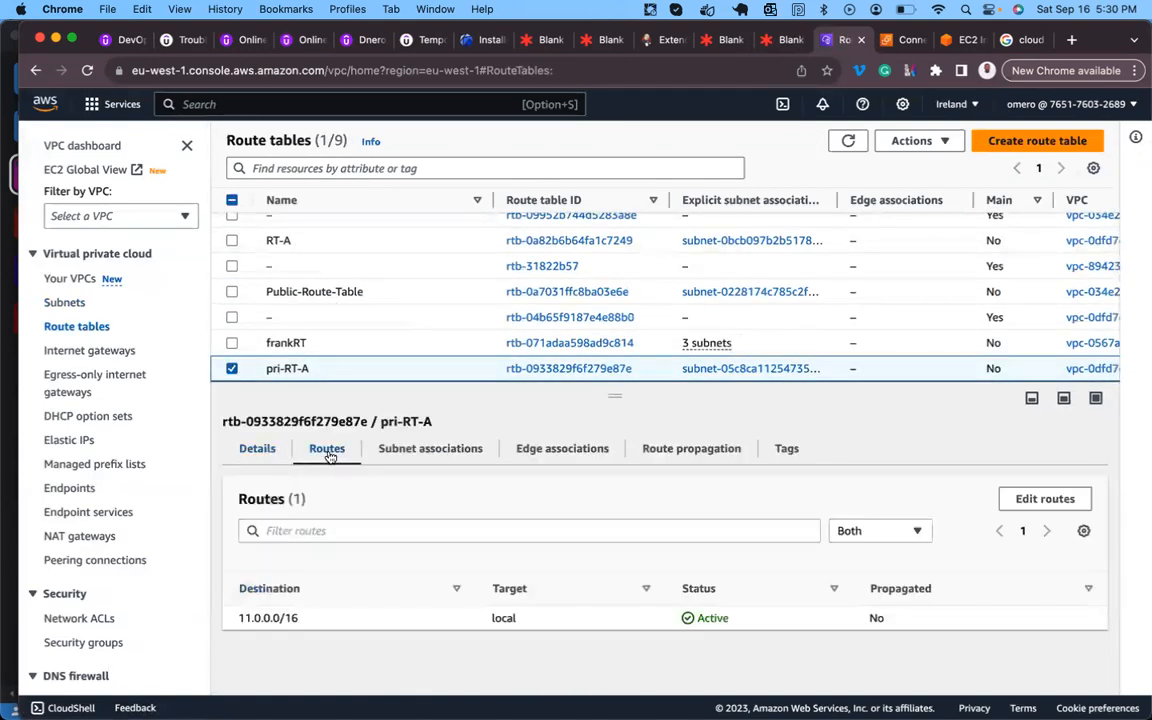
{"action": "left_click", "coordinate": [1043, 500]}
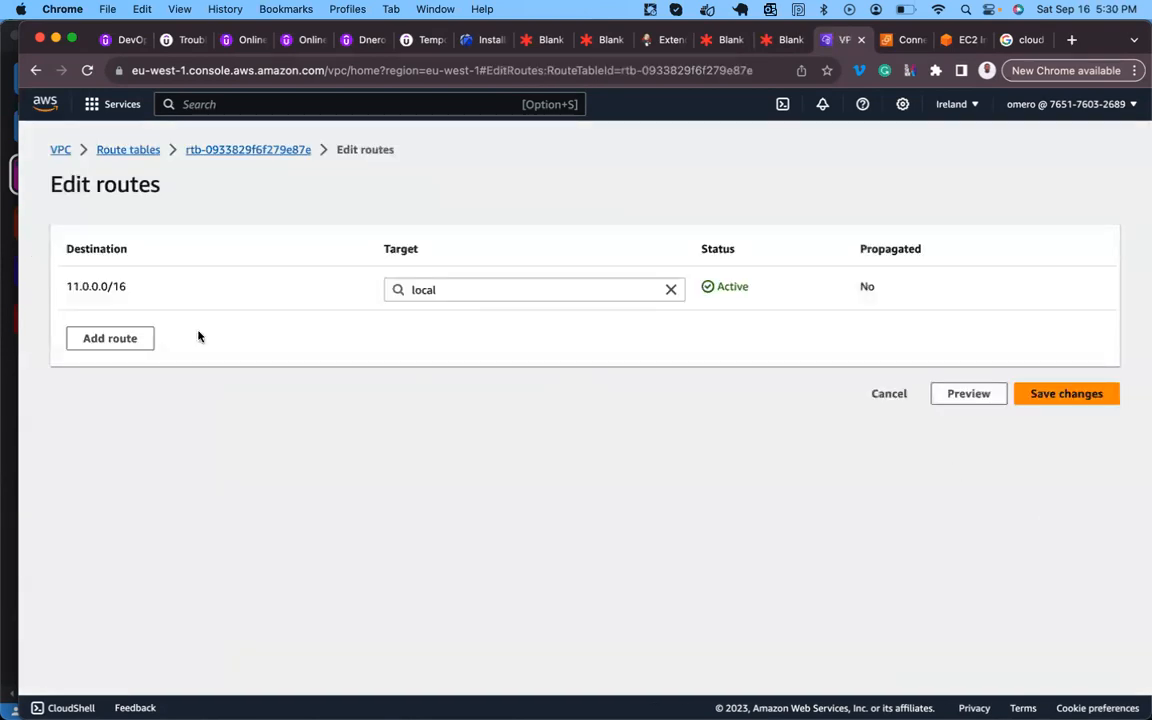
{"action": "left_click", "coordinate": [112, 338]}
{"action": "left_click", "coordinate": [117, 335]}
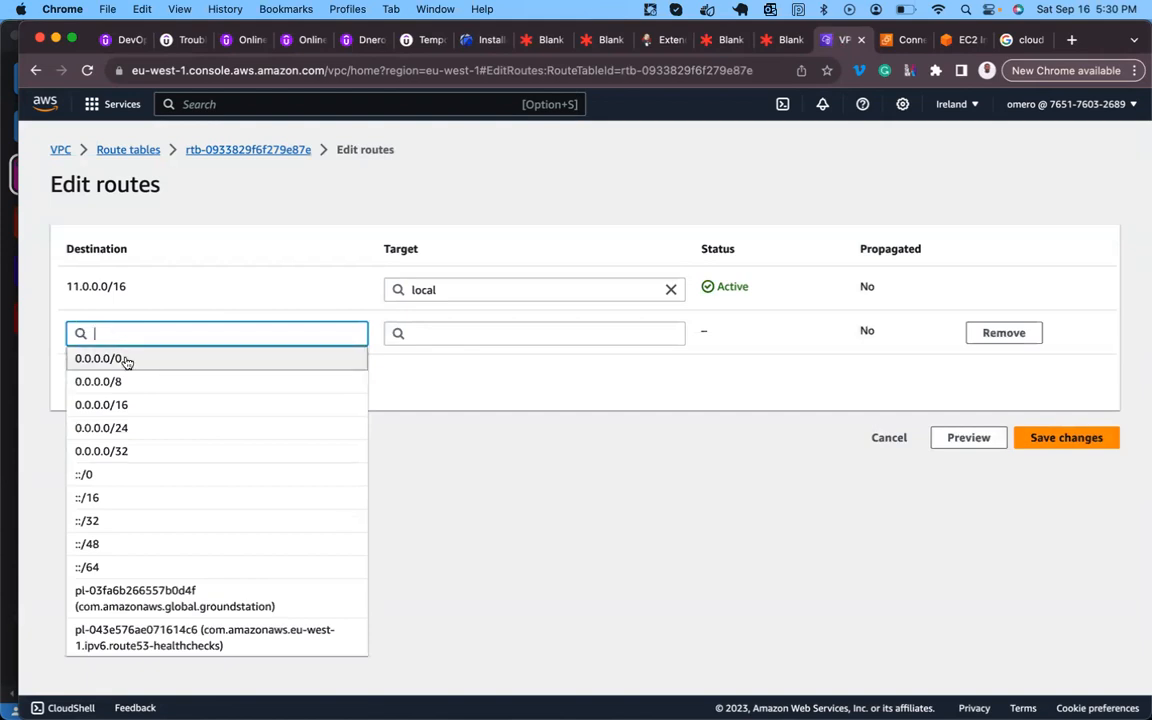
{"action": "left_click", "coordinate": [127, 360]}
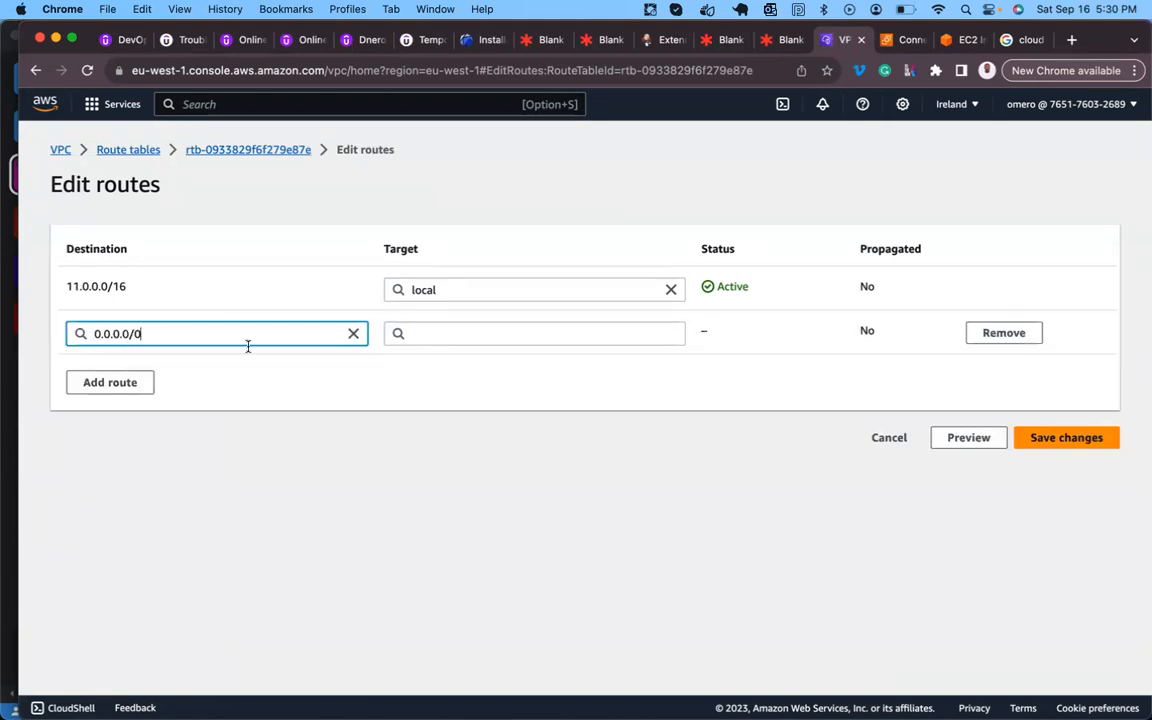
{"action": "left_click", "coordinate": [437, 332]}
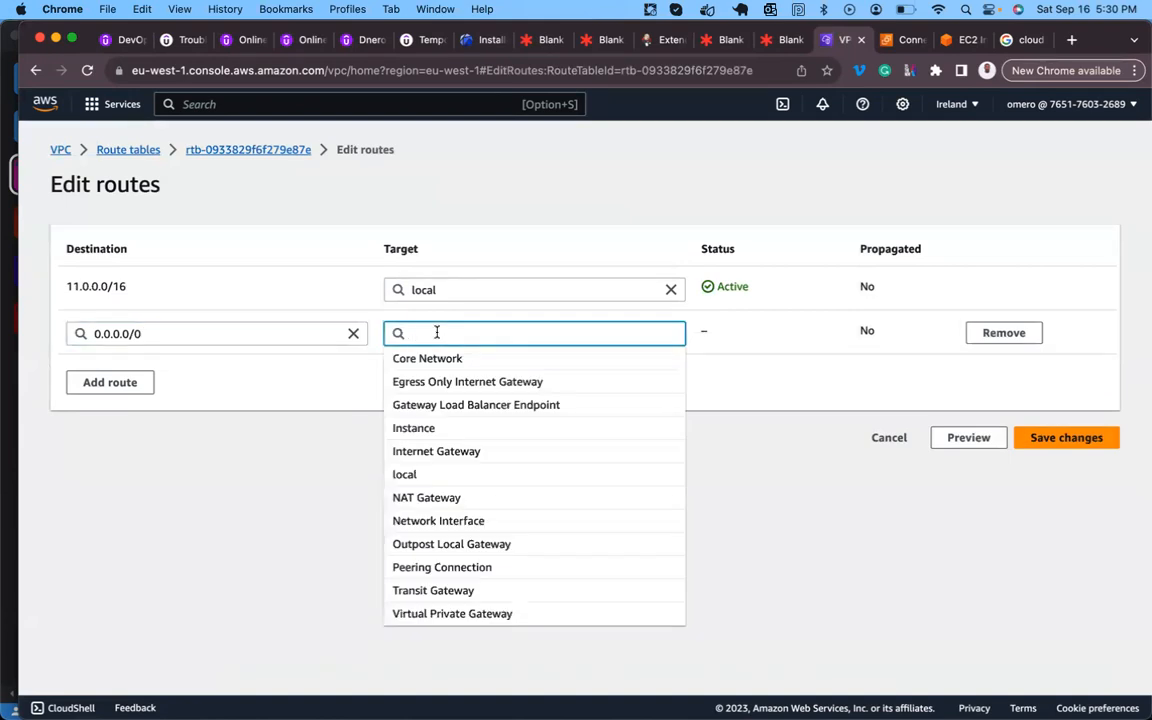
{"action": "left_click", "coordinate": [429, 500]}
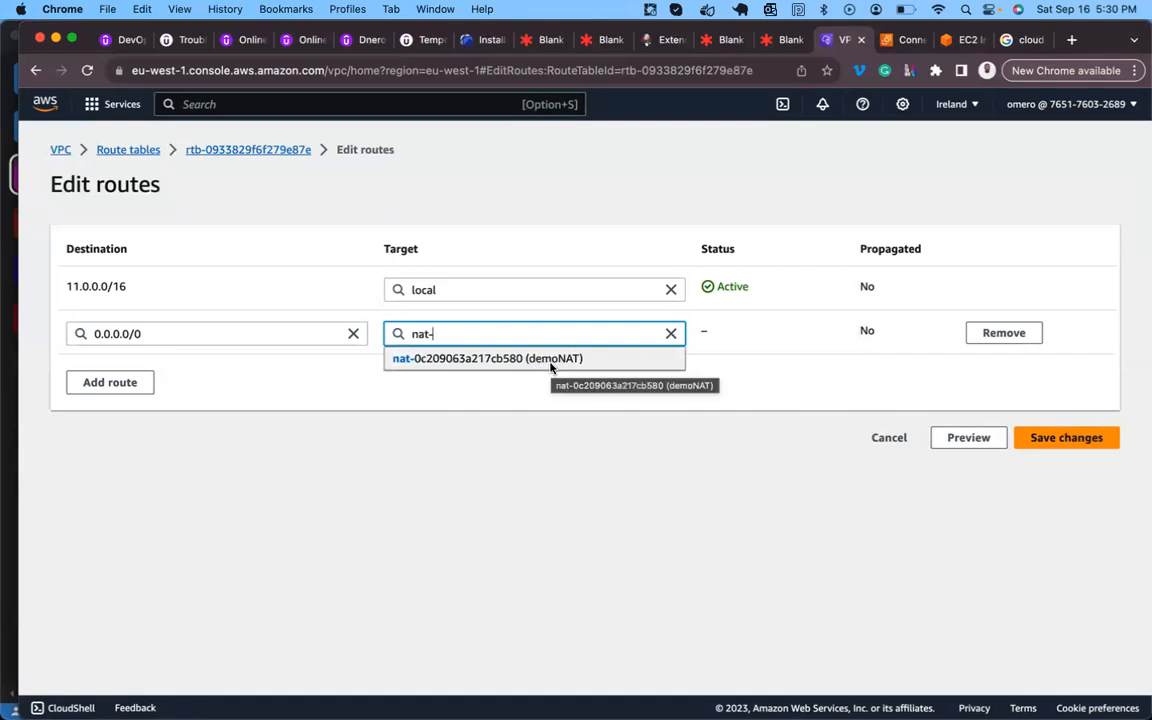
{"action": "left_click", "coordinate": [536, 362]}
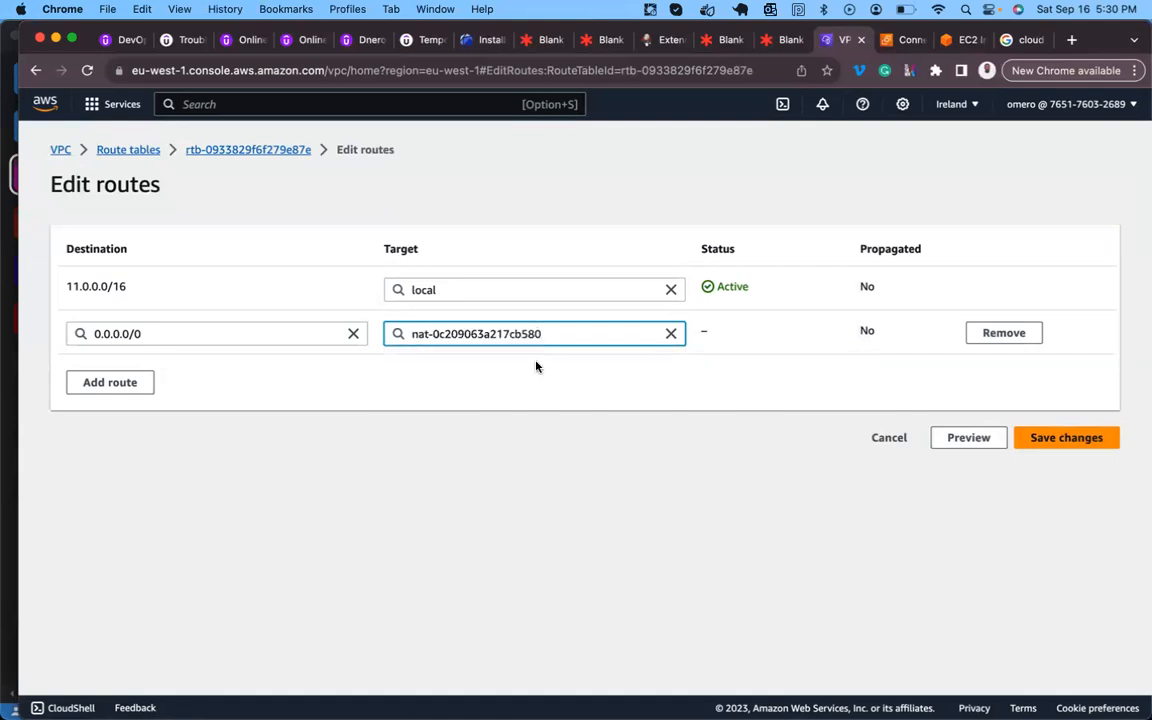
{"action": "left_click", "coordinate": [1039, 440]}
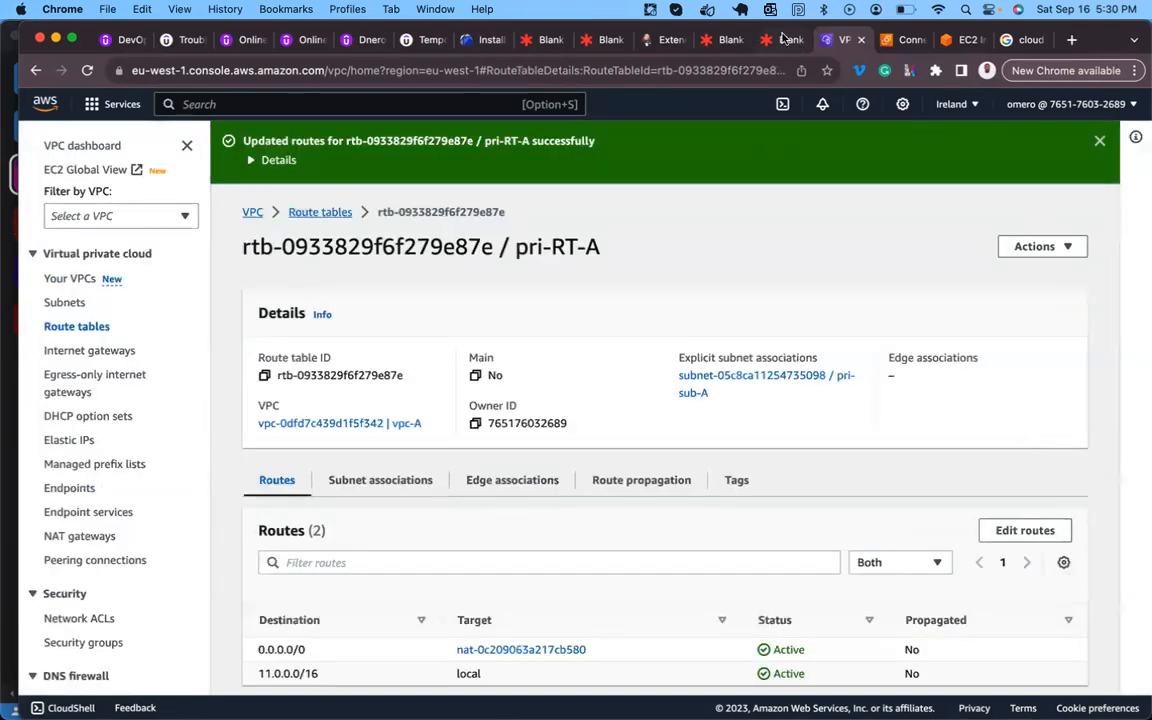
- Confirm PrivateHost's ping to google.com now gets replies, then return to the Lucidspark diagram and deselect the label
{"action": "left_click", "coordinate": [786, 38]}
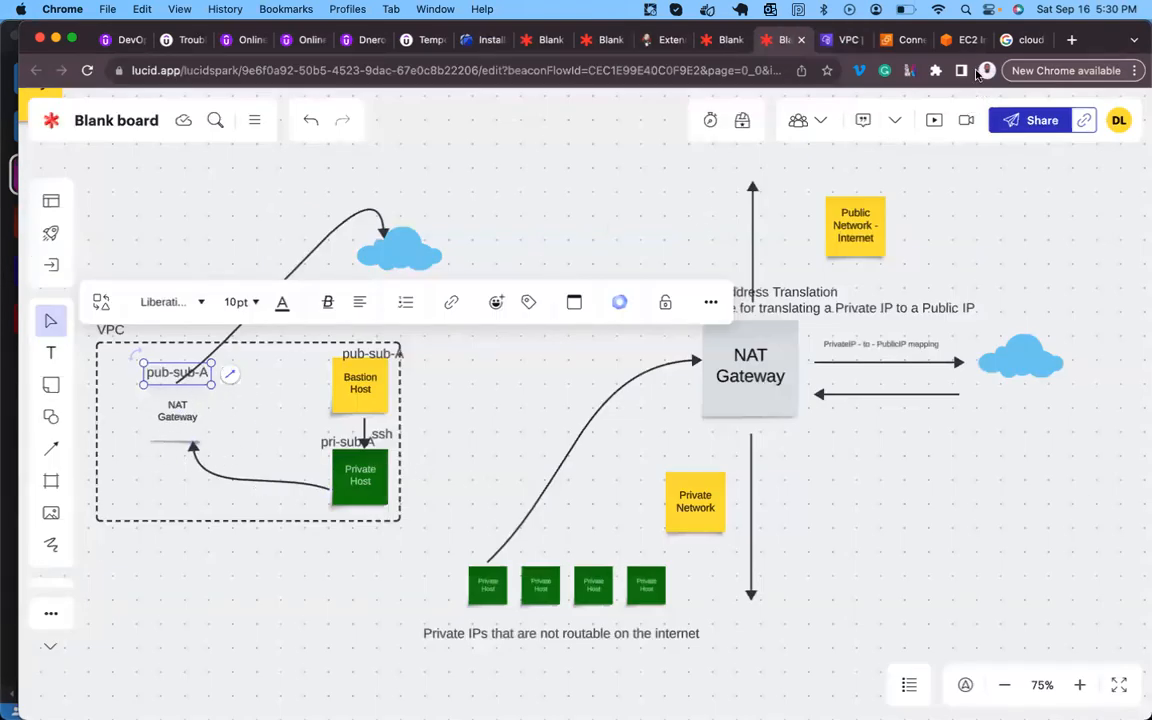
{"action": "left_click", "coordinate": [956, 44]}
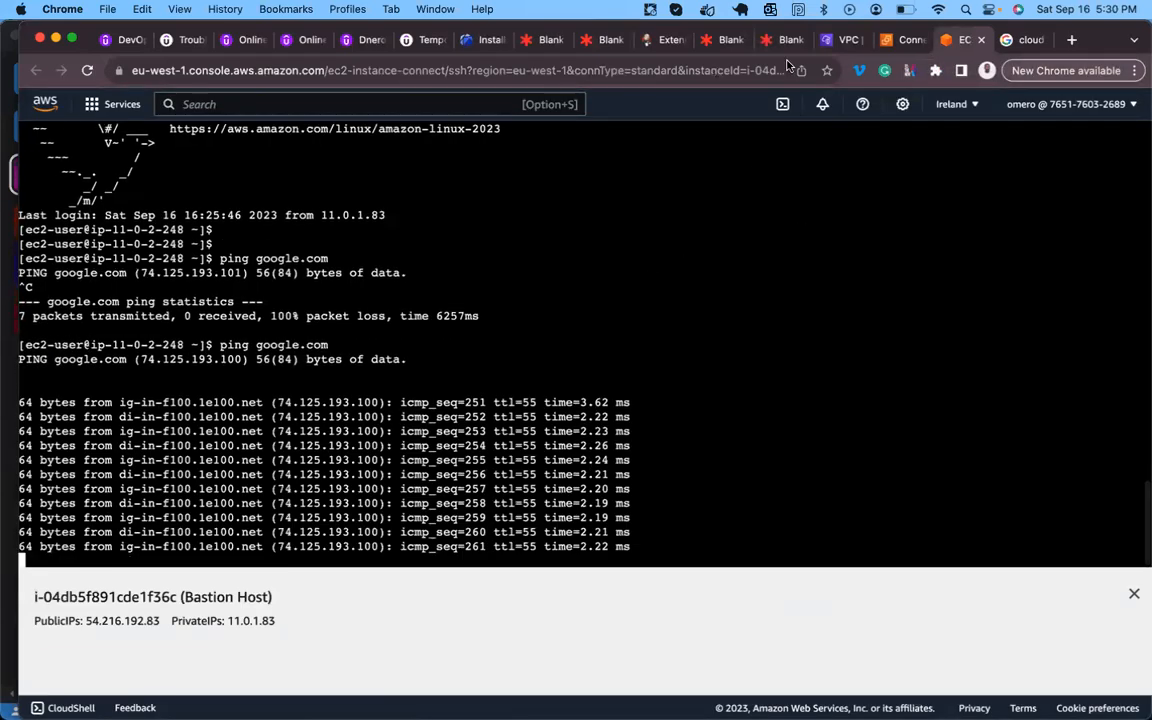
{"action": "left_click", "coordinate": [838, 40]}
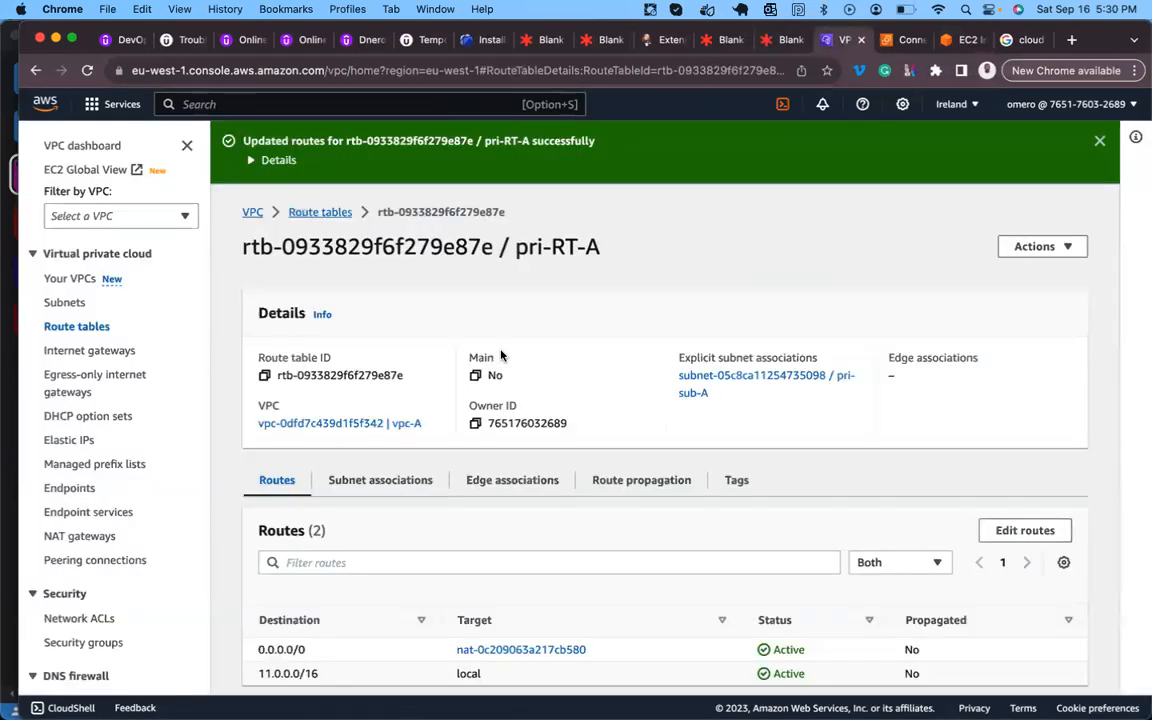
{"action": "left_click", "coordinate": [960, 40]}
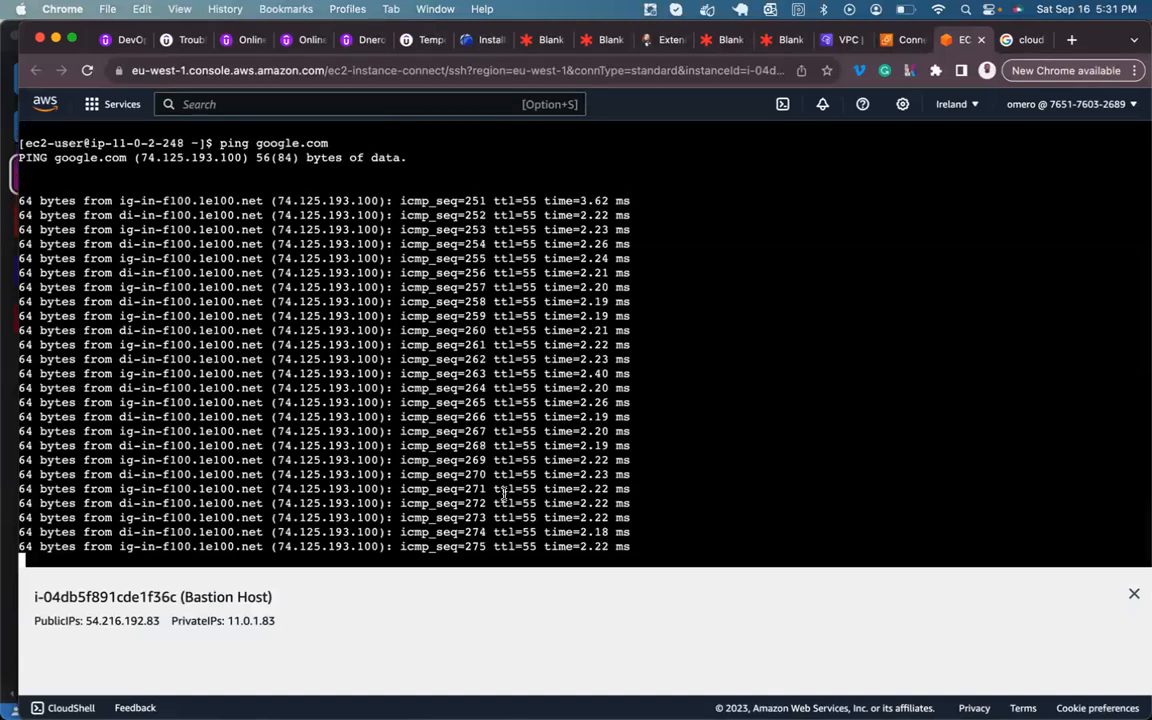
{"action": "scroll", "coordinate": [505, 495], "scroll_direction": "up", "scroll_amount": 3}
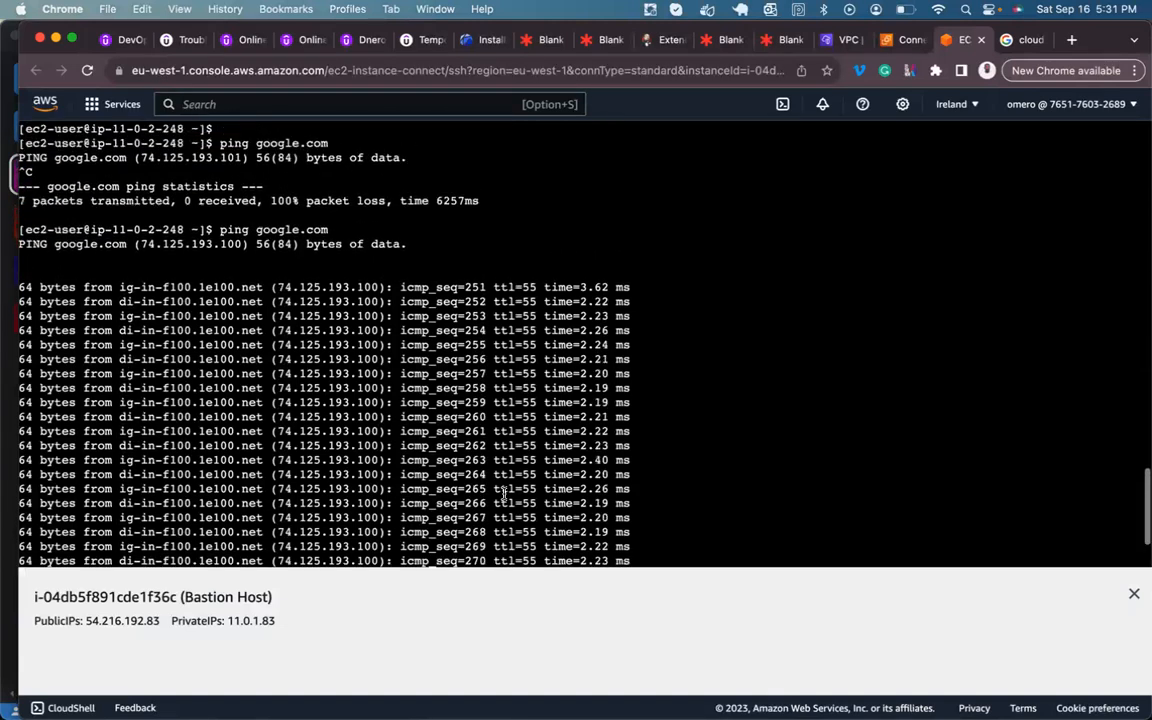
{"action": "scroll", "coordinate": [505, 495], "scroll_direction": "up", "scroll_amount": 1}
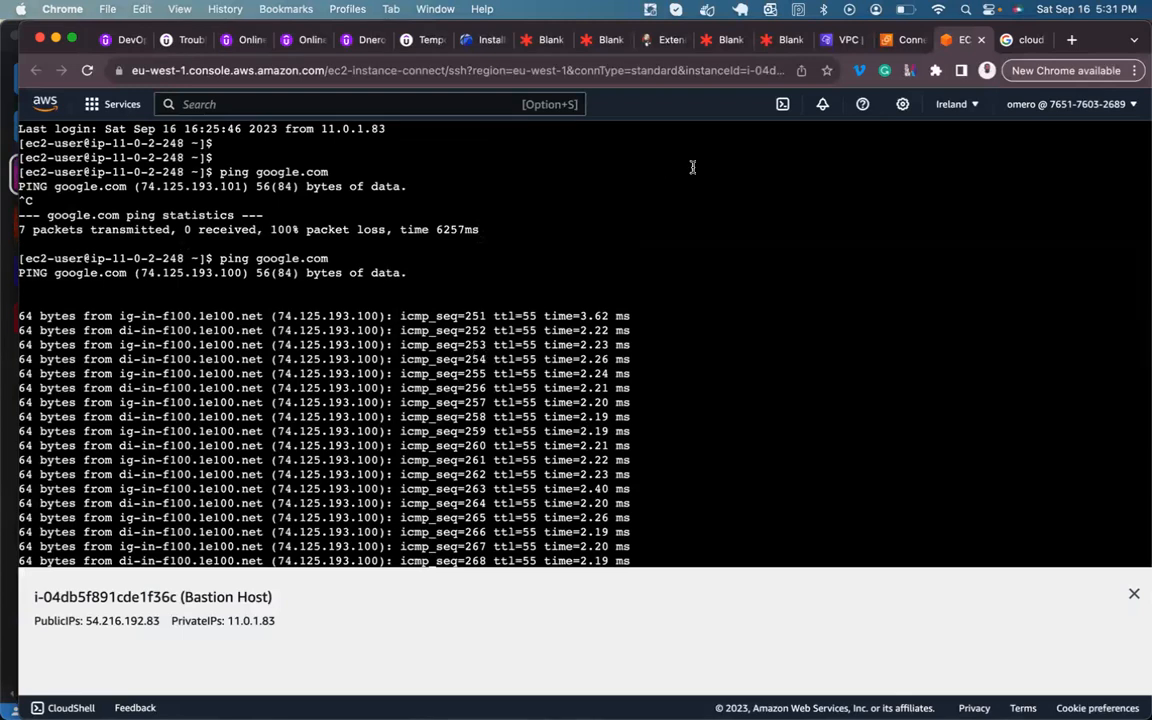
{"action": "left_click", "coordinate": [770, 45]}
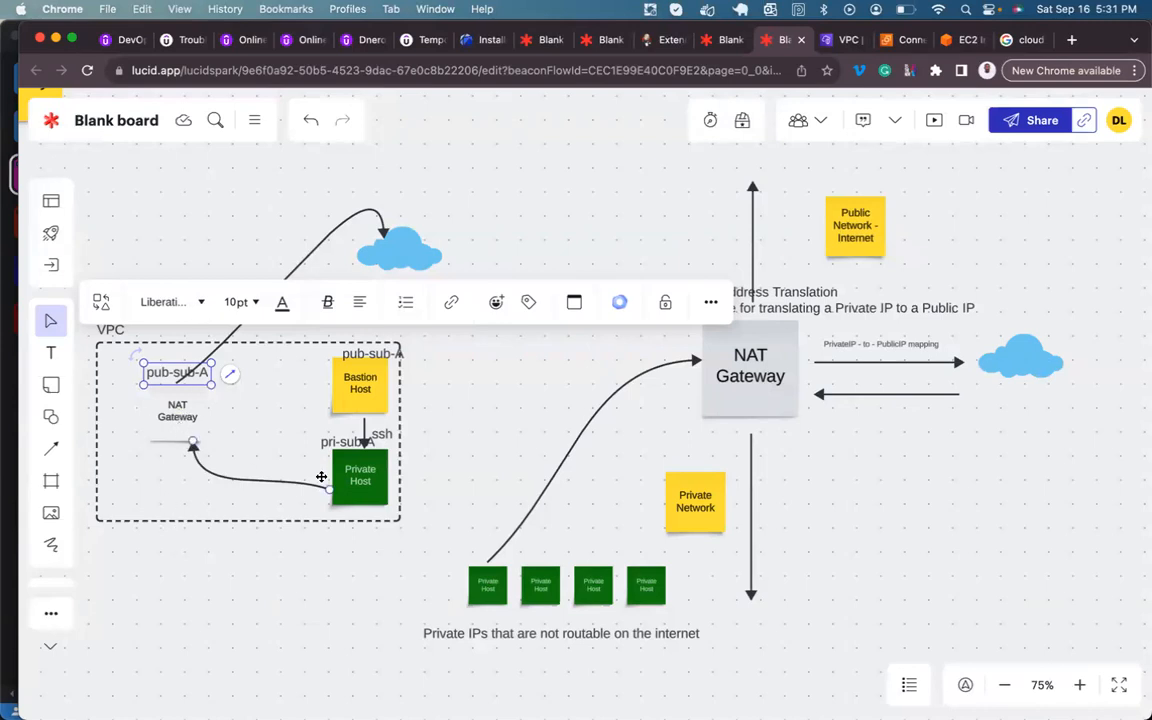
{"action": "left_click", "coordinate": [284, 214]}
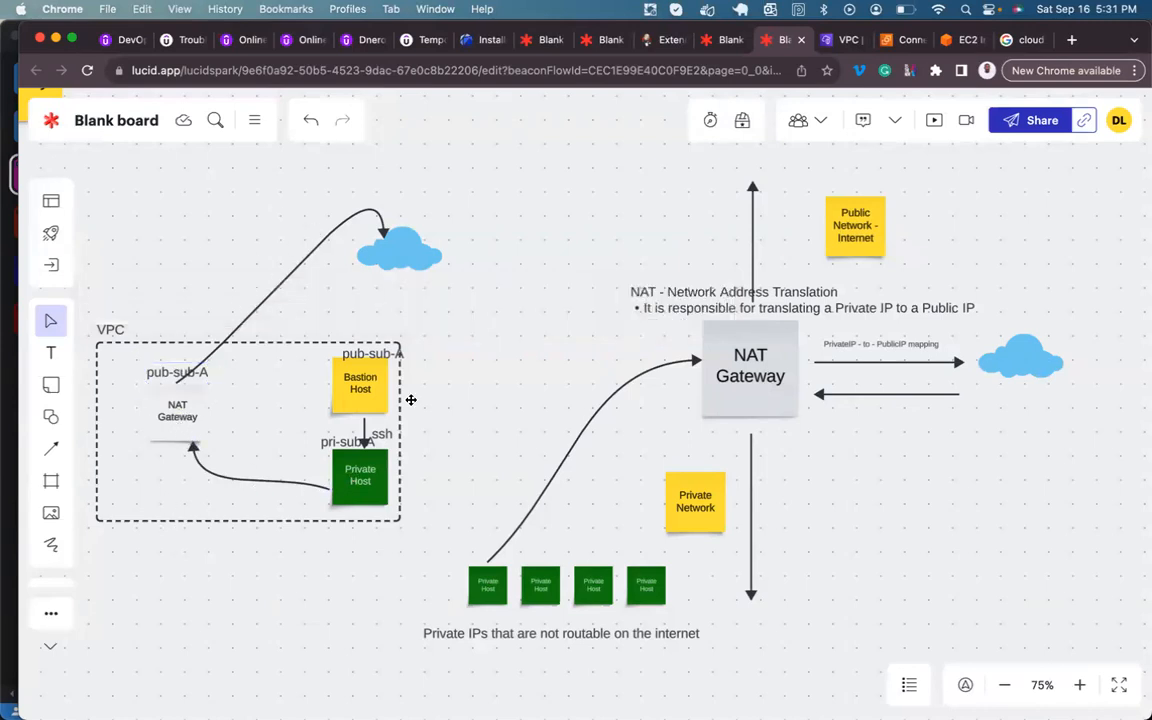